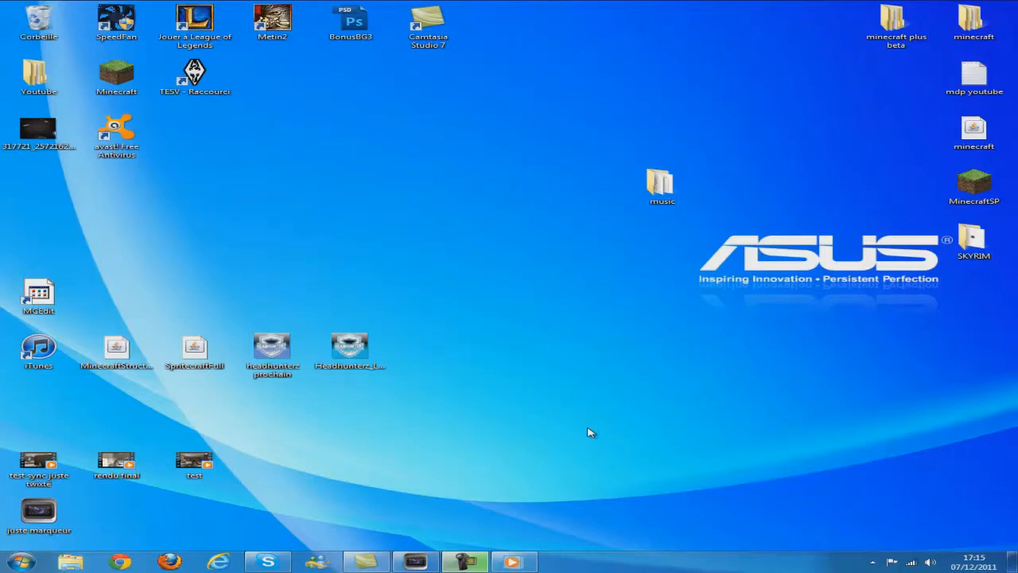
- Play the rendu final video in Windows Media Player and pause it at the gunfire scene
{"action": "left_click", "coordinate": [513, 564]}
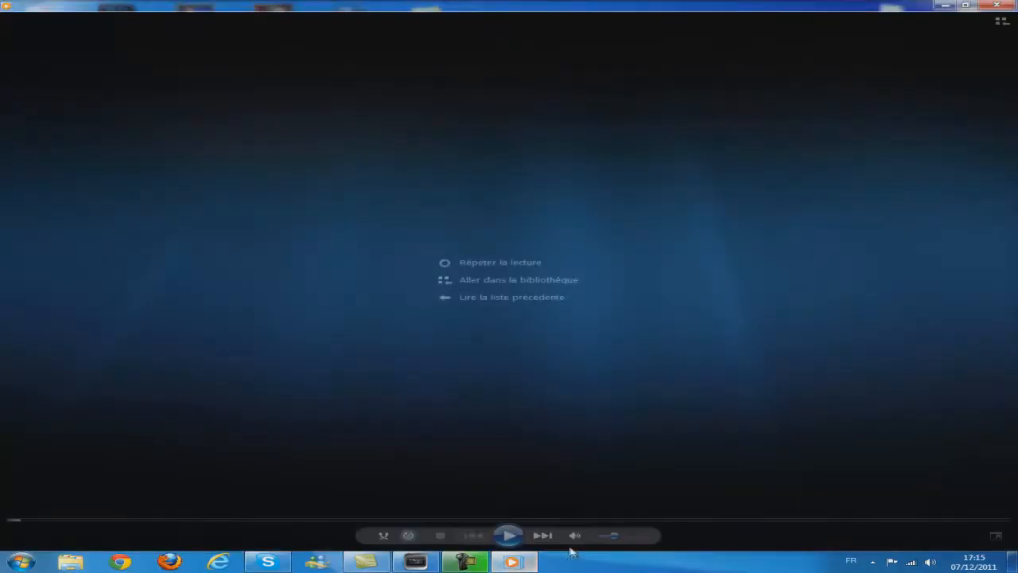
{"action": "left_click", "coordinate": [510, 537]}
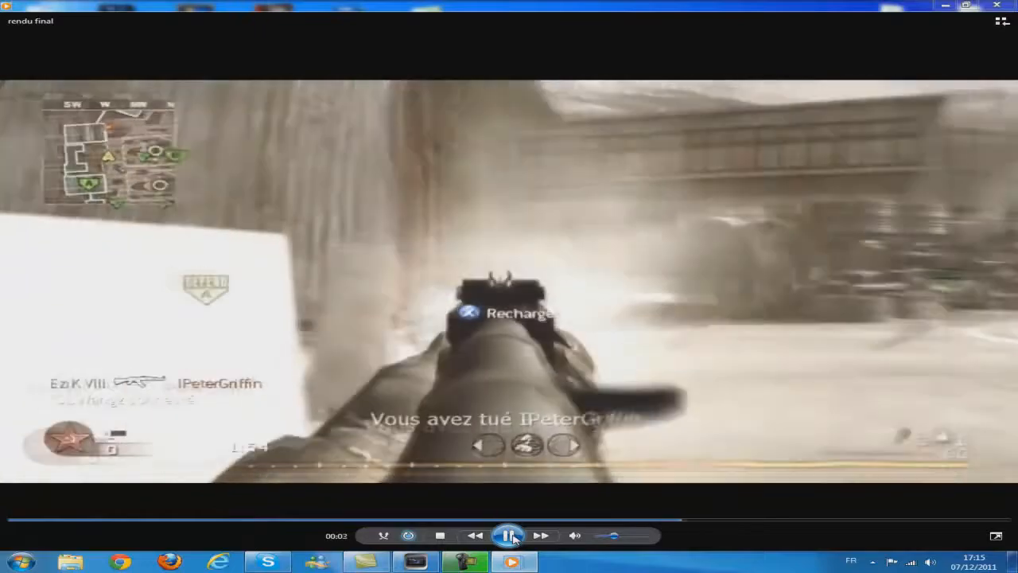
{"action": "left_click", "coordinate": [511, 536]}
{"action": "left_click", "coordinate": [509, 563]}
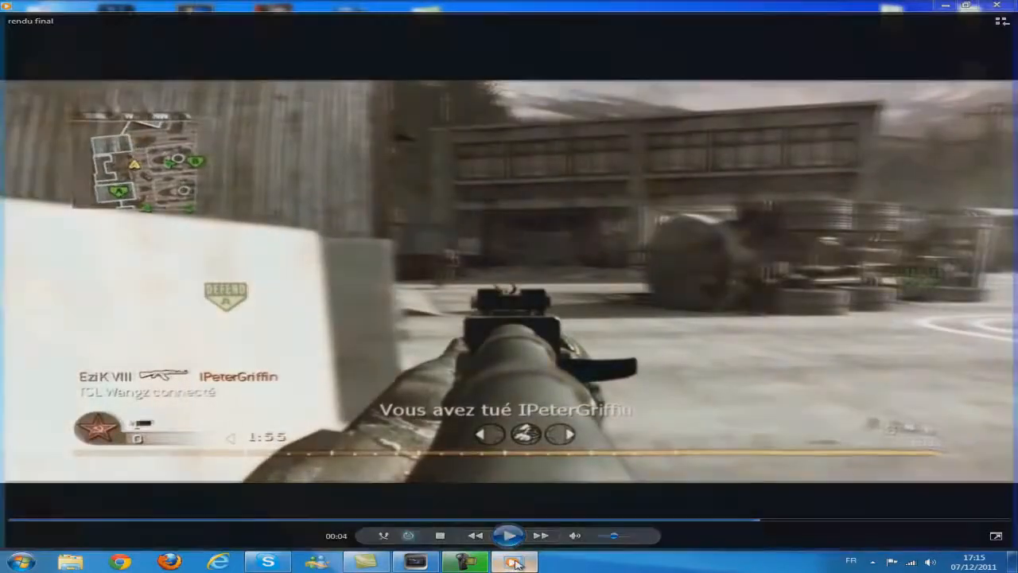
{"action": "left_click", "coordinate": [513, 563]}
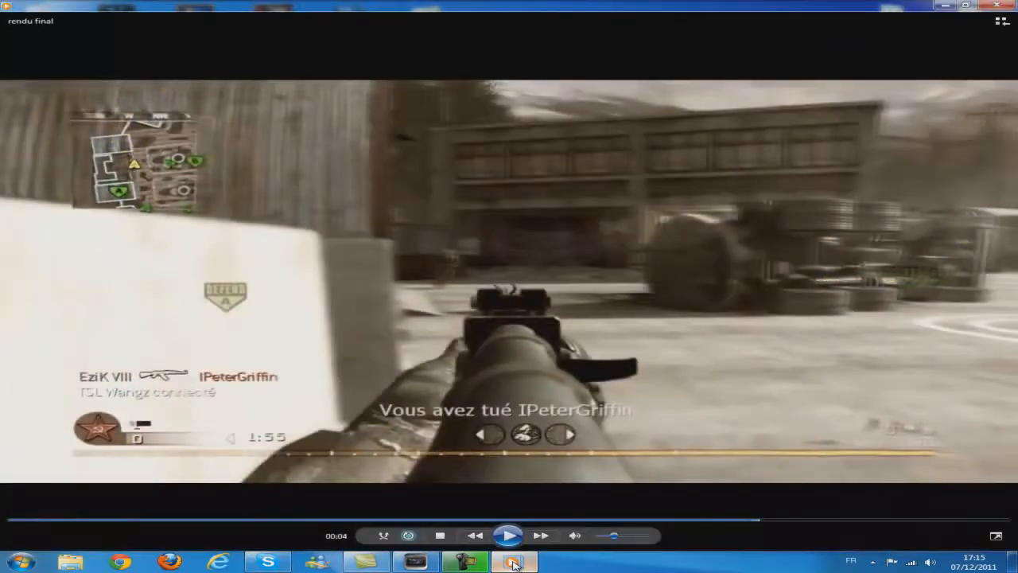
{"action": "left_click", "coordinate": [513, 564]}
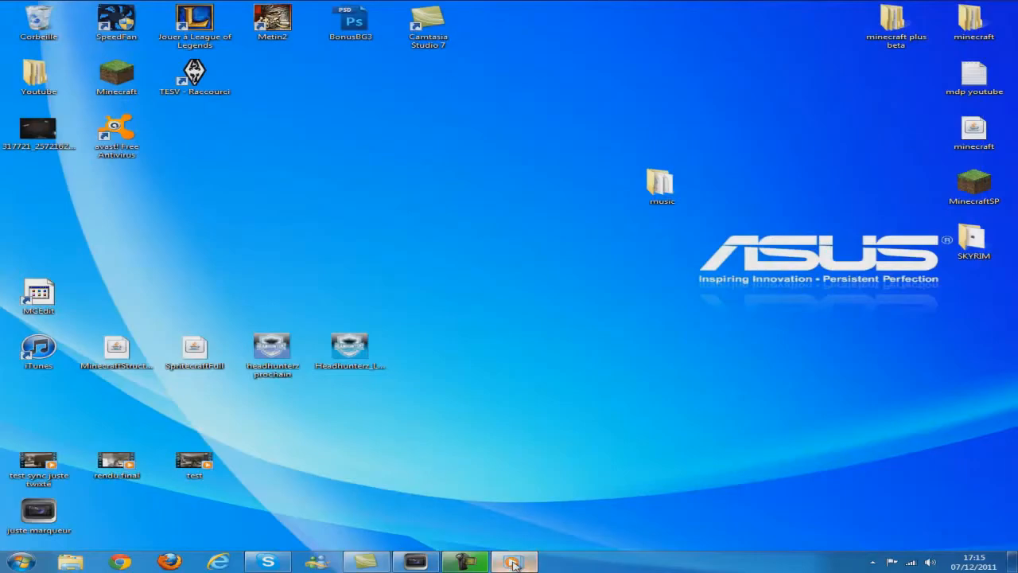
{"action": "left_click", "coordinate": [513, 563]}
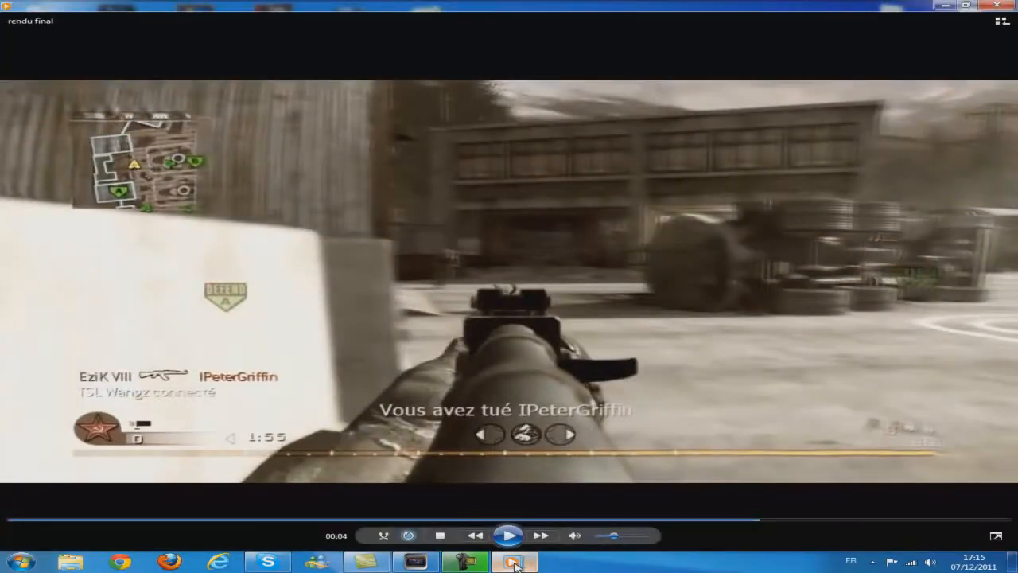
{"action": "left_click", "coordinate": [513, 563]}
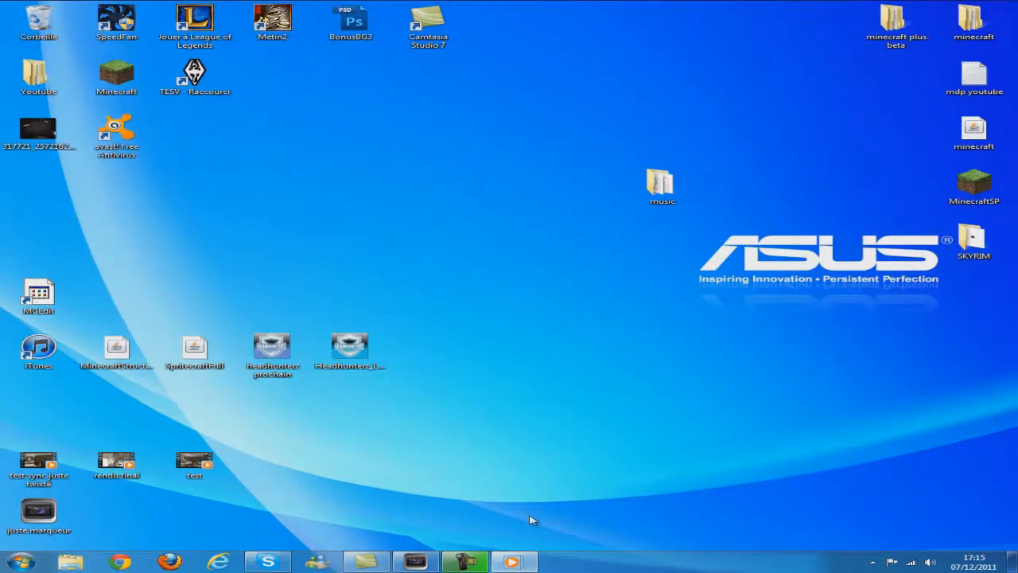
{"action": "mouse_move", "coordinate": [513, 563]}
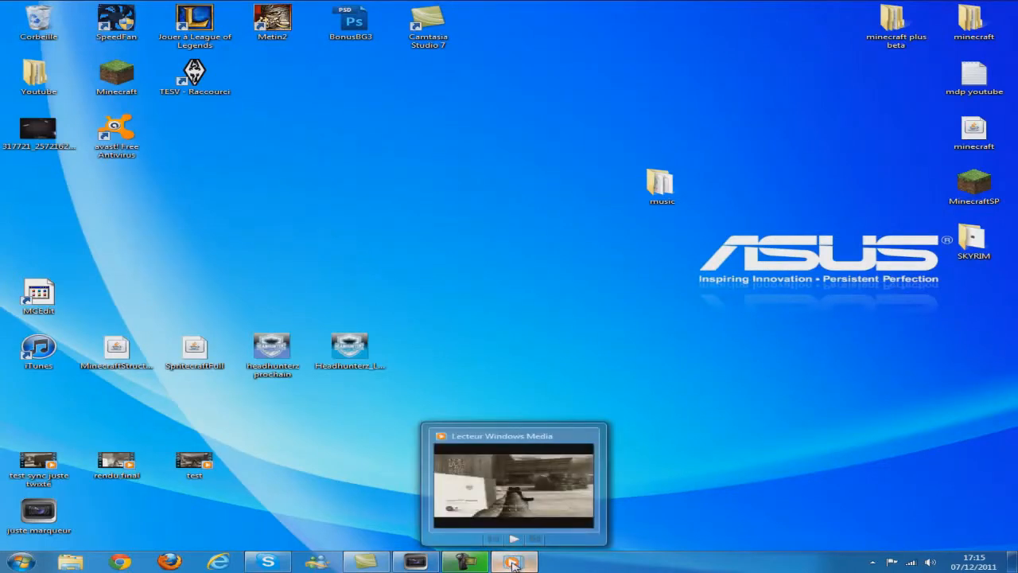
{"action": "left_click", "coordinate": [513, 563]}
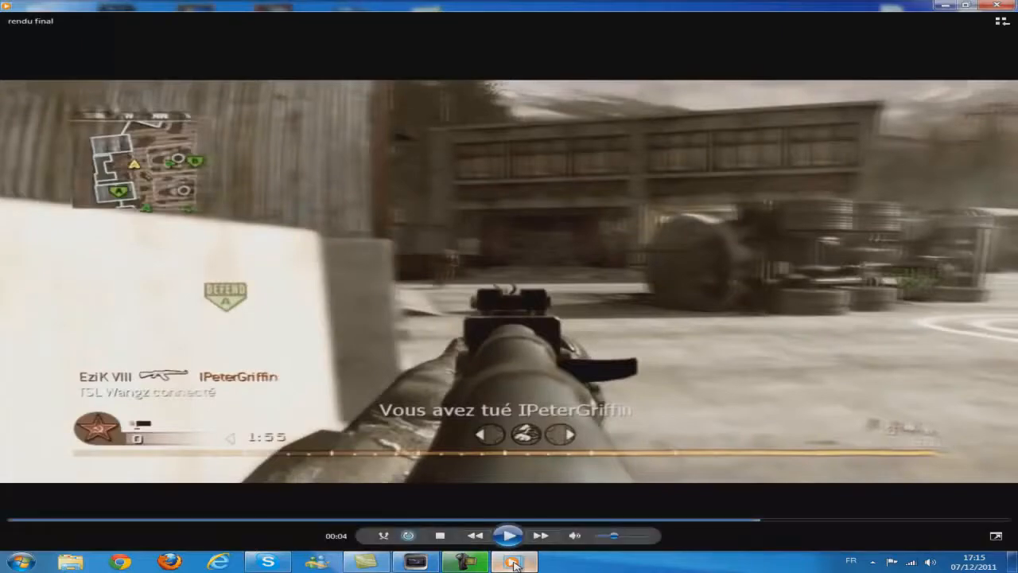
{"action": "left_click", "coordinate": [513, 565]}
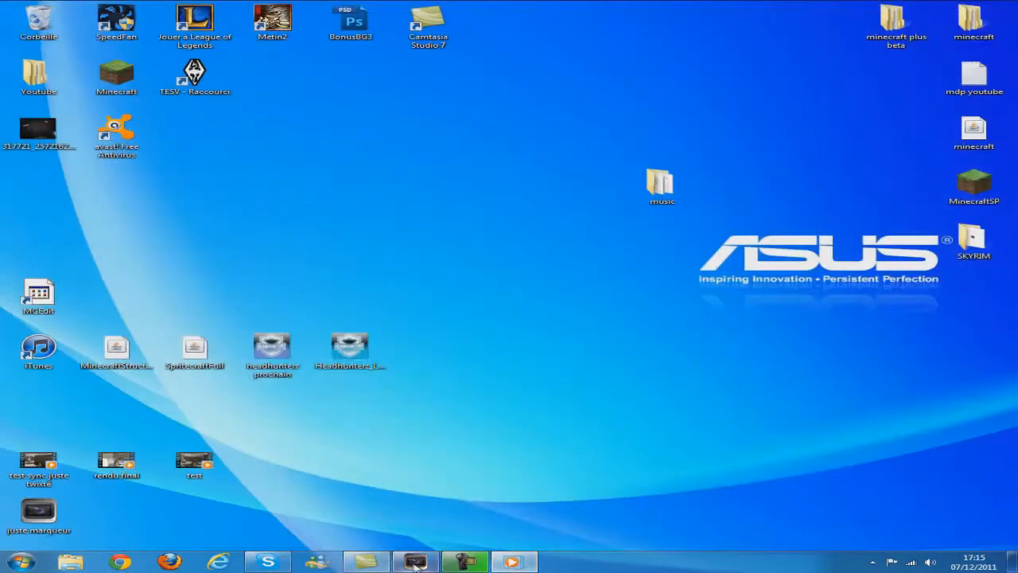
- Switch to the juste marqueur.veg project in Vegas Pro and close Windows Media Player
{"action": "left_click", "coordinate": [417, 564]}
{"action": "right_click", "coordinate": [513, 563]}
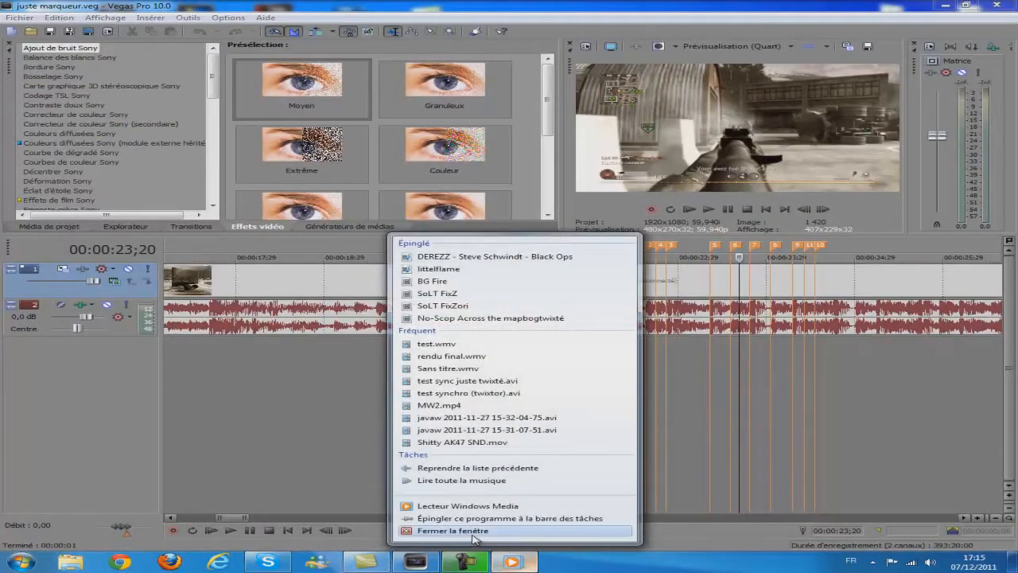
{"action": "left_click", "coordinate": [445, 538]}
- Examine the opening part of the gameplay clip on the timeline, from its start up to marker 1
{"action": "scroll", "coordinate": [345, 401], "scroll_direction": "down", "scroll_amount": 2}
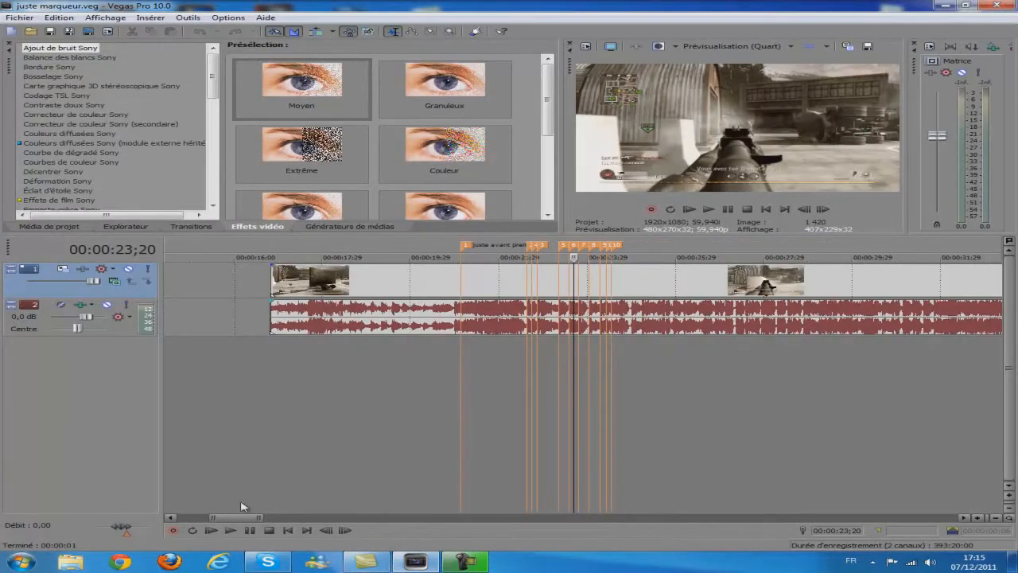
{"action": "mouse_move", "coordinate": [247, 519]}
{"action": "left_mouse_down"}
{"action": "mouse_move", "coordinate": [263, 521]}
{"action": "mouse_move", "coordinate": [247, 526]}
{"action": "left_mouse_up"}
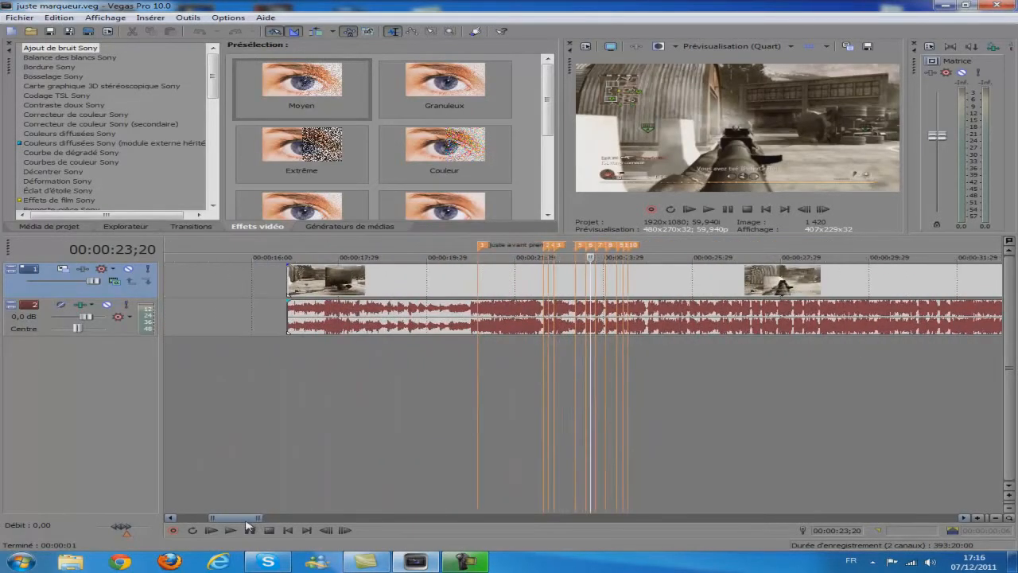
{"action": "left_click", "coordinate": [286, 362]}
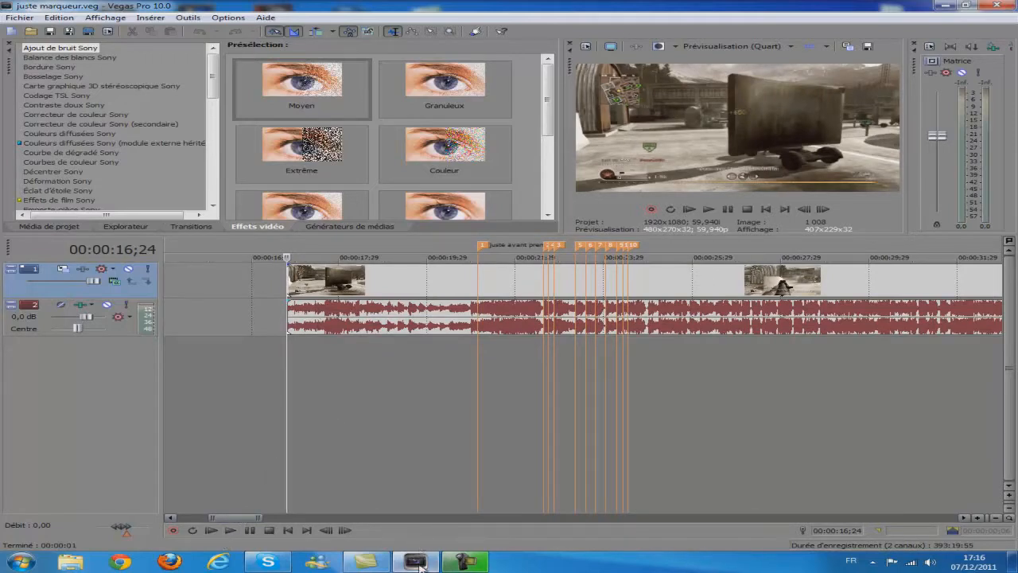
{"action": "mouse_move", "coordinate": [418, 564]}
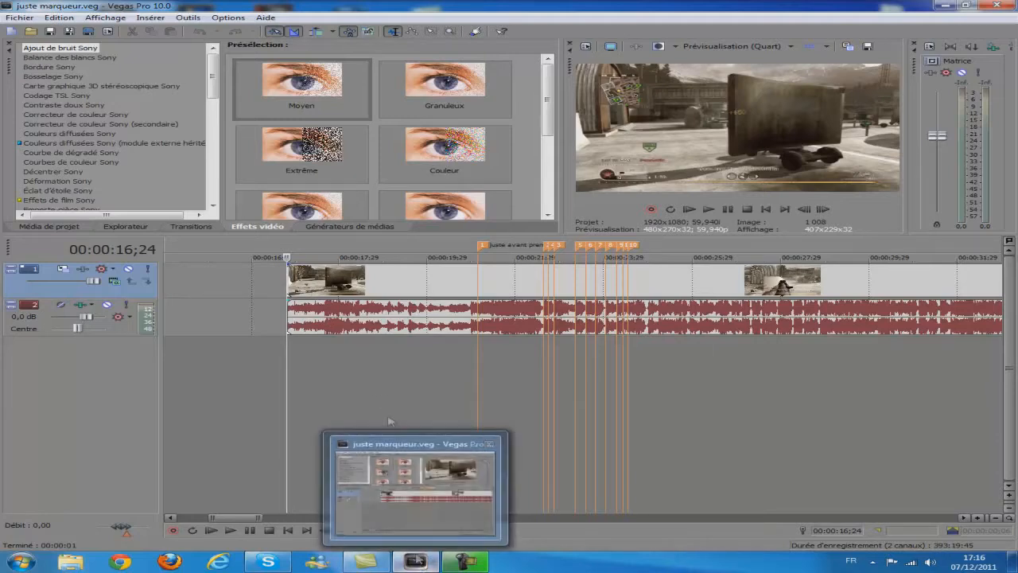
{"action": "left_click", "coordinate": [339, 366]}
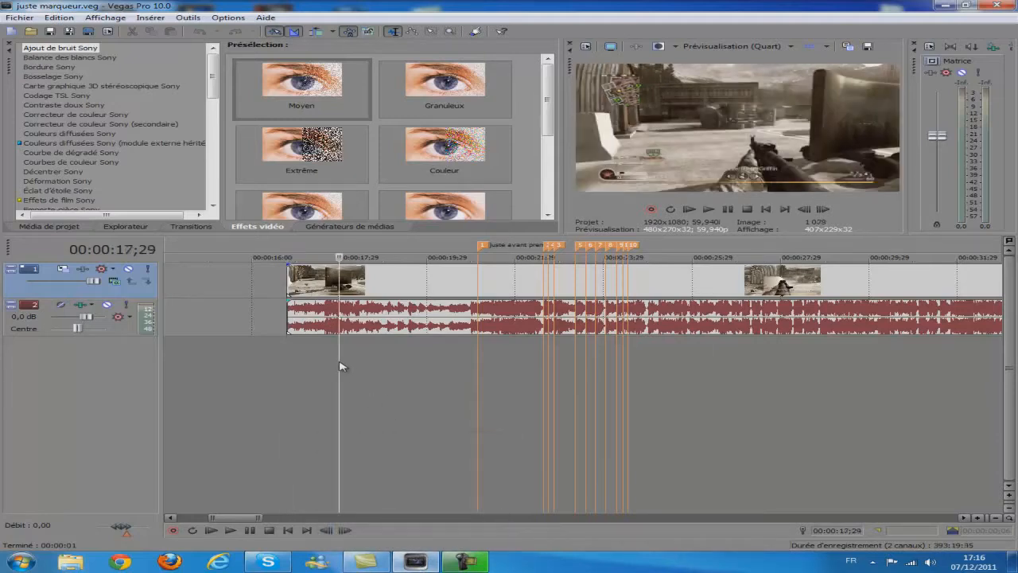
{"action": "left_click", "coordinate": [285, 360]}
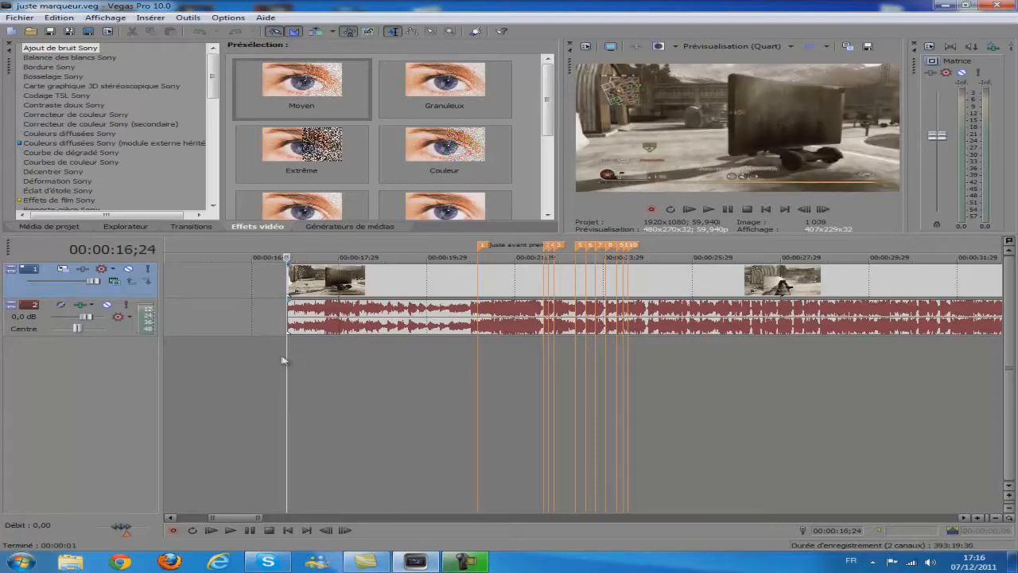
{"action": "left_click", "coordinate": [478, 362]}
{"action": "left_click", "coordinate": [408, 363]}
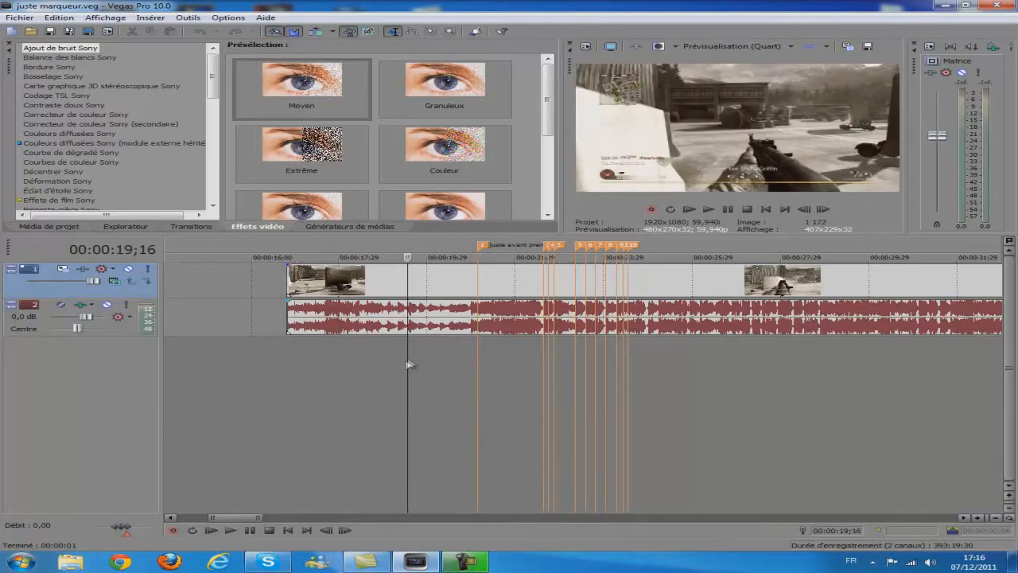
{"action": "left_click", "coordinate": [363, 373]}
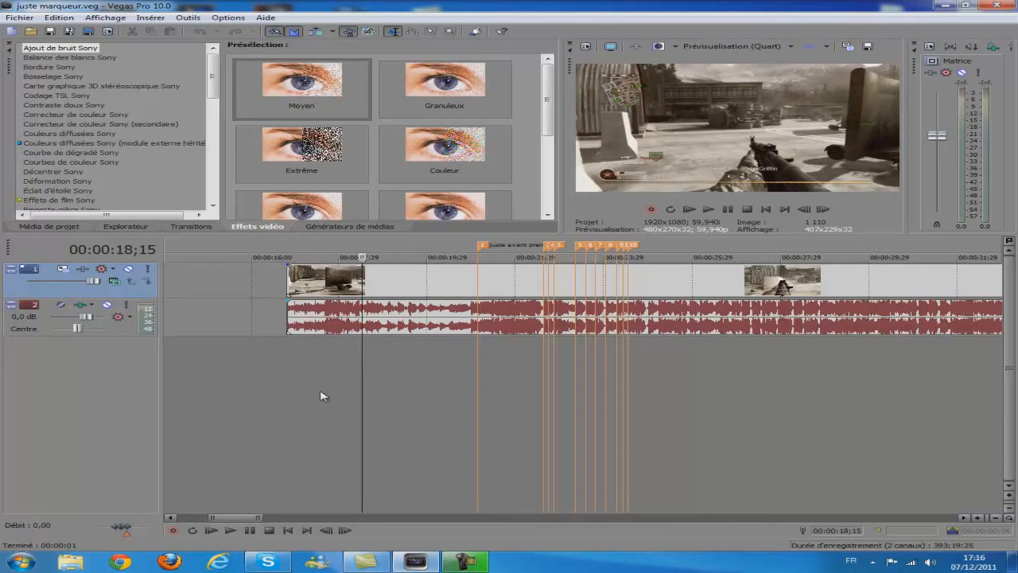
{"action": "left_click", "coordinate": [291, 351]}
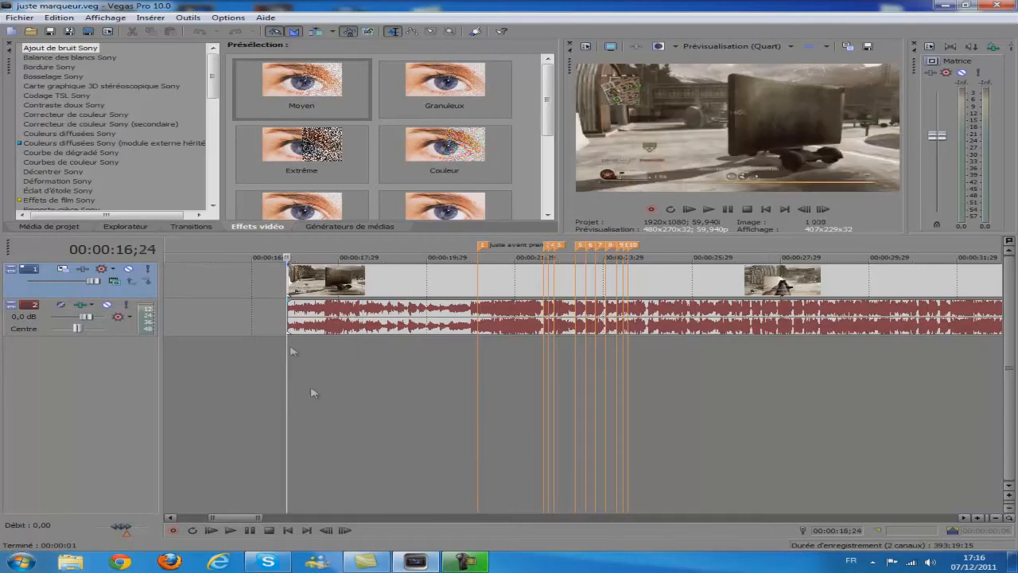
{"action": "left_click", "coordinate": [417, 567]}
{"action": "left_click", "coordinate": [417, 565]}
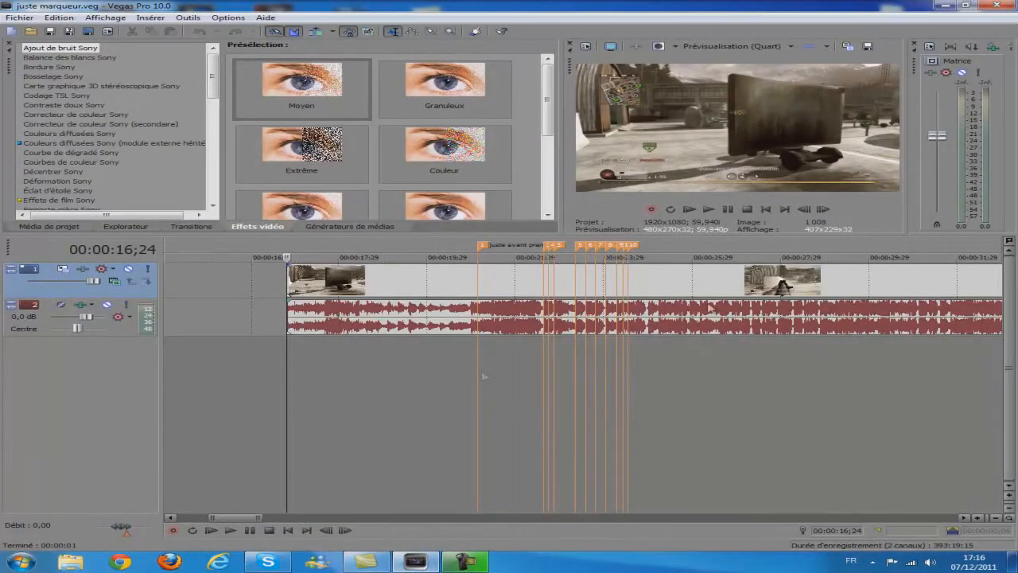
- Play the timeline from the clip's start and lower the audio track's volume to -25.6 dB before pausing
{"action": "left_click", "coordinate": [716, 209]}
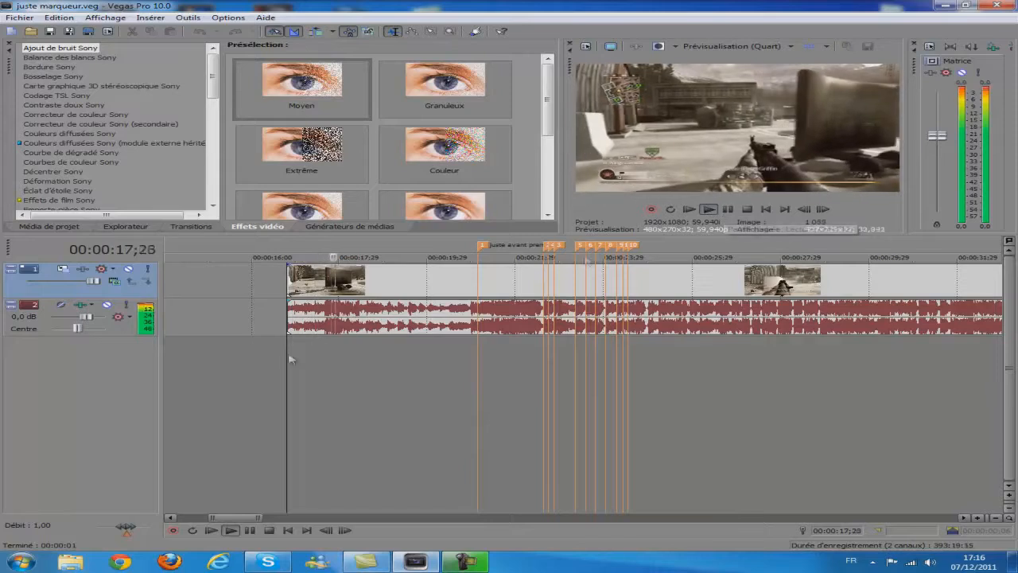
{"action": "left_click_drag", "start_coordinate": [90, 318], "coordinate": [64, 318]}
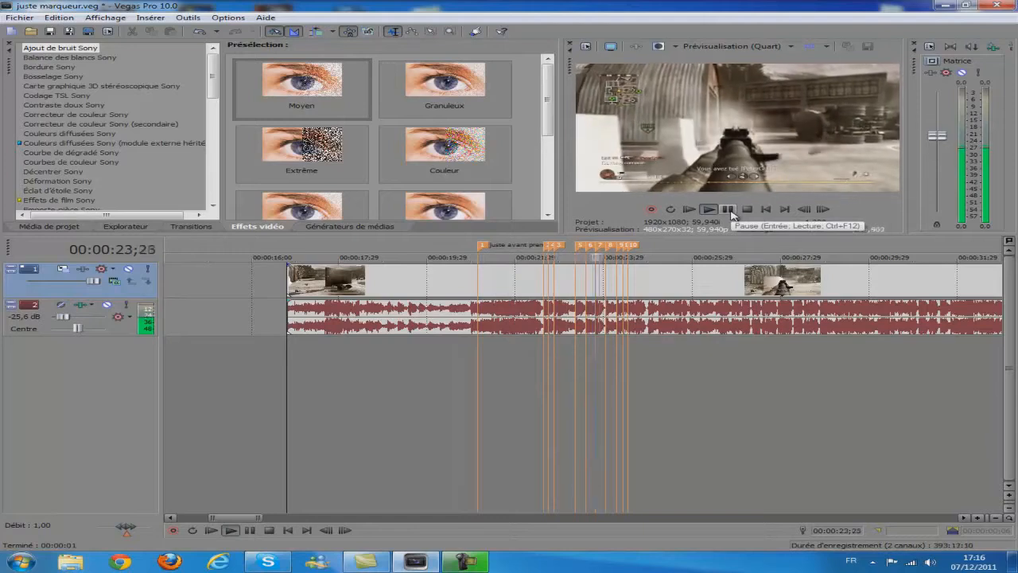
{"action": "left_click", "coordinate": [728, 210]}
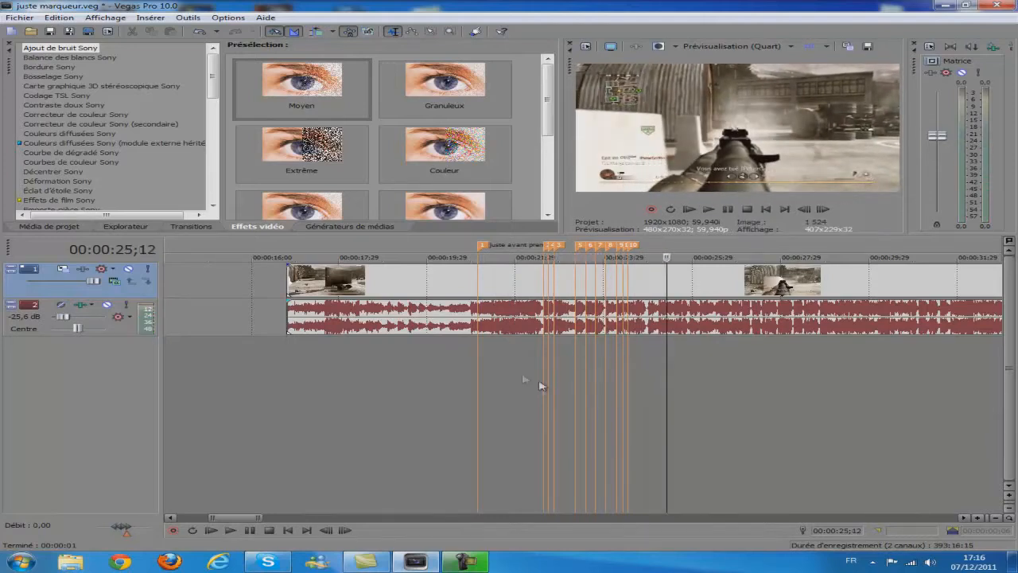
- Examine the timeline markers against the waveform and preview, from marker 1 through the first gunshot markers 2 and 4
{"action": "left_click", "coordinate": [474, 357]}
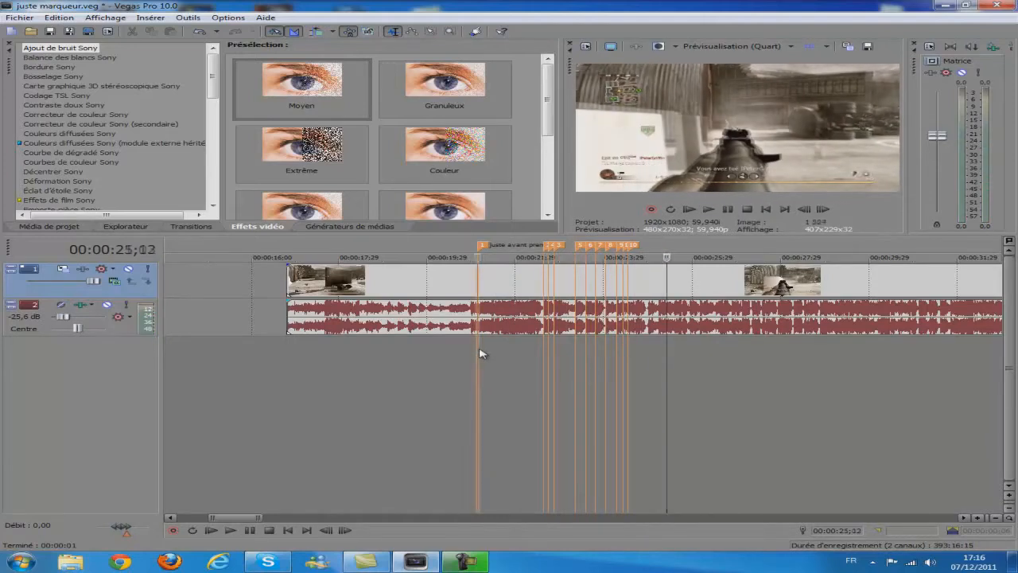
{"action": "left_click", "coordinate": [546, 348]}
{"action": "scroll", "coordinate": [549, 350], "scroll_direction": "up", "scroll_amount": 6}
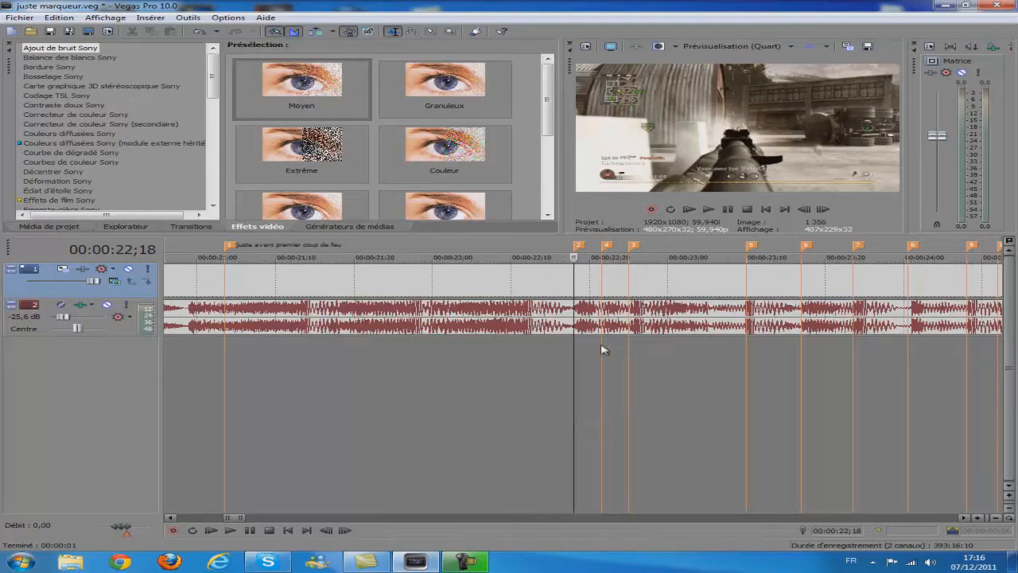
{"action": "scroll", "coordinate": [544, 438], "scroll_direction": "down", "scroll_amount": 3}
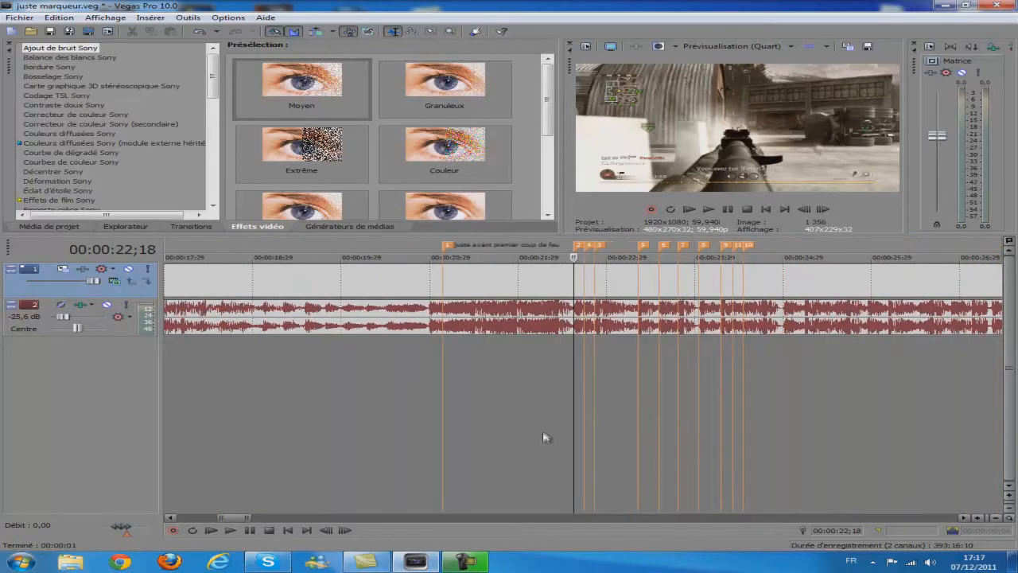
{"action": "left_click", "coordinate": [445, 387]}
{"action": "left_click", "coordinate": [575, 346]}
{"action": "left_click", "coordinate": [585, 352]}
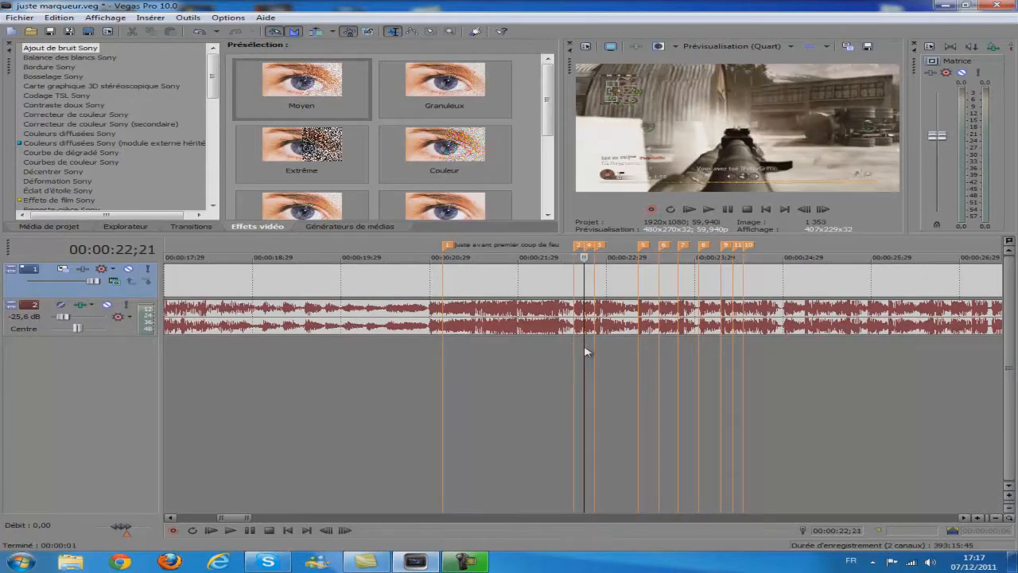
{"action": "left_click", "coordinate": [575, 364]}
- Play the clip from its start at 00:00:16;24 and pause playback near marker 1
{"action": "left_click_drag", "start_coordinate": [232, 518], "coordinate": [229, 519]}
{"action": "left_click", "coordinate": [221, 367]}
{"action": "left_click", "coordinate": [223, 395]}
{"action": "left_click", "coordinate": [228, 394]}
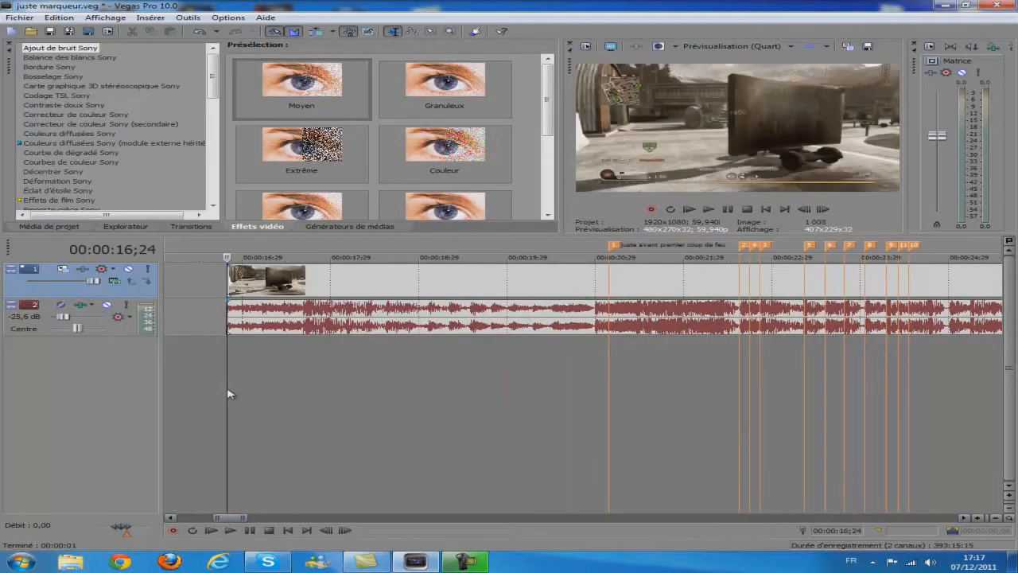
{"action": "left_click", "coordinate": [715, 211]}
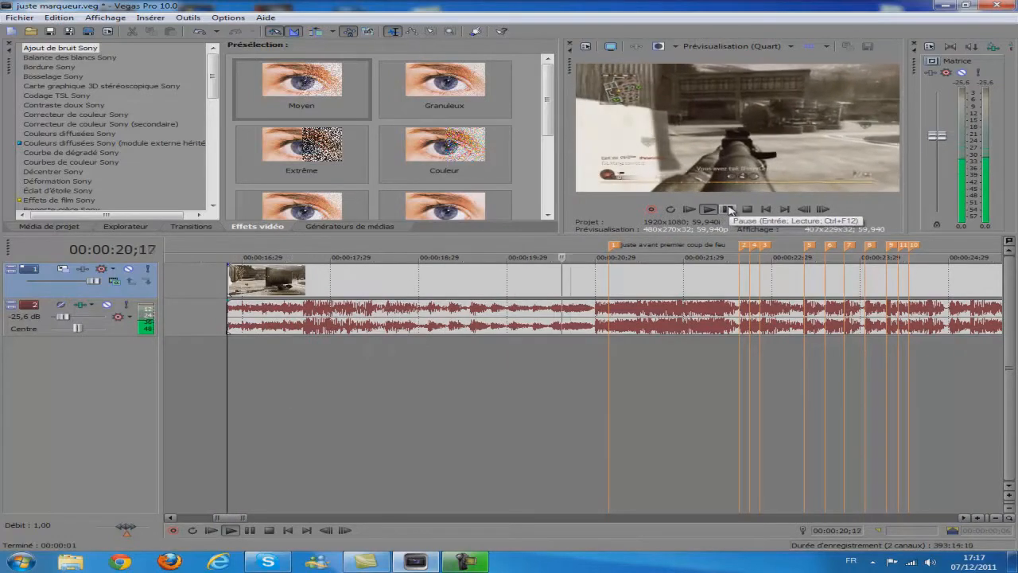
{"action": "left_click", "coordinate": [728, 209]}
- Split the video and audio at 00:00:21;02, at the frame just before the first gunshot beside marker 1
{"action": "left_click", "coordinate": [805, 210]}
{"action": "left_click", "coordinate": [805, 209]}
{"action": "left_click", "coordinate": [805, 209]}
{"action": "left_click", "coordinate": [805, 209]}
{"action": "left_click", "coordinate": [804, 209]}
{"action": "left_click", "coordinate": [805, 209]}
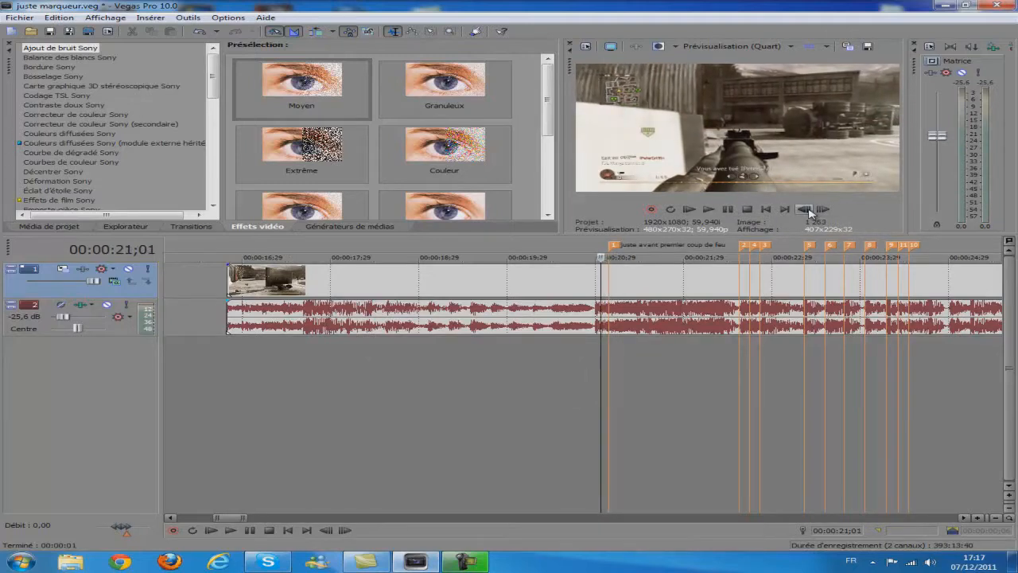
{"action": "left_click", "coordinate": [823, 209]}
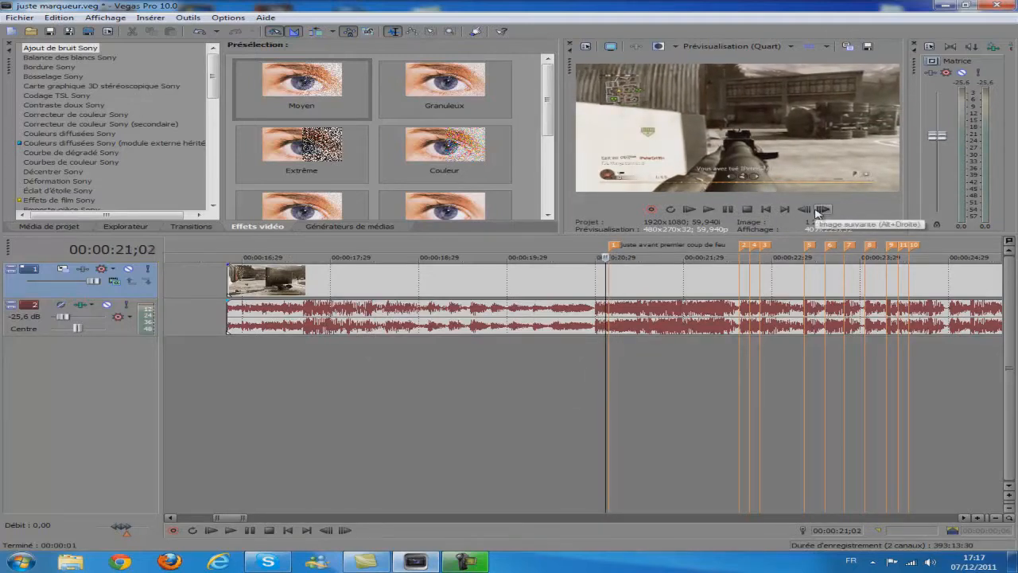
{"action": "left_click", "coordinate": [823, 209]}
{"action": "left_click", "coordinate": [805, 209]}
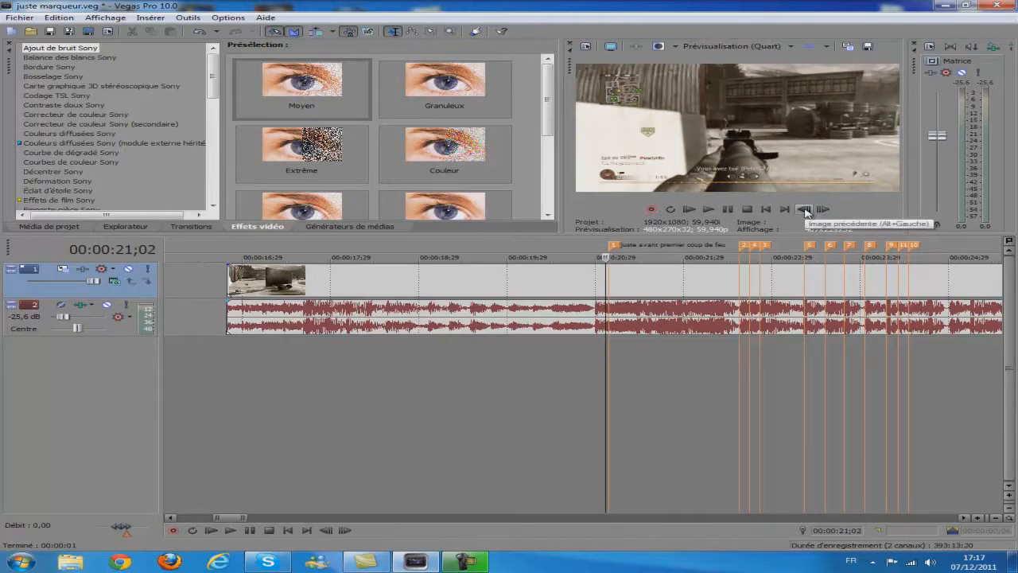
{"action": "key", "text": "s"}
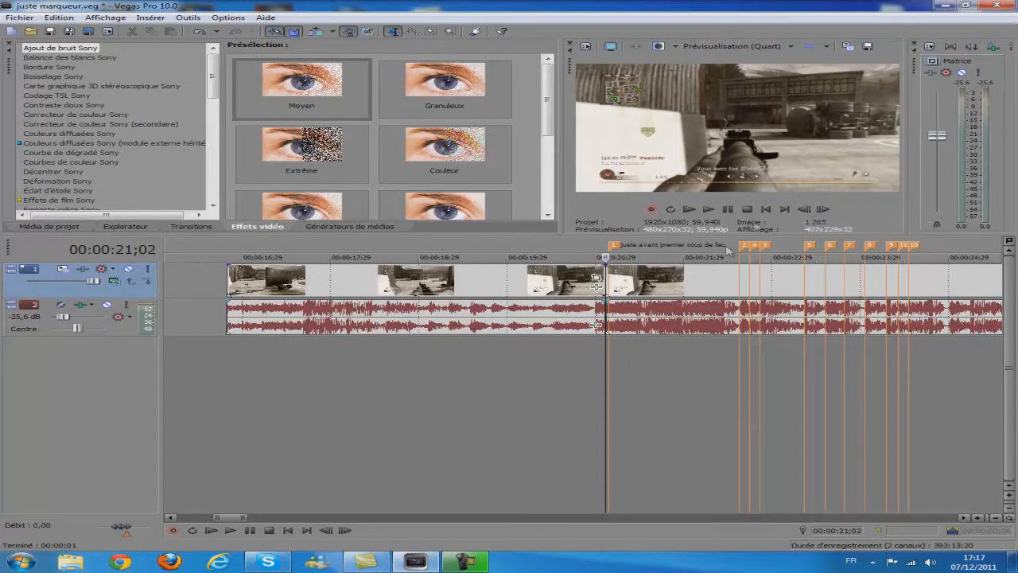
- Split the video and audio at 00:00:21;15, at the frame just before the second gunshot
{"action": "left_click", "coordinate": [823, 209]}
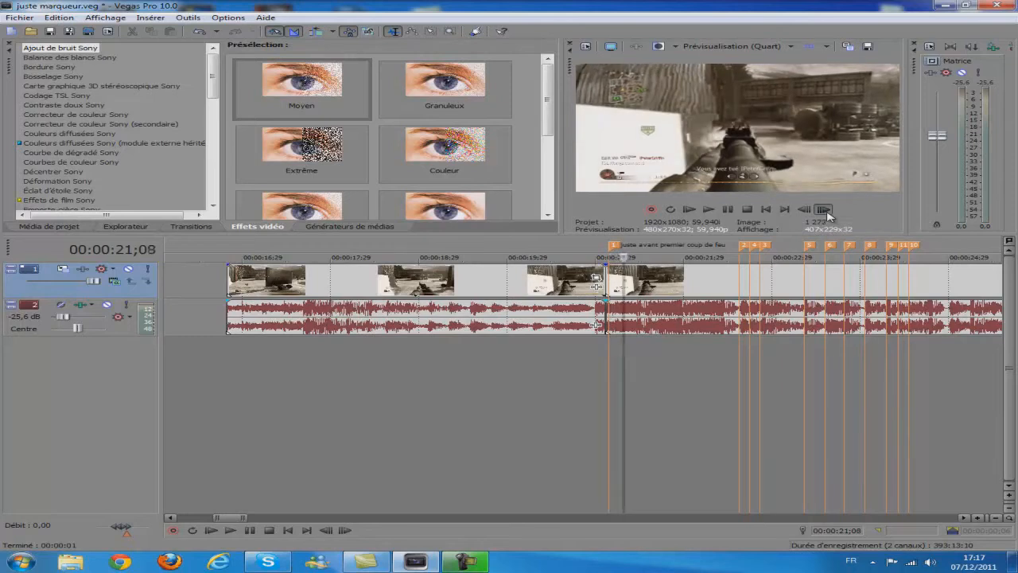
{"action": "left_click", "coordinate": [827, 215]}
{"action": "left_click", "coordinate": [827, 215]}
{"action": "left_click", "coordinate": [828, 215]}
{"action": "left_click", "coordinate": [827, 215]}
{"action": "left_click", "coordinate": [827, 215]}
{"action": "left_click", "coordinate": [828, 215]}
{"action": "left_click", "coordinate": [828, 215]}
{"action": "left_click", "coordinate": [808, 211]}
{"action": "left_click", "coordinate": [808, 211]}
{"action": "left_click", "coordinate": [808, 210]}
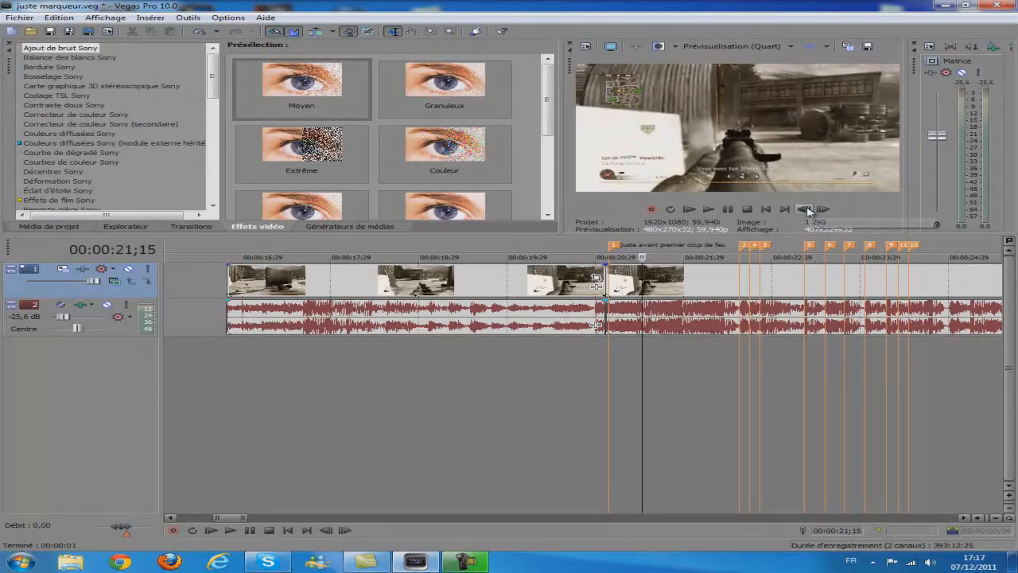
{"action": "left_click", "coordinate": [809, 211]}
{"action": "key", "text": "s"}
- Split the video and audio at 00:00:21;24, at the frame just before the third gunshot
{"action": "left_click", "coordinate": [827, 212]}
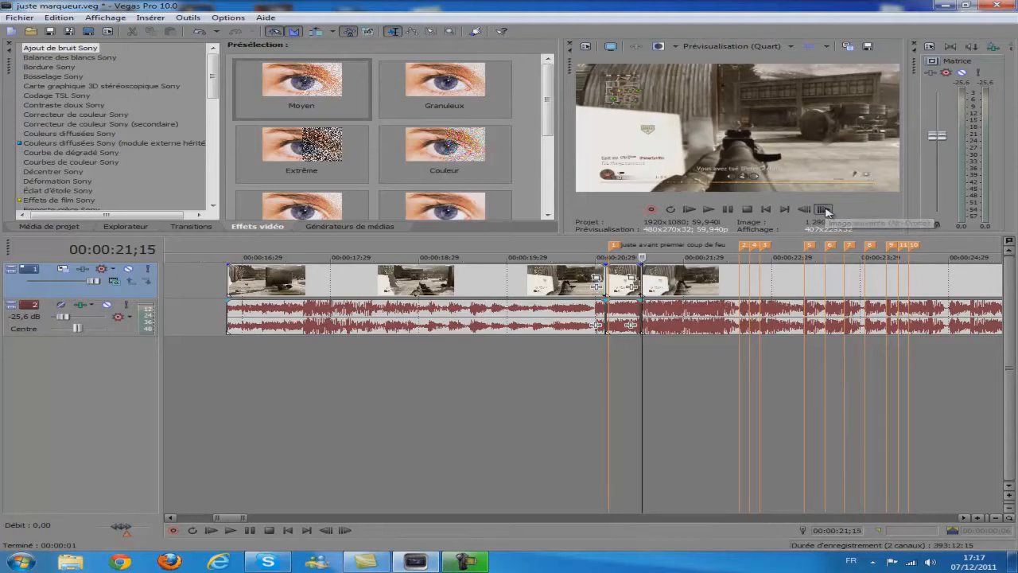
{"action": "double_click", "coordinate": [825, 211]}
{"action": "double_click", "coordinate": [825, 210]}
{"action": "double_click", "coordinate": [825, 211]}
{"action": "double_click", "coordinate": [825, 211]}
{"action": "left_click", "coordinate": [825, 210]}
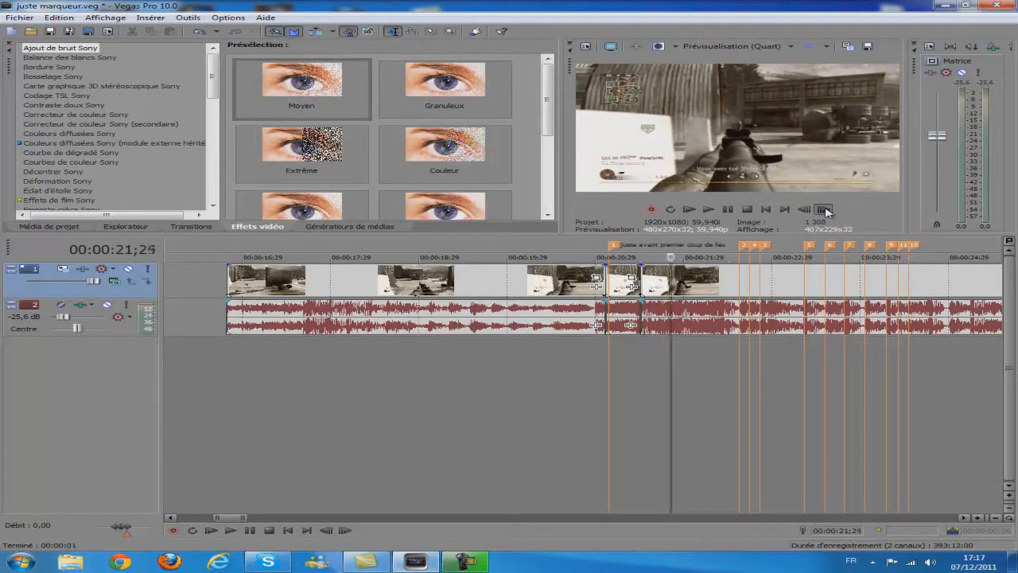
{"action": "double_click", "coordinate": [825, 211]}
{"action": "left_click", "coordinate": [825, 211]}
{"action": "double_click", "coordinate": [805, 210]}
{"action": "double_click", "coordinate": [805, 210]}
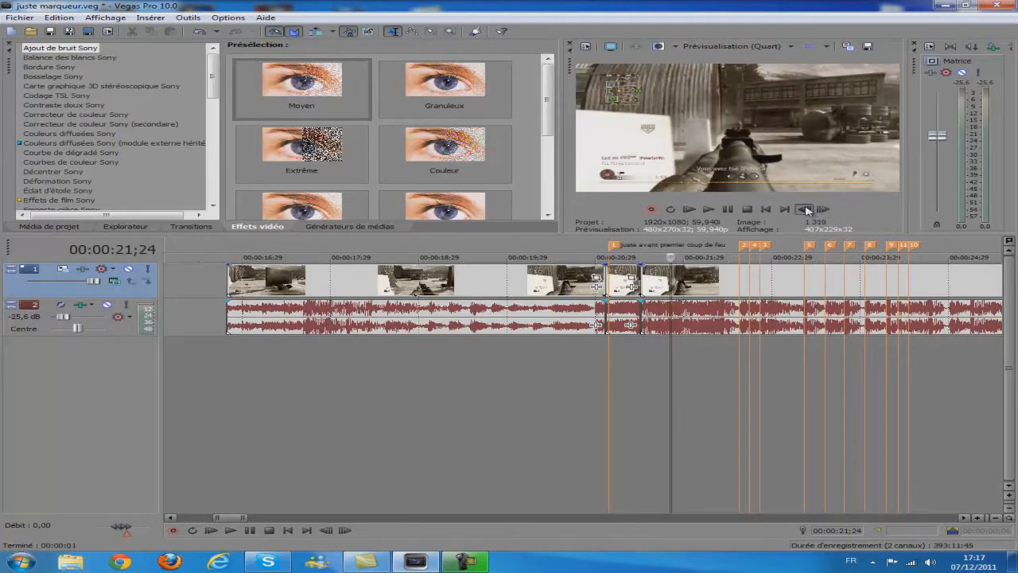
{"action": "left_click", "coordinate": [824, 210]}
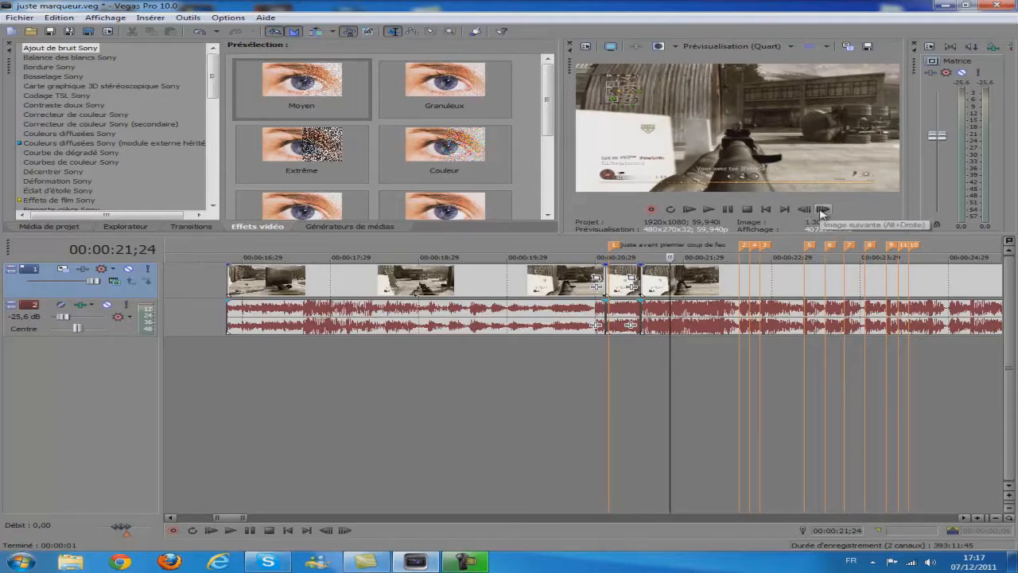
{"action": "key", "text": "s"}
- Split the video and audio just before the fourth gunshot, between 00:00:21;24 and marker 2
{"action": "double_click", "coordinate": [827, 209]}
{"action": "double_click", "coordinate": [828, 210]}
{"action": "double_click", "coordinate": [827, 210]}
{"action": "double_click", "coordinate": [828, 210]}
{"action": "double_click", "coordinate": [828, 210]}
{"action": "left_click", "coordinate": [828, 210]}
{"action": "double_click", "coordinate": [828, 210]}
{"action": "left_click", "coordinate": [827, 210]}
{"action": "double_click", "coordinate": [829, 208]}
{"action": "left_click", "coordinate": [827, 208]}
{"action": "left_click", "coordinate": [809, 207]}
{"action": "double_click", "coordinate": [808, 207]}
{"action": "left_click", "coordinate": [808, 208]}
{"action": "key", "text": "s"}
- Compare the frames around marker 2 and split the video and audio at 00:00:22;15, just before the fifth gunshot
{"action": "left_click", "coordinate": [826, 210]}
{"action": "double_click", "coordinate": [826, 210]}
{"action": "double_click", "coordinate": [827, 210]}
{"action": "double_click", "coordinate": [827, 210]}
{"action": "double_click", "coordinate": [827, 211]}
{"action": "double_click", "coordinate": [827, 211]}
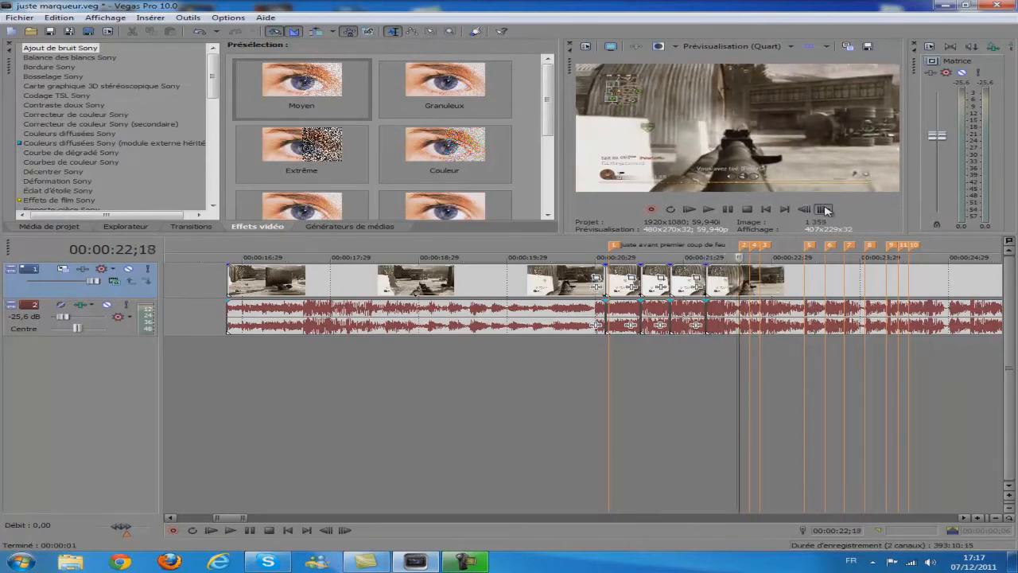
{"action": "double_click", "coordinate": [827, 210]}
{"action": "double_click", "coordinate": [808, 211]}
{"action": "double_click", "coordinate": [808, 211]}
{"action": "left_click", "coordinate": [809, 212]}
{"action": "double_click", "coordinate": [808, 211]}
{"action": "left_click", "coordinate": [809, 211]}
{"action": "double_click", "coordinate": [807, 212]}
{"action": "double_click", "coordinate": [807, 212]}
{"action": "left_click", "coordinate": [808, 211]}
{"action": "left_click", "coordinate": [823, 211]}
{"action": "double_click", "coordinate": [823, 211]}
{"action": "left_click", "coordinate": [823, 210]}
{"action": "double_click", "coordinate": [822, 210]}
{"action": "double_click", "coordinate": [822, 211]}
{"action": "double_click", "coordinate": [822, 211]}
{"action": "left_click", "coordinate": [823, 211]}
{"action": "left_click", "coordinate": [822, 211]}
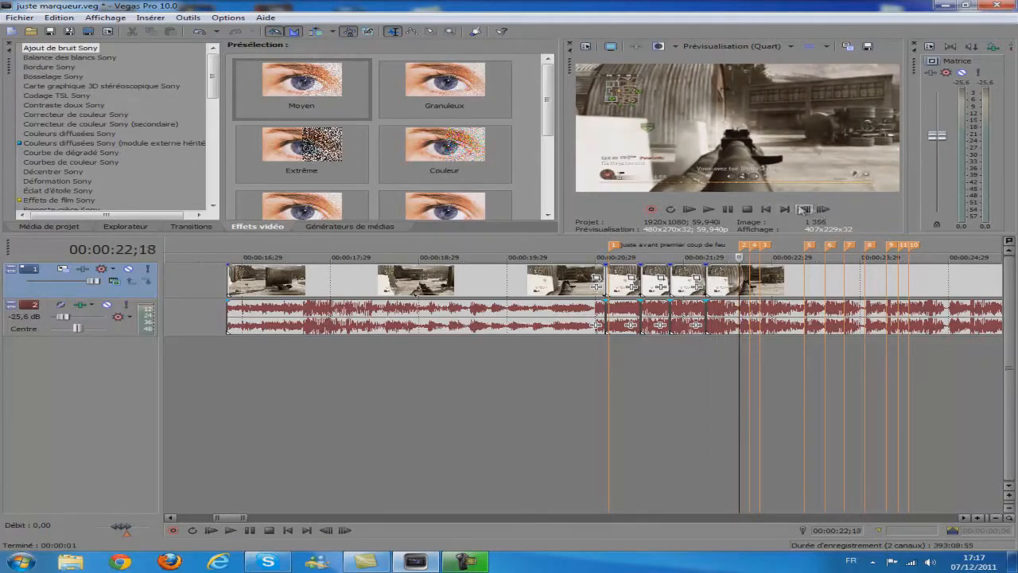
{"action": "left_click", "coordinate": [803, 210]}
{"action": "left_click", "coordinate": [803, 210]}
{"action": "left_click", "coordinate": [808, 211]}
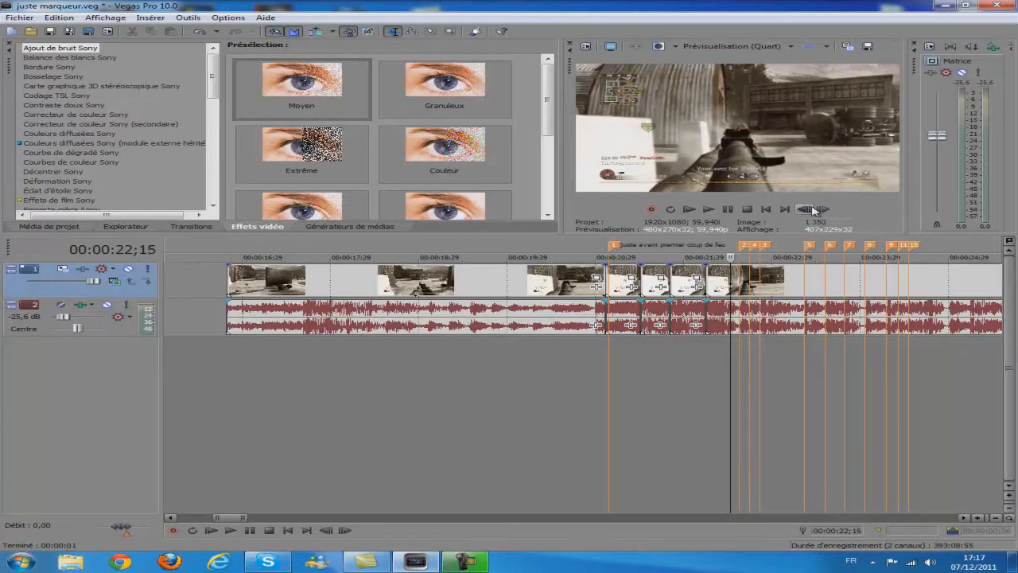
{"action": "left_click", "coordinate": [812, 208]}
- Examine the footage frame by frame between 00:00:22;15 and 00:00:23;01 for the next gunshot
{"action": "left_click", "coordinate": [823, 209]}
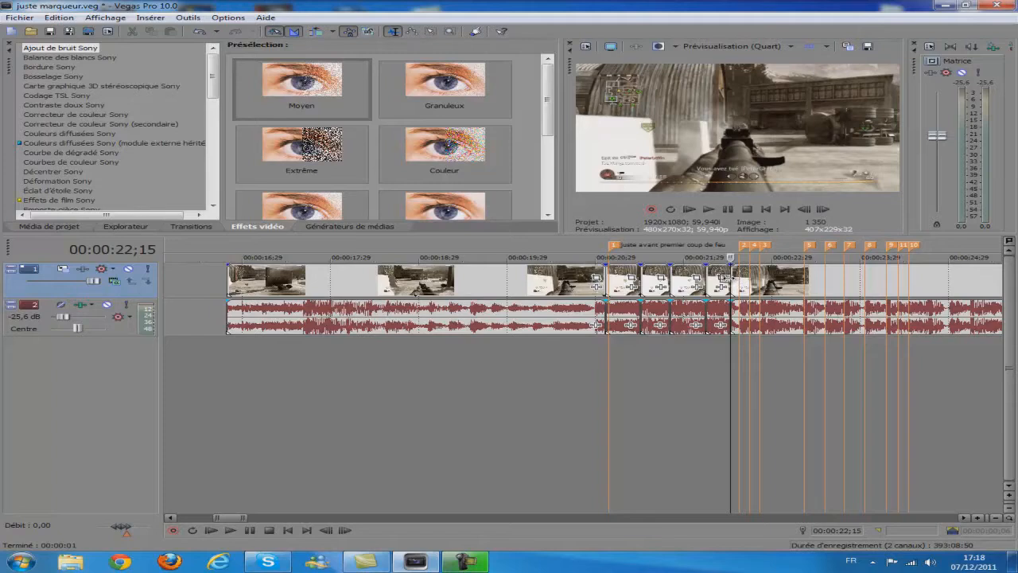
{"action": "left_click", "coordinate": [823, 210]}
{"action": "left_click", "coordinate": [823, 210]}
{"action": "left_click", "coordinate": [823, 209]}
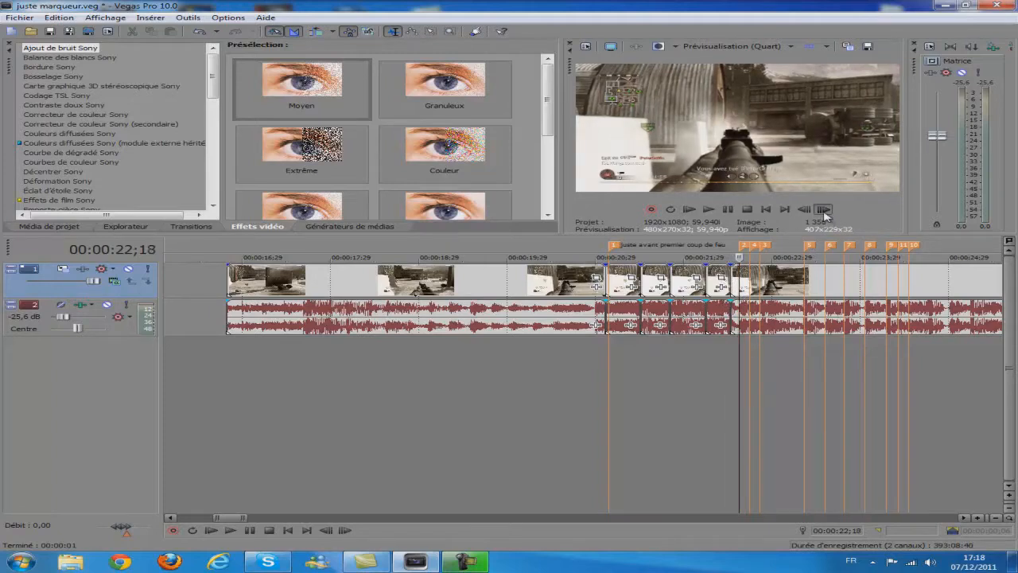
{"action": "left_click", "coordinate": [823, 209]}
{"action": "left_click", "coordinate": [824, 209]}
{"action": "left_click", "coordinate": [823, 209]}
{"action": "left_click", "coordinate": [804, 209]}
{"action": "left_click", "coordinate": [804, 209]}
{"action": "left_click", "coordinate": [804, 210]}
{"action": "left_click", "coordinate": [804, 210]}
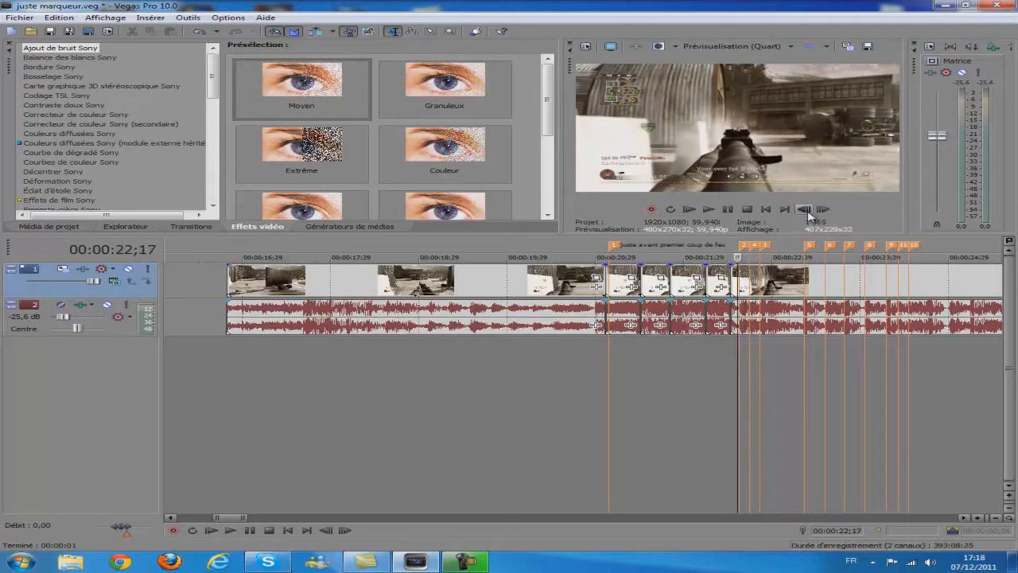
{"action": "left_click", "coordinate": [805, 210]}
{"action": "left_click", "coordinate": [804, 209]}
{"action": "left_click", "coordinate": [826, 210]}
{"action": "left_click", "coordinate": [826, 210]}
{"action": "left_click", "coordinate": [826, 210]}
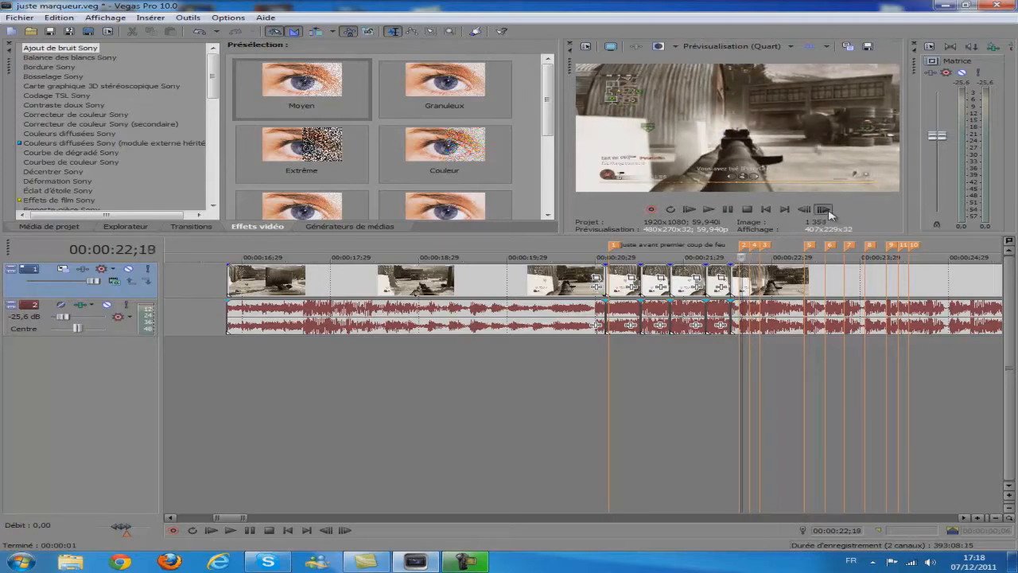
{"action": "left_click", "coordinate": [825, 210]}
{"action": "left_click", "coordinate": [825, 210]}
{"action": "left_click", "coordinate": [825, 210]}
{"action": "left_click", "coordinate": [807, 210]}
{"action": "left_click", "coordinate": [804, 209]}
{"action": "left_click", "coordinate": [805, 209]}
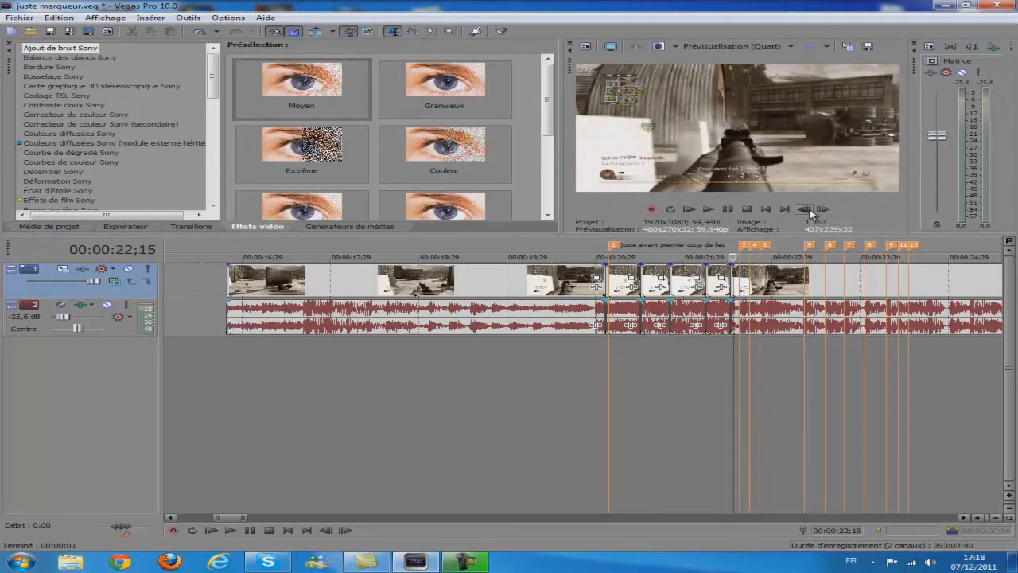
{"action": "left_click", "coordinate": [823, 209]}
{"action": "left_click", "coordinate": [824, 210]}
{"action": "left_click", "coordinate": [823, 209]}
{"action": "left_click", "coordinate": [823, 209]}
{"action": "left_click", "coordinate": [823, 209]}
{"action": "left_click", "coordinate": [824, 209]}
{"action": "left_click", "coordinate": [824, 209]}
{"action": "left_click", "coordinate": [823, 210]}
{"action": "left_click", "coordinate": [823, 210]}
{"action": "left_click", "coordinate": [823, 209]}
{"action": "left_click", "coordinate": [823, 209]}
{"action": "left_click", "coordinate": [823, 209]}
{"action": "left_click", "coordinate": [811, 211]}
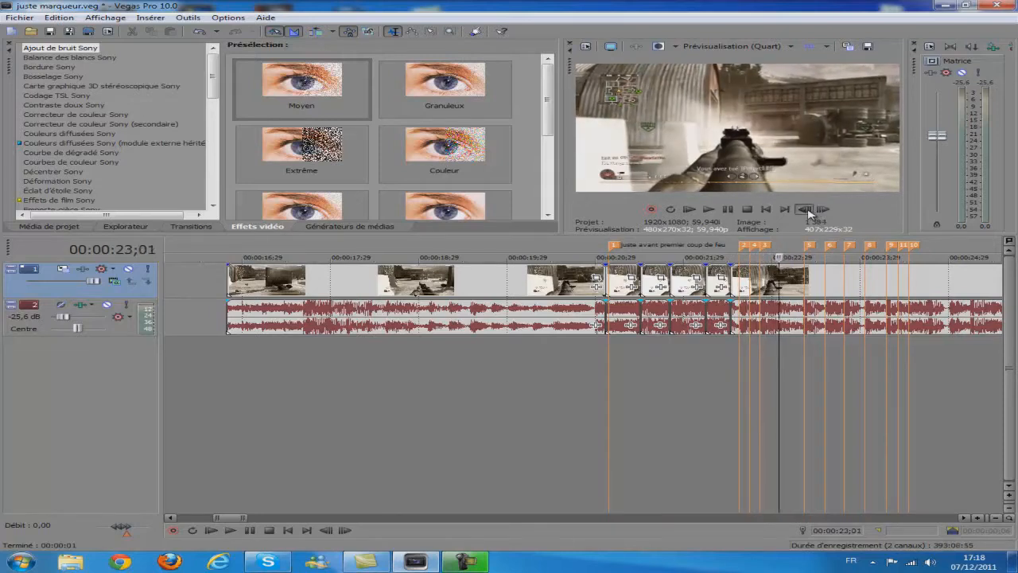
{"action": "left_click", "coordinate": [810, 211]}
{"action": "left_click", "coordinate": [811, 211]}
{"action": "left_click", "coordinate": [809, 211]}
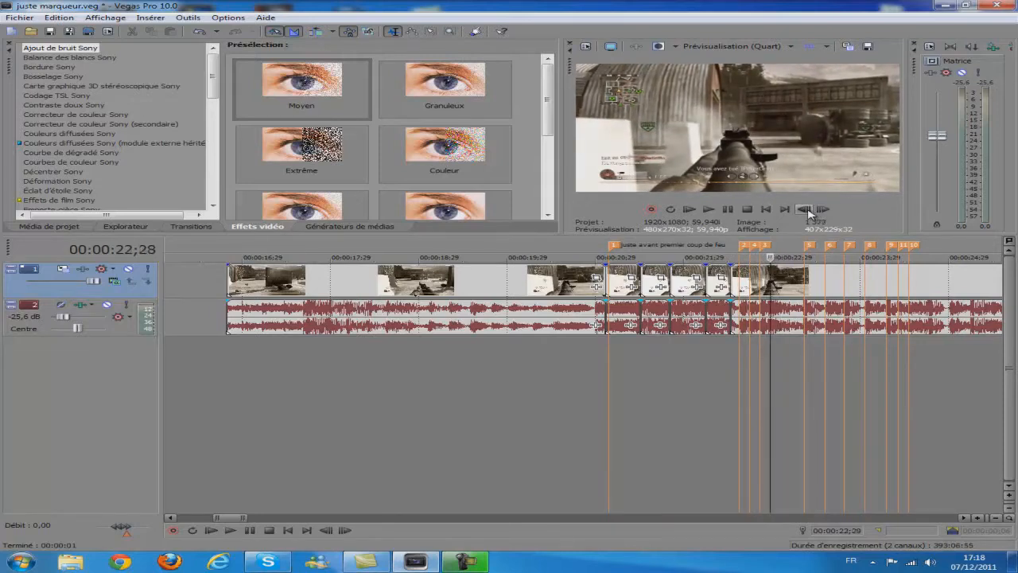
- Play the split footage from 00:00:20;25, just before marker 1, and pause at 00:00:23;12
{"action": "left_click", "coordinate": [730, 358]}
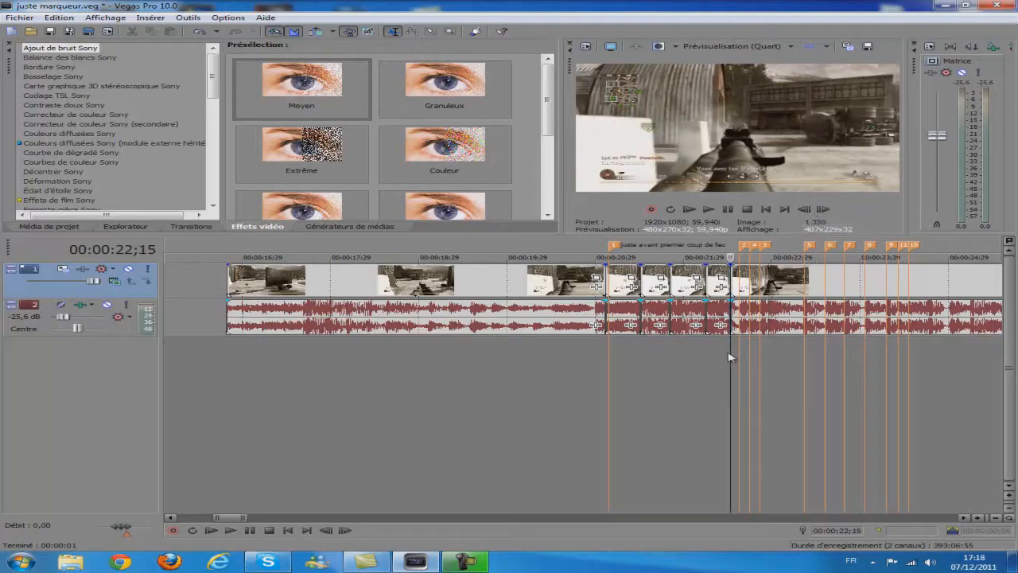
{"action": "left_click", "coordinate": [609, 365]}
{"action": "left_click", "coordinate": [585, 364]}
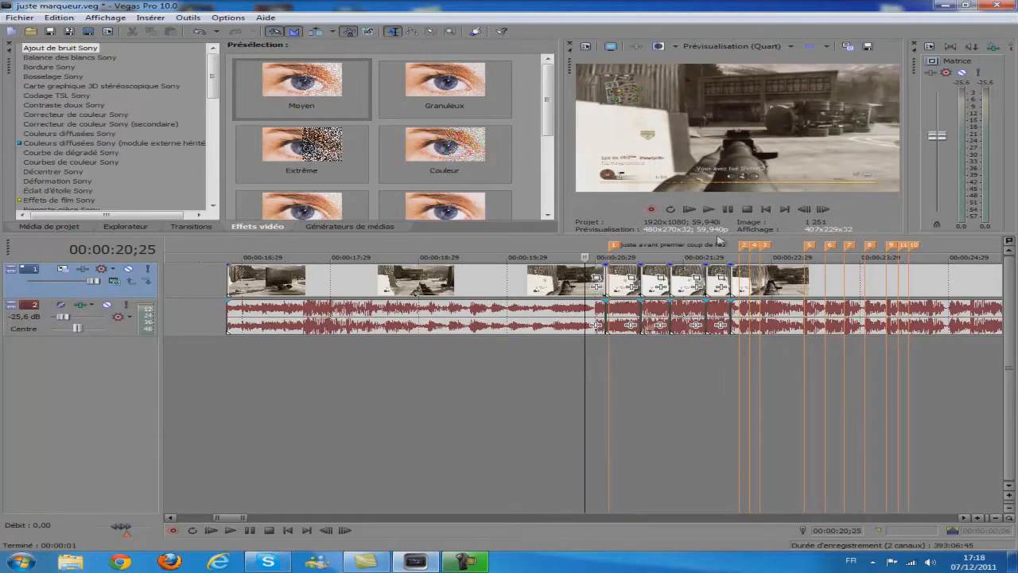
{"action": "left_click", "coordinate": [709, 212]}
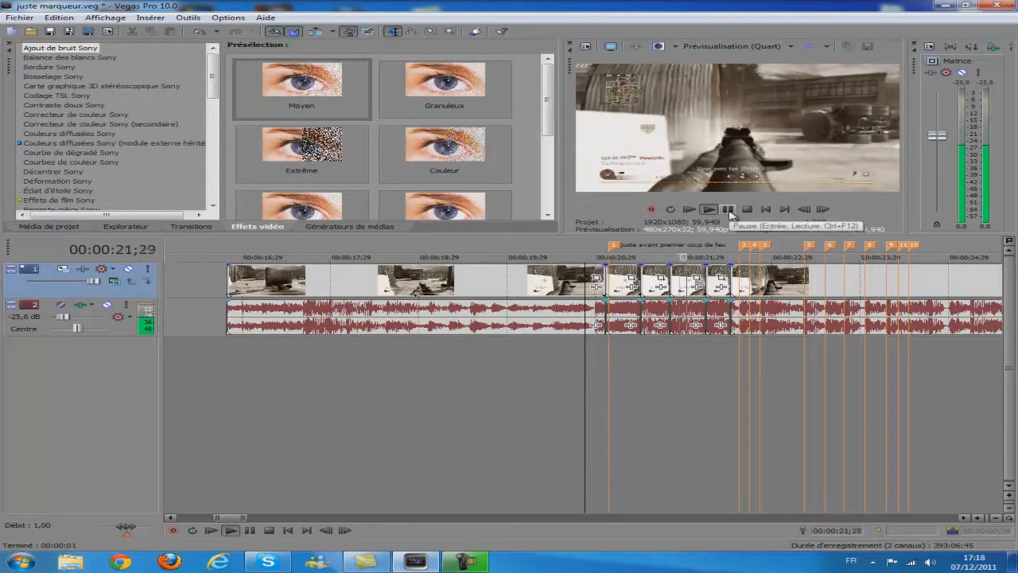
{"action": "left_click", "coordinate": [728, 209]}
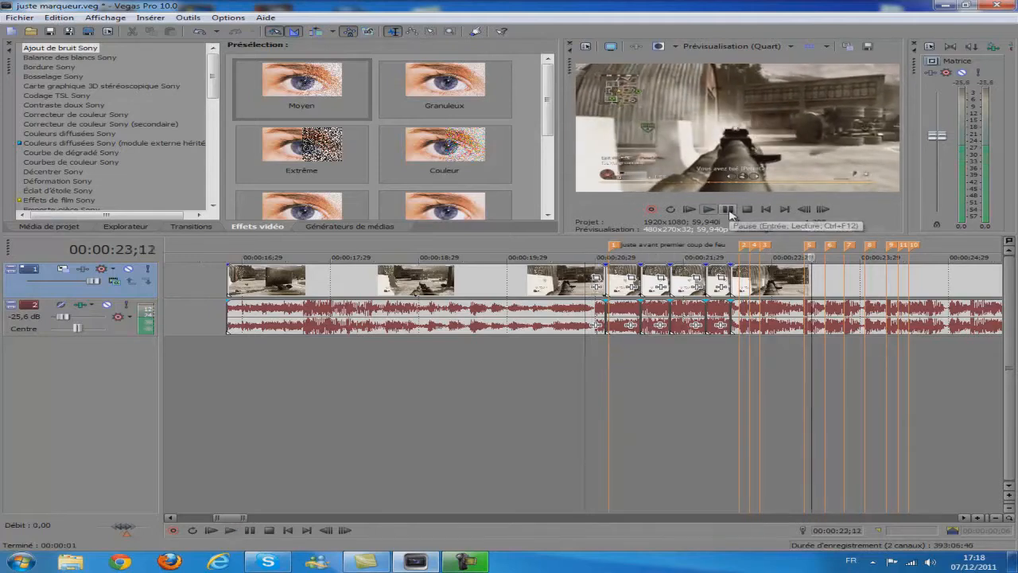
- Shift the split gunshot video segments later on the track, spreading them apart between markers 1 and 8
{"action": "left_click", "coordinate": [609, 357]}
{"action": "left_click_drag", "start_coordinate": [786, 287], "coordinate": [916, 287]}
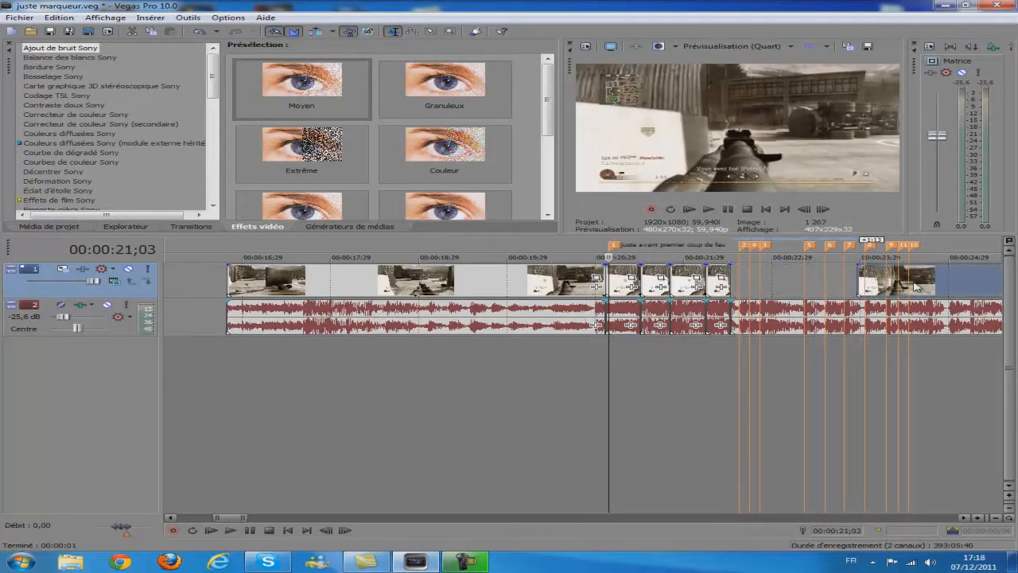
{"action": "left_click_drag", "start_coordinate": [717, 278], "coordinate": [845, 278]}
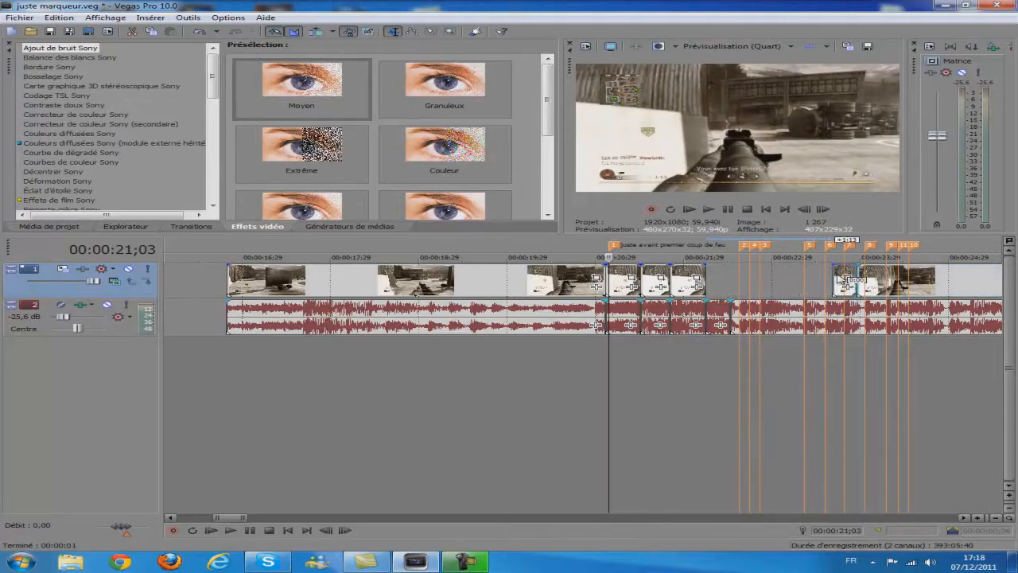
{"action": "left_click", "coordinate": [685, 279]}
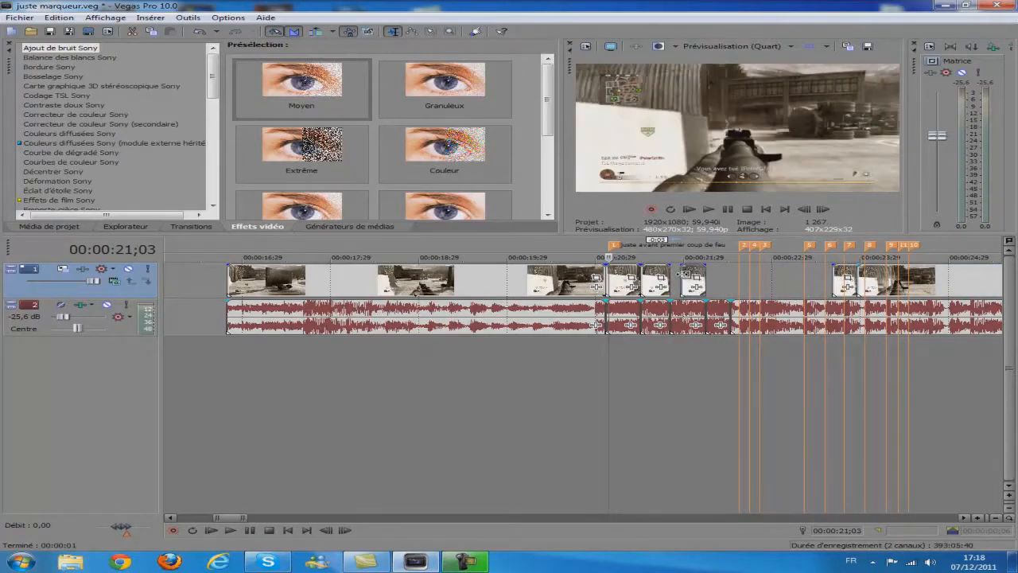
{"action": "left_click_drag", "start_coordinate": [685, 279], "coordinate": [725, 279]}
{"action": "left_click_drag", "start_coordinate": [629, 278], "coordinate": [663, 278]}
- Play the spaced-out segments from 00:00:19;24 and pause at 00:00:22;27
{"action": "left_click", "coordinate": [494, 372]}
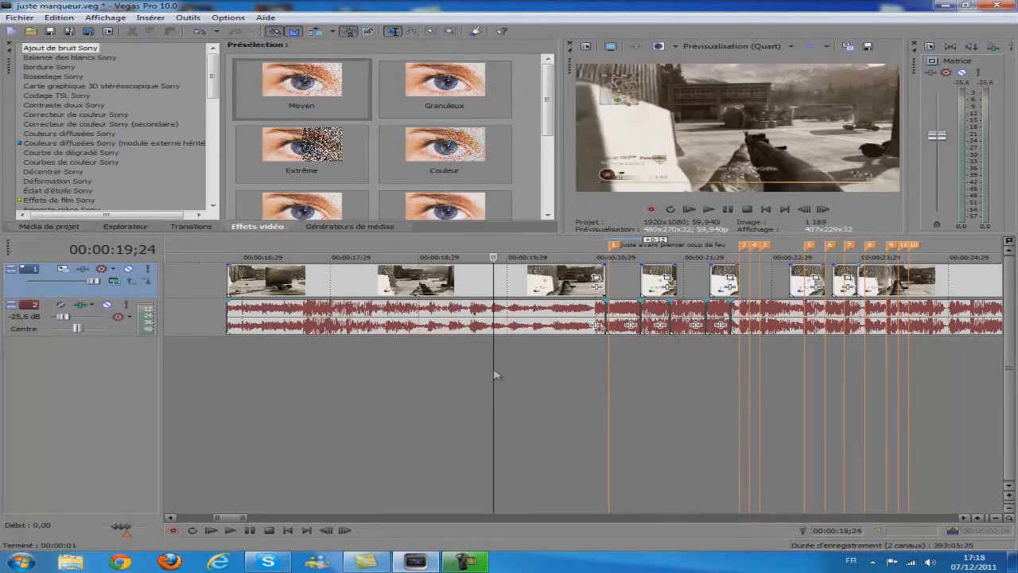
{"action": "left_click", "coordinate": [709, 209]}
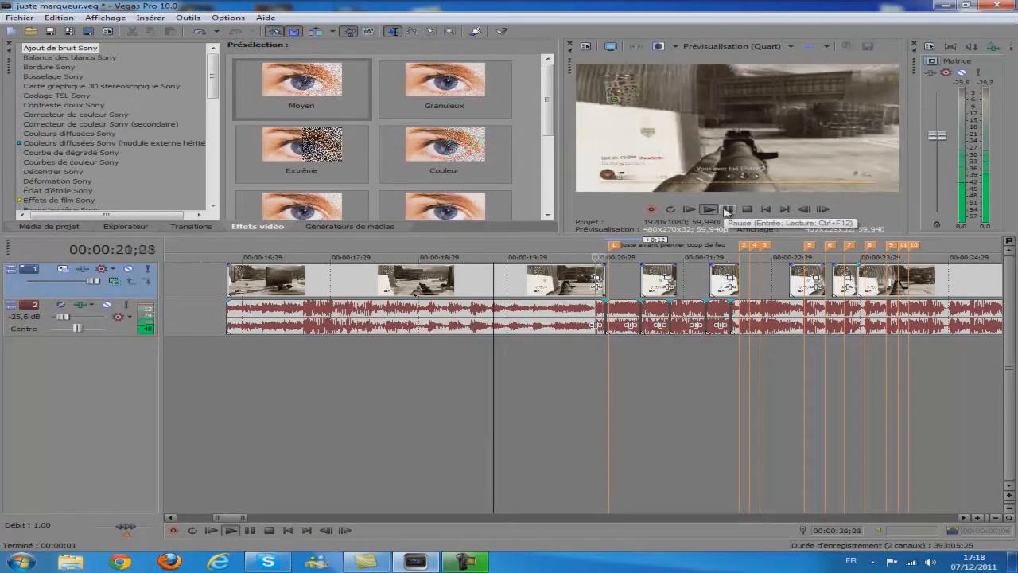
{"action": "left_click", "coordinate": [727, 209]}
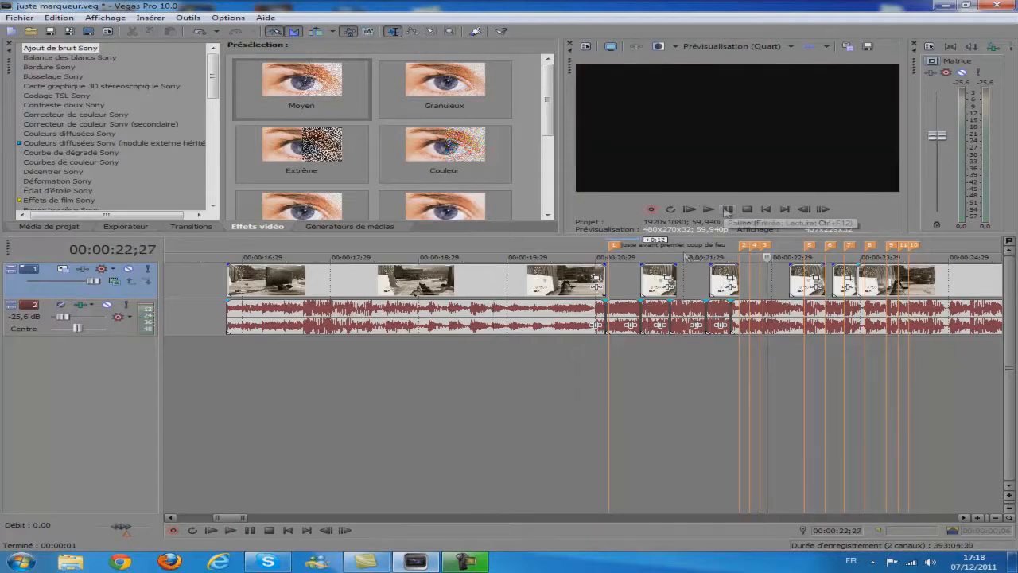
- Move the first gunshot segment back to marker 1, extend it to marker 2 and place the second segment right after it
{"action": "left_click_drag", "start_coordinate": [655, 281], "coordinate": [629, 285]}
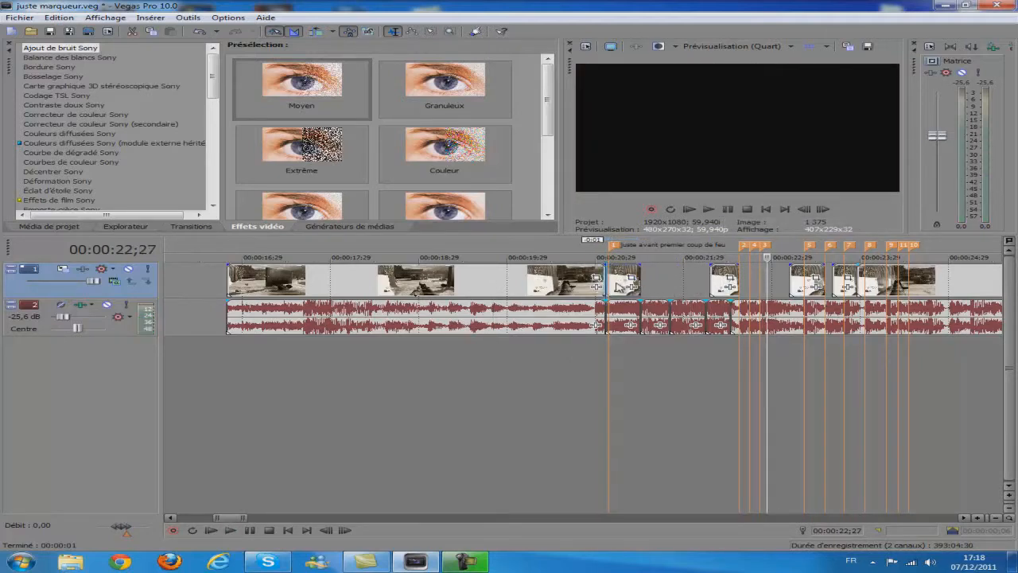
{"action": "left_click_drag", "start_coordinate": [731, 282], "coordinate": [783, 283]}
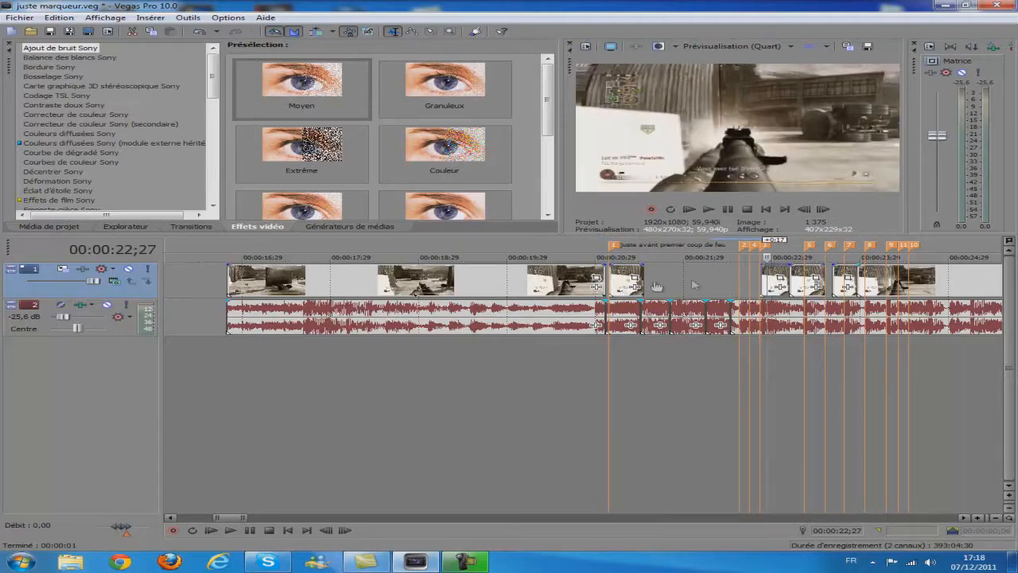
{"action": "mouse_move", "coordinate": [643, 279]}
{"action": "left_mouse_down"}
{"action": "mouse_move", "coordinate": [778, 277]}
{"action": "mouse_move", "coordinate": [757, 275]}
{"action": "left_mouse_up"}
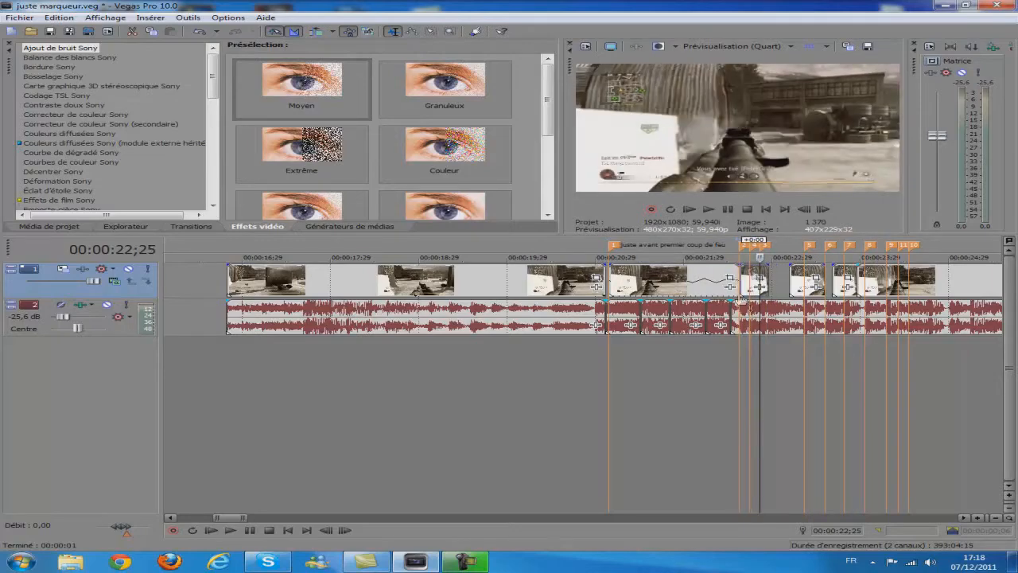
- Trim the end of the second gunshot video segment back to marker 4
{"action": "scroll", "coordinate": [318, 467], "scroll_direction": "up", "scroll_amount": 4}
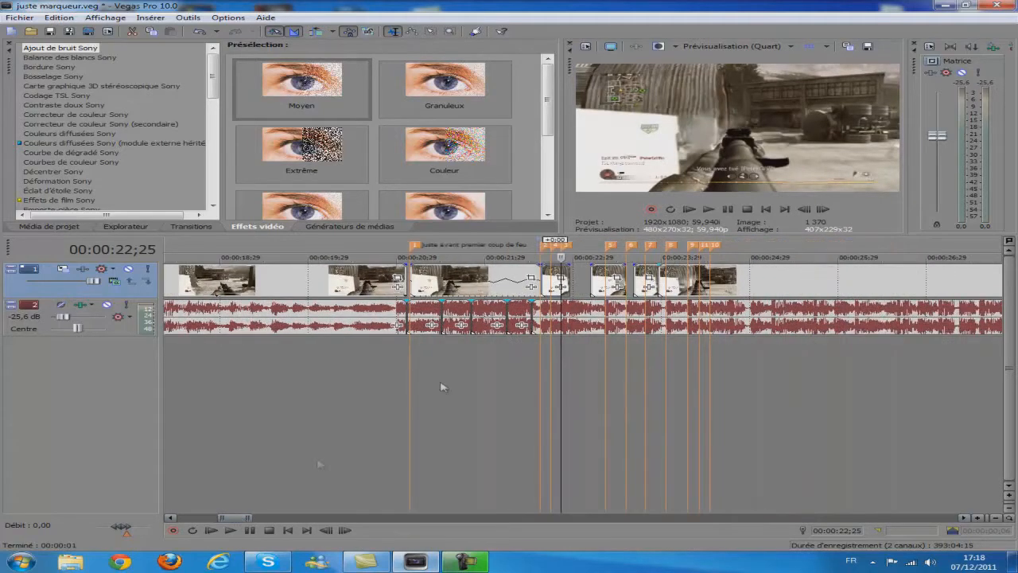
{"action": "scroll", "coordinate": [560, 341], "scroll_direction": "up", "scroll_amount": 2}
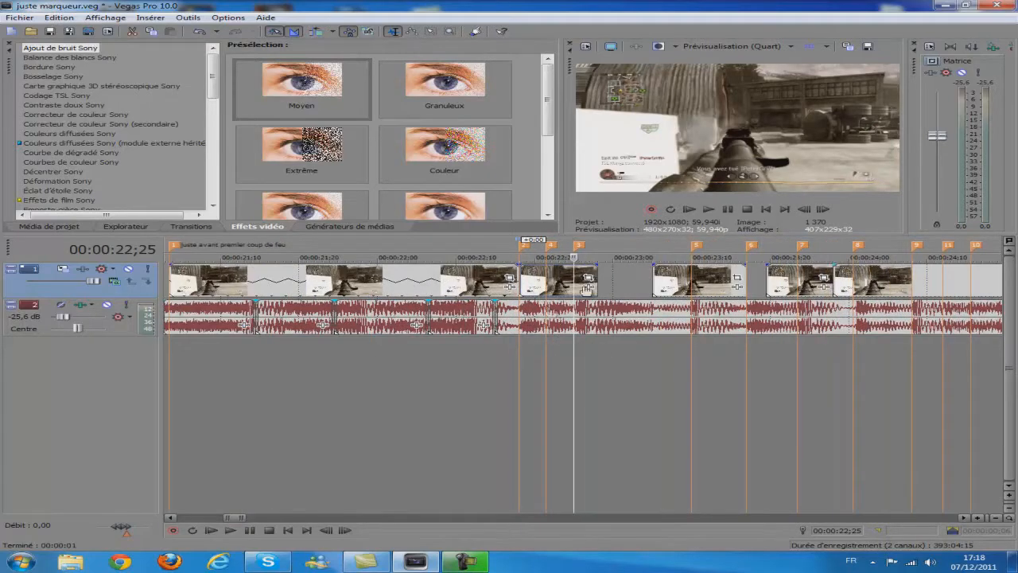
{"action": "mouse_move", "coordinate": [595, 271]}
{"action": "left_mouse_down"}
{"action": "mouse_move", "coordinate": [546, 275]}
{"action": "mouse_move", "coordinate": [598, 284]}
{"action": "left_mouse_up"}
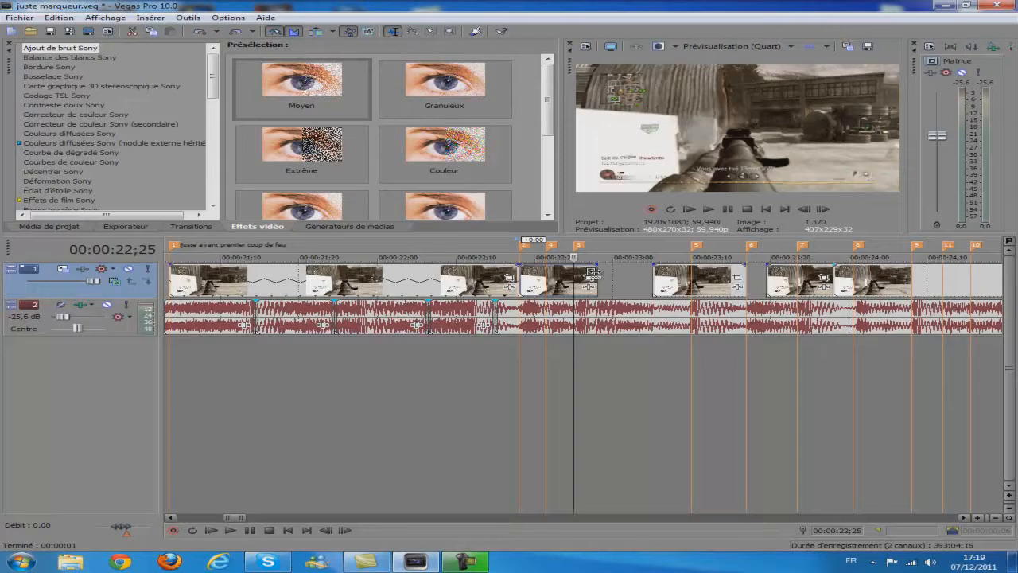
{"action": "left_click_drag", "start_coordinate": [592, 275], "coordinate": [547, 278]}
{"action": "left_click", "coordinate": [517, 353]}
- Fit the third gunshot segment between markers 4 and 3, and move the fourth segment to start at marker 3
{"action": "left_click_drag", "start_coordinate": [668, 291], "coordinate": [561, 291]}
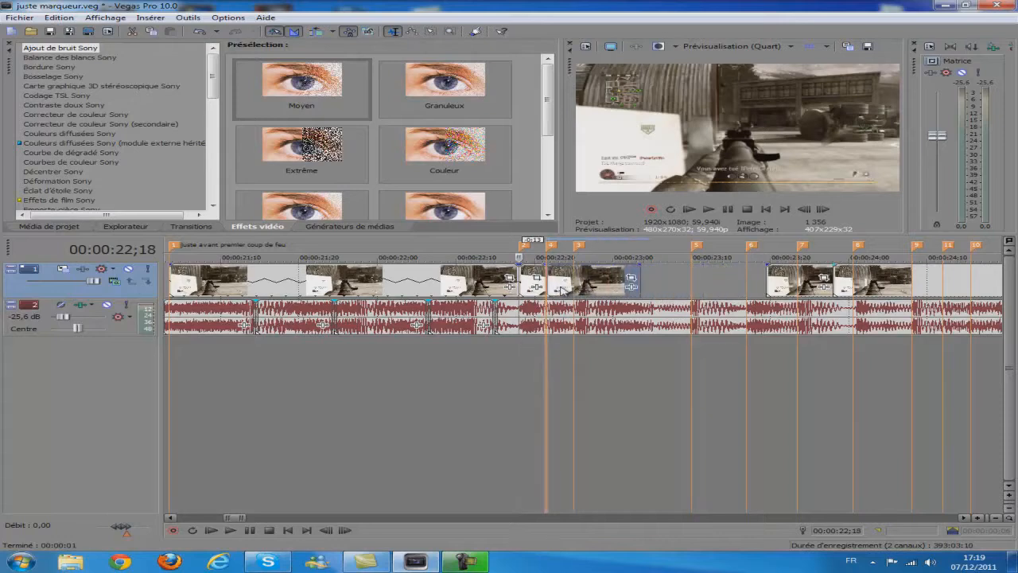
{"action": "left_click_drag", "start_coordinate": [640, 280], "coordinate": [573, 280]}
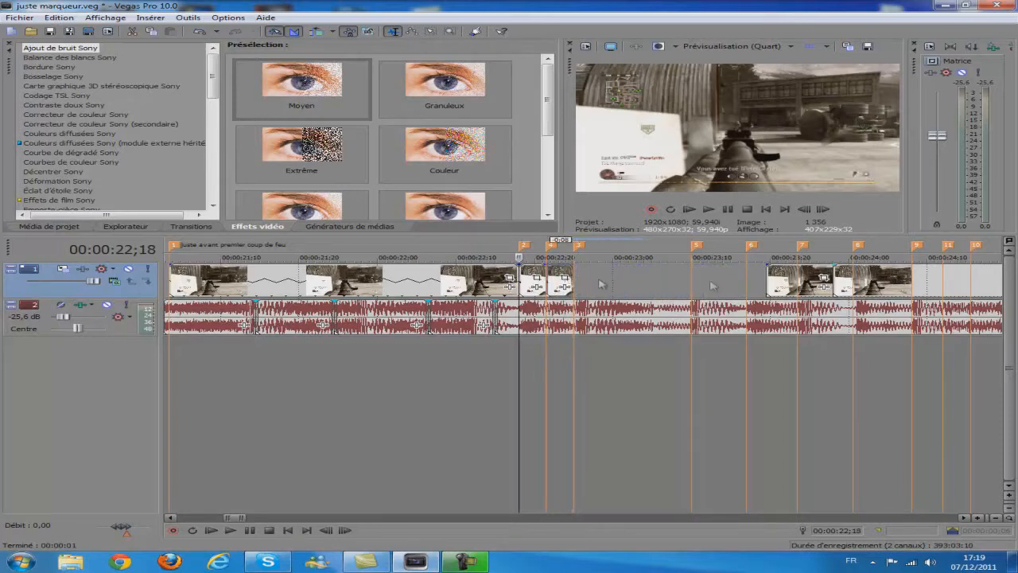
{"action": "left_click_drag", "start_coordinate": [778, 285], "coordinate": [585, 284]}
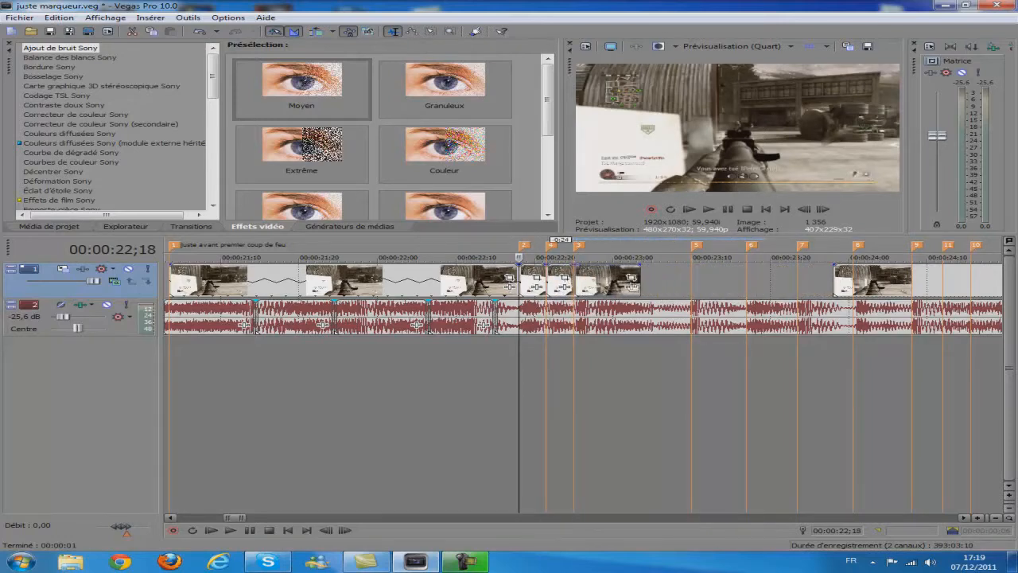
- Extend the fourth gunshot segment to marker 5 and shift the clip before marker 1 to close the gap at that marker
{"action": "left_click_drag", "start_coordinate": [649, 285], "coordinate": [692, 285]}
{"action": "scroll", "coordinate": [534, 370], "scroll_direction": "down", "scroll_amount": 2}
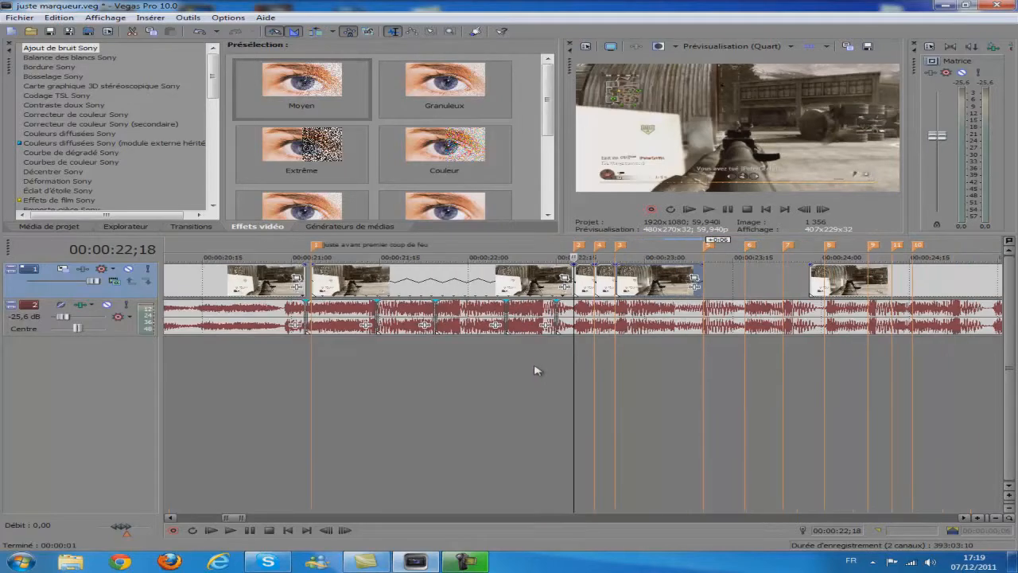
{"action": "left_click", "coordinate": [488, 392]}
{"action": "left_click", "coordinate": [255, 381]}
{"action": "left_click_drag", "start_coordinate": [265, 286], "coordinate": [270, 283]}
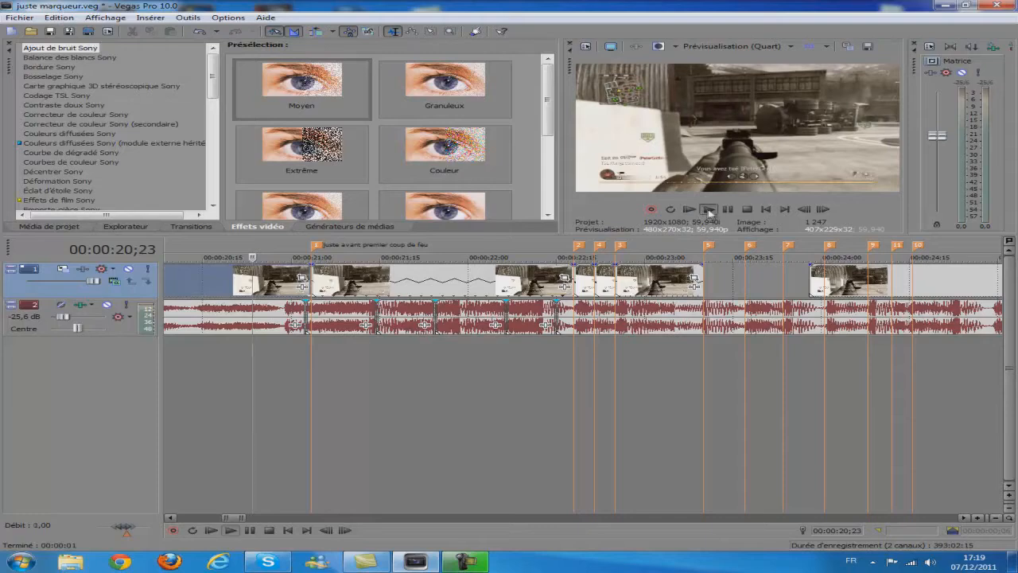
- Play the fitted segments from 00:00:20;23, then replay the passage after marker 1 to locate the music's beats
{"action": "left_click", "coordinate": [708, 210]}
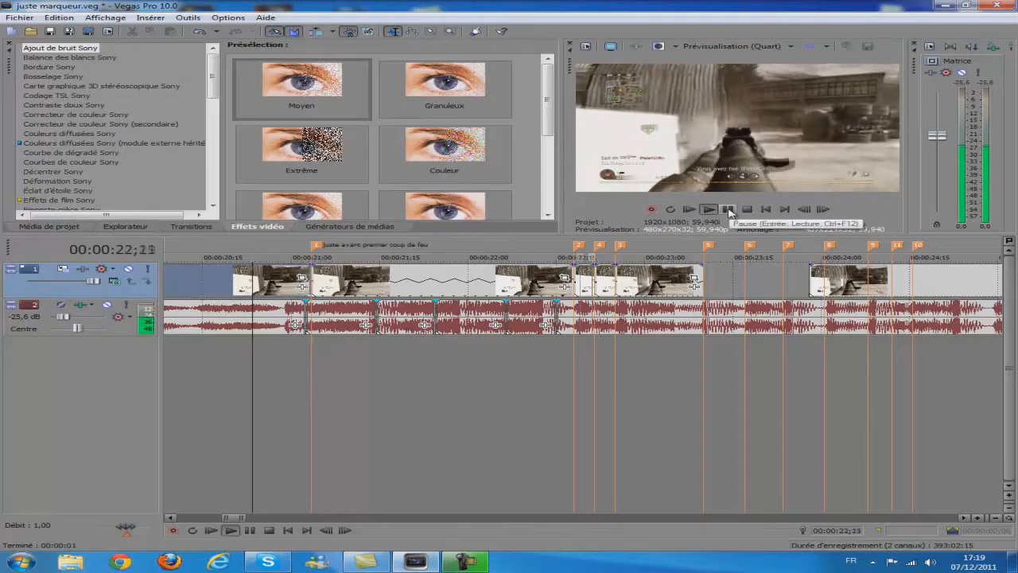
{"action": "left_click", "coordinate": [728, 209]}
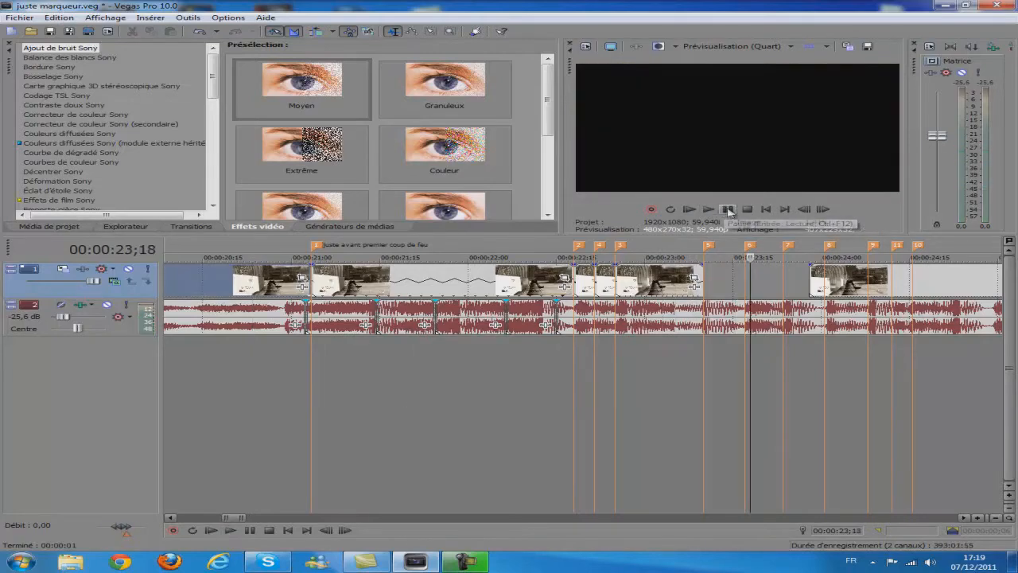
{"action": "left_click", "coordinate": [311, 374]}
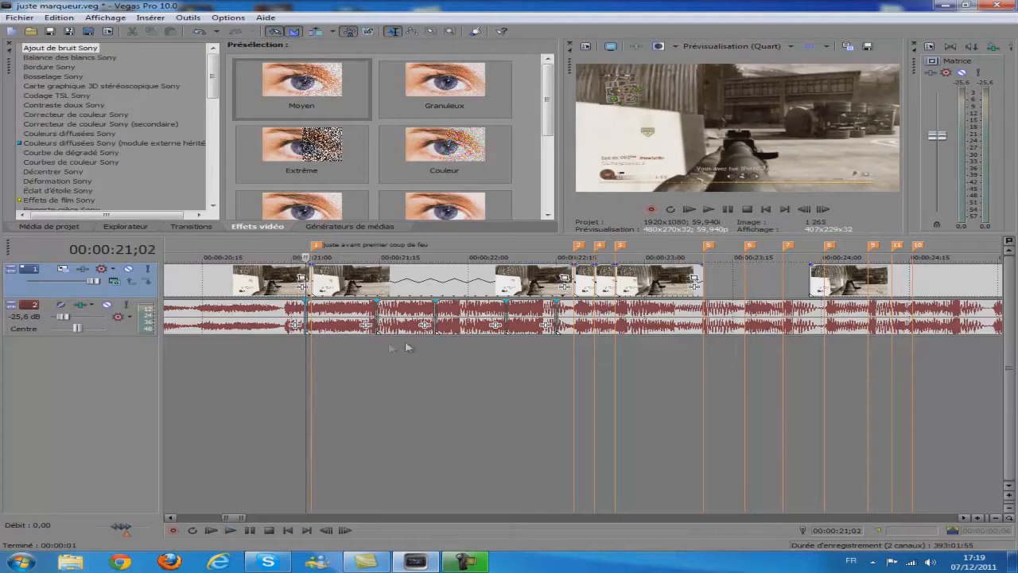
{"action": "left_click", "coordinate": [569, 278]}
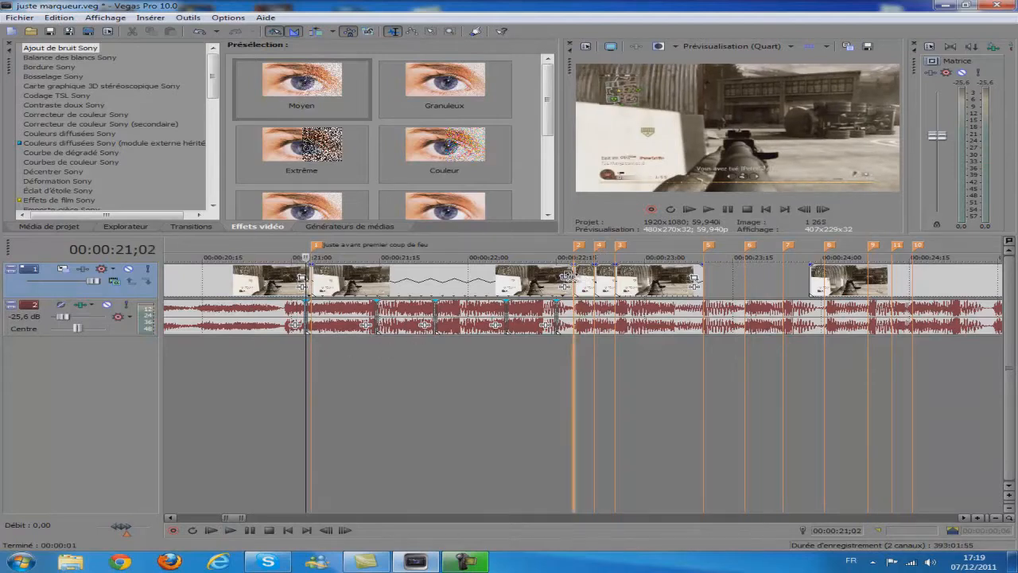
{"action": "left_click", "coordinate": [313, 378]}
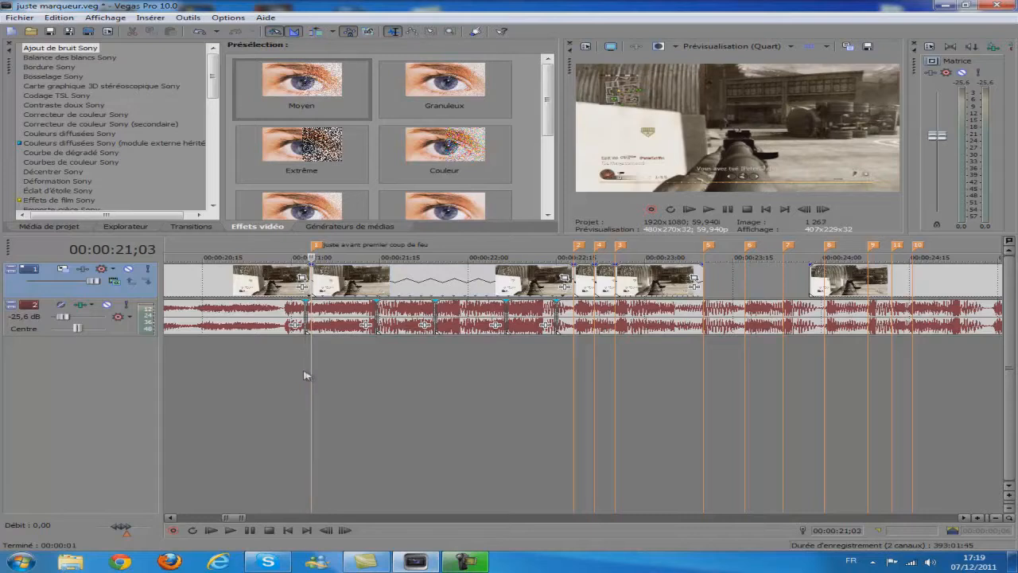
{"action": "left_click", "coordinate": [697, 212]}
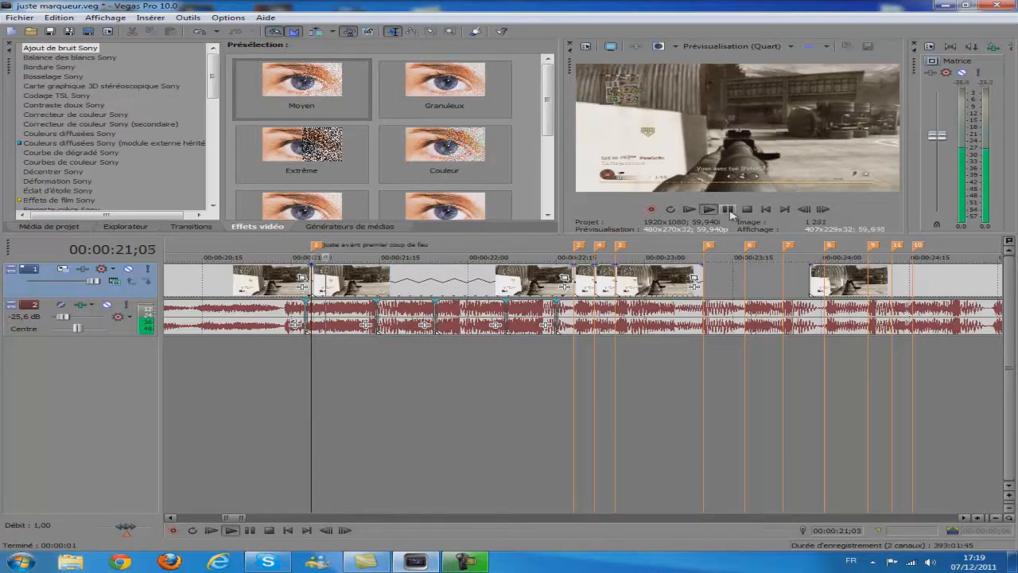
{"action": "left_click", "coordinate": [371, 352]}
{"action": "left_click", "coordinate": [713, 213]}
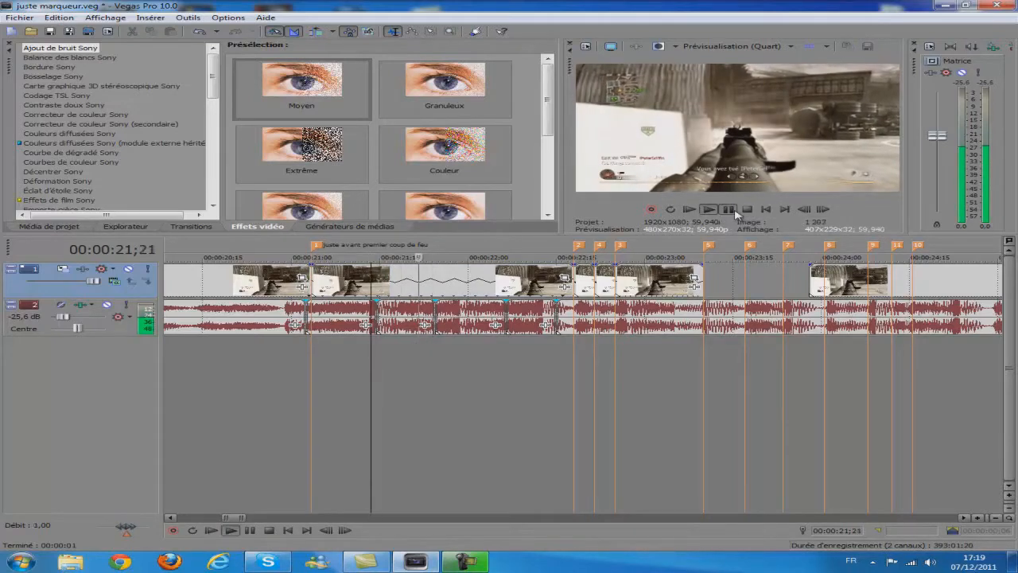
- Add markers on the music beats at 00:00:21;13 and 00:00:21;27, between markers 1 and 2
{"action": "left_click", "coordinate": [371, 353]}
{"action": "scroll", "coordinate": [371, 352], "scroll_direction": "up", "scroll_amount": 1}
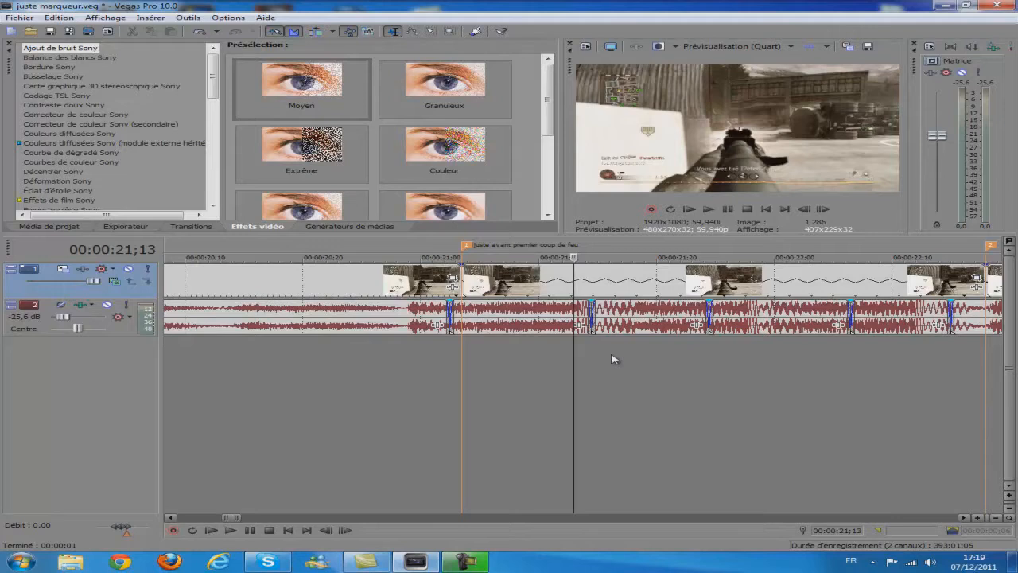
{"action": "key", "text": "m"}
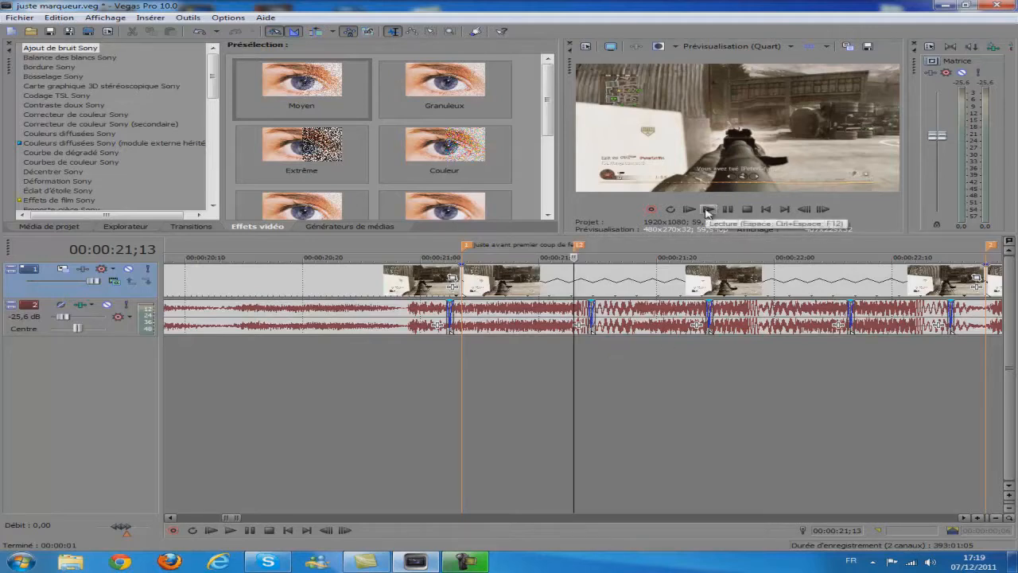
{"action": "left_click", "coordinate": [708, 210]}
{"action": "left_click", "coordinate": [728, 209]}
{"action": "left_click", "coordinate": [740, 367]}
{"action": "key", "text": "m"}
{"action": "key", "text": "Return"}
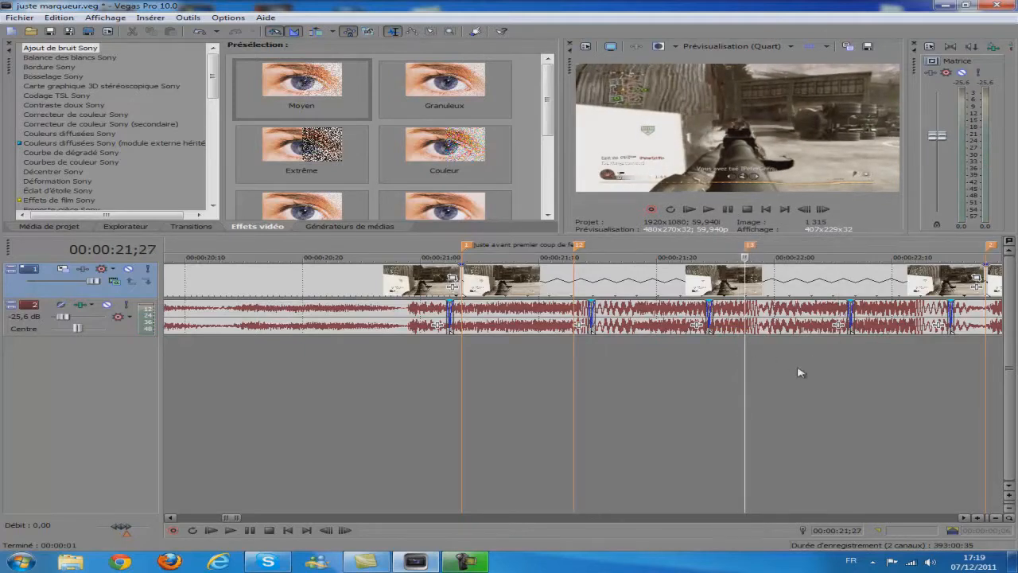
- Add a marker on the beat at 00:00:22;12, just before marker 2, and play on from it
{"action": "left_click", "coordinate": [708, 209]}
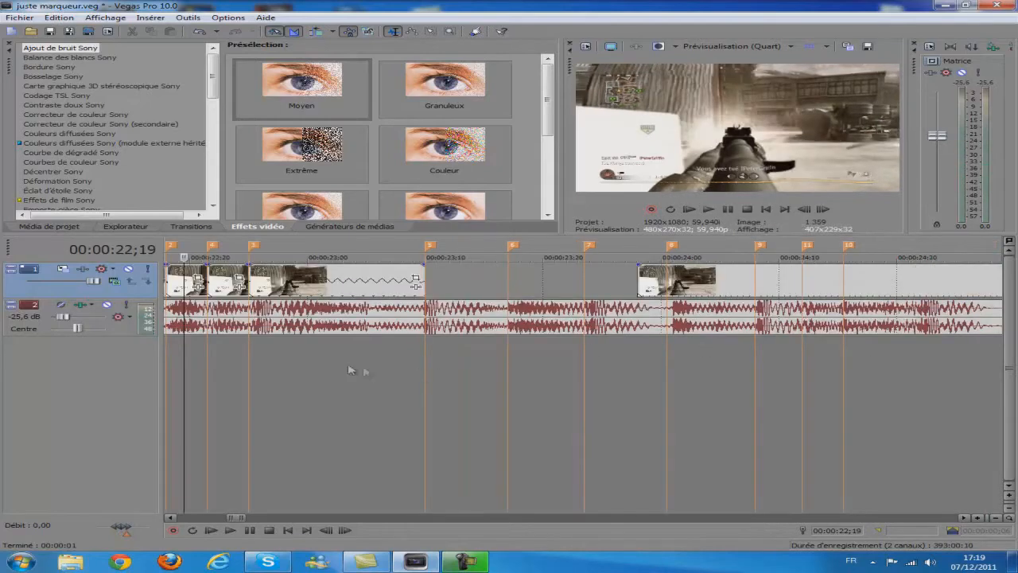
{"action": "scroll", "coordinate": [259, 420], "scroll_direction": "down", "scroll_amount": 1}
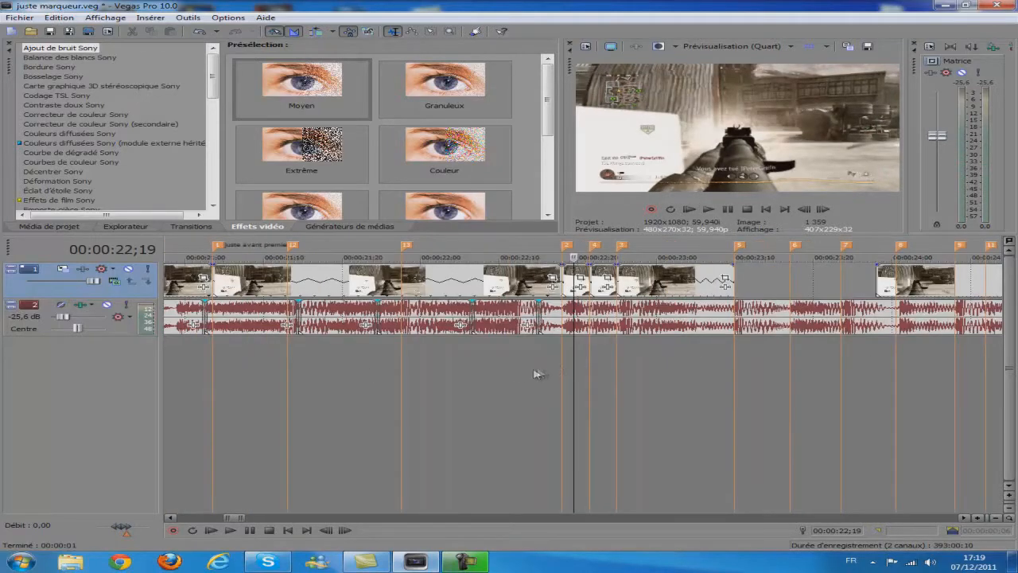
{"action": "left_click", "coordinate": [509, 376]}
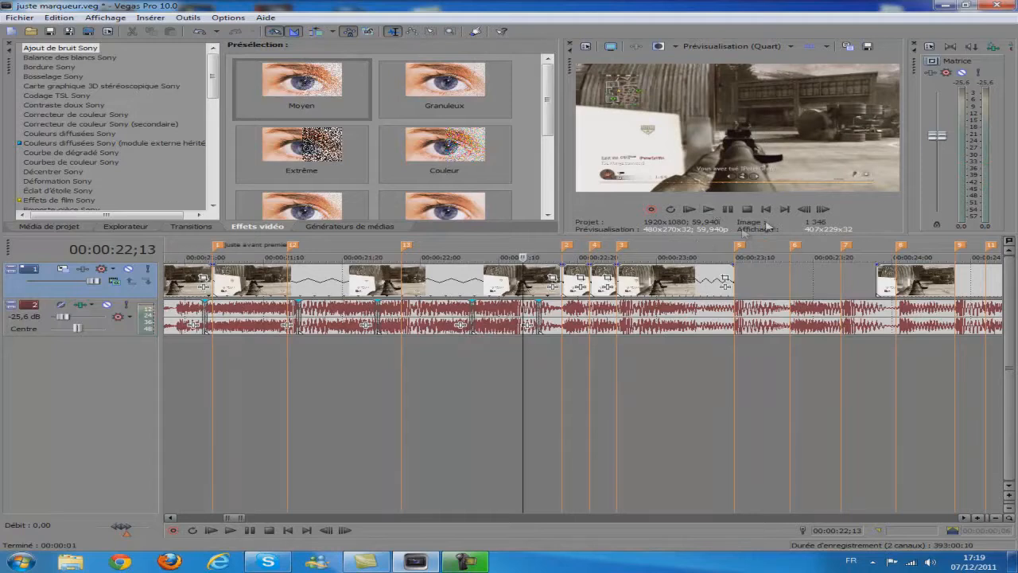
{"action": "left_click", "coordinate": [805, 211]}
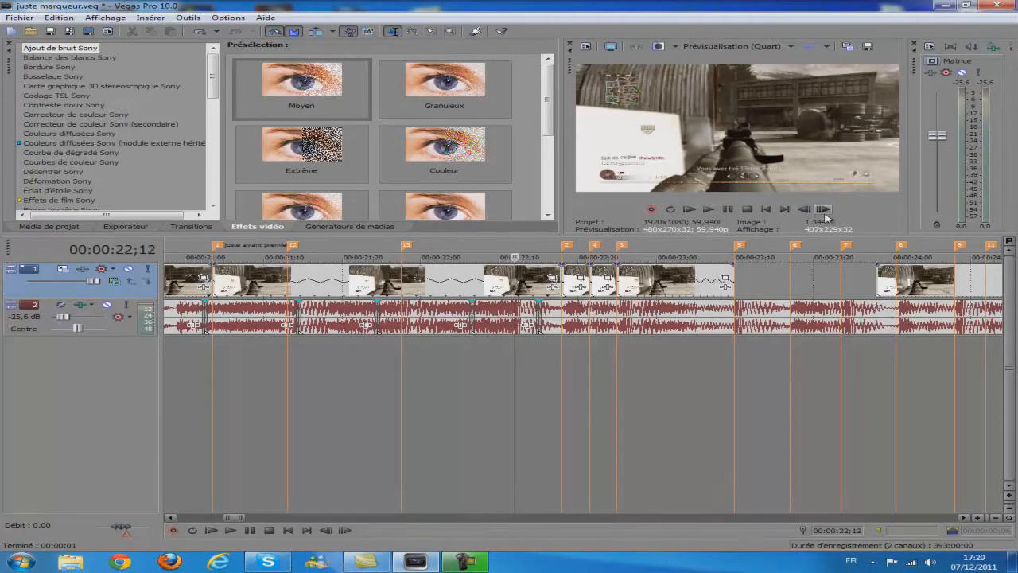
{"action": "left_click", "coordinate": [729, 210]}
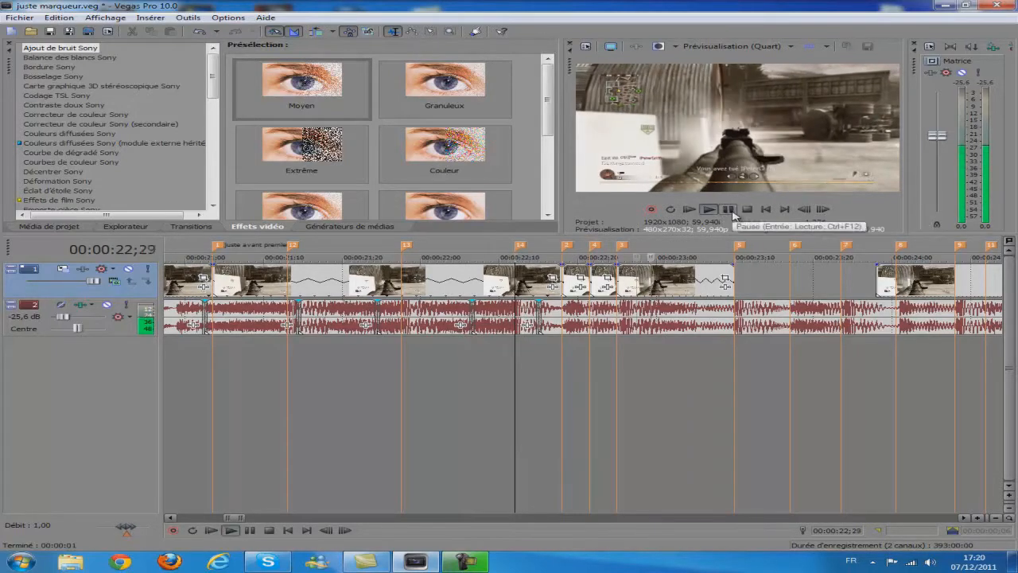
{"action": "left_click", "coordinate": [731, 210]}
- Trim the first gunshot segment to marker 12, then fit the second between markers 12 and 13 and the third between 13 and 14
{"action": "scroll", "coordinate": [610, 377], "scroll_direction": "down", "scroll_amount": 2}
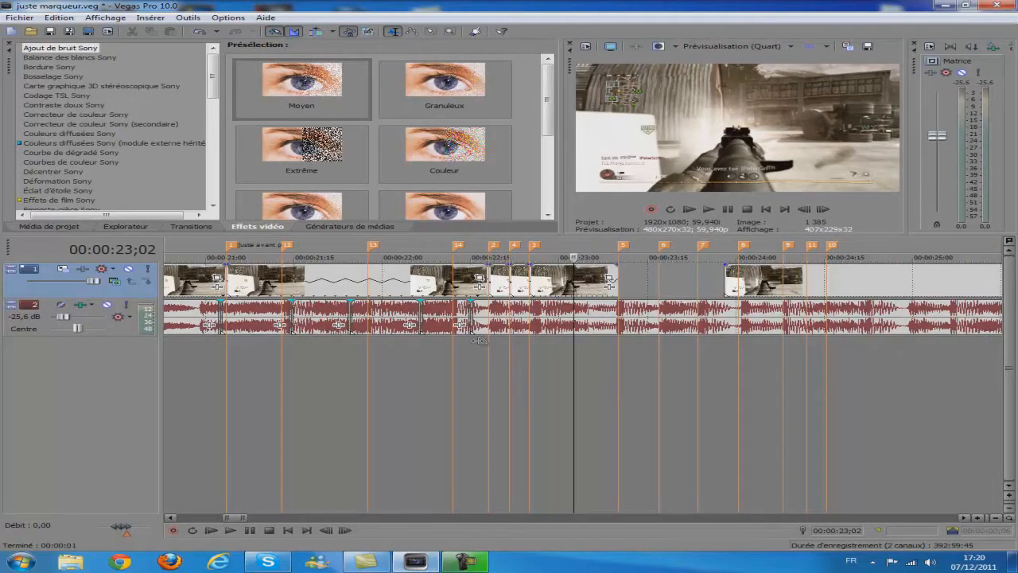
{"action": "left_click_drag", "start_coordinate": [483, 273], "coordinate": [281, 274]}
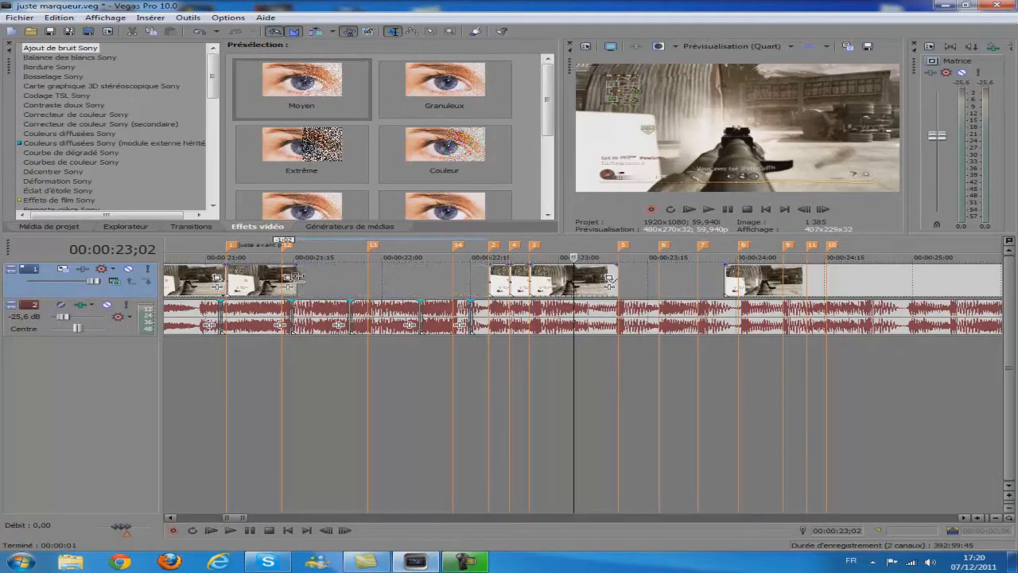
{"action": "left_click_drag", "start_coordinate": [497, 280], "coordinate": [365, 279]}
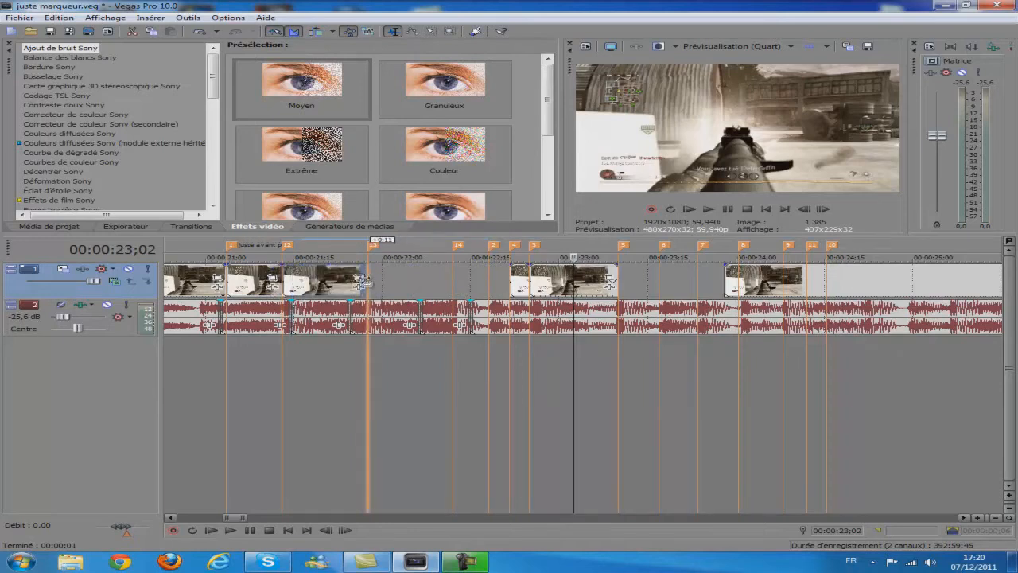
{"action": "left_click_drag", "start_coordinate": [514, 283], "coordinate": [451, 289]}
- Play the refitted gunshot segments from 00:00:20;27 and check the area around marker 14
{"action": "left_click", "coordinate": [192, 390]}
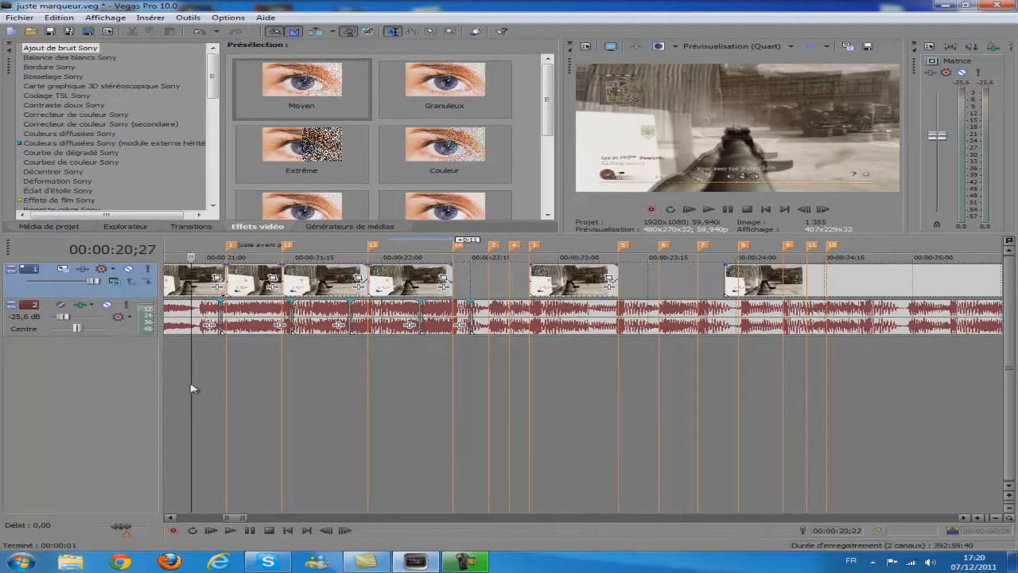
{"action": "left_click", "coordinate": [708, 209]}
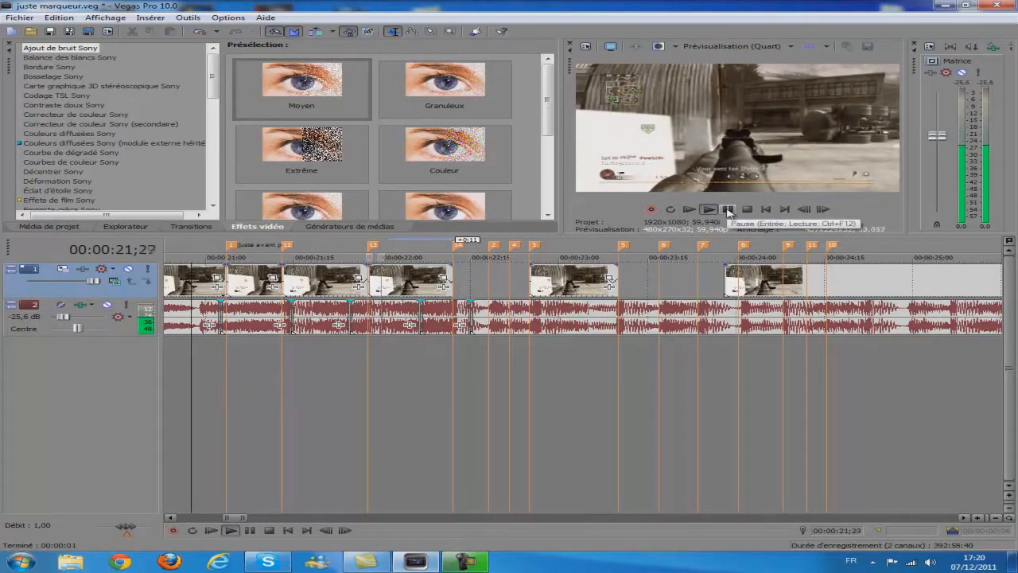
{"action": "left_click", "coordinate": [734, 211]}
{"action": "left_click", "coordinate": [448, 352]}
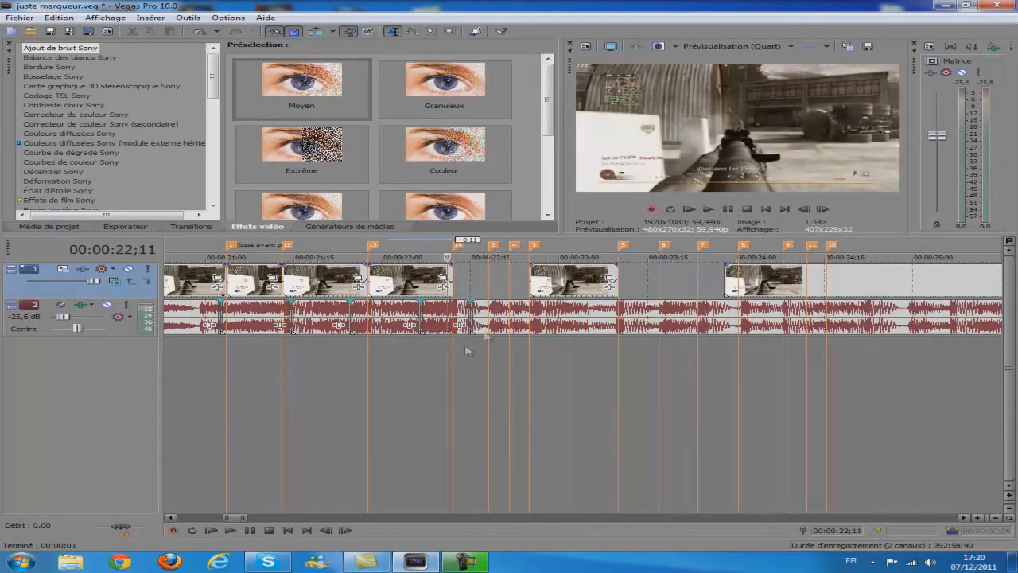
{"action": "left_click", "coordinate": [458, 344]}
- Fit the fourth gunshot segment between markers 14 and 2, and move the remaining clip to start at marker 2
{"action": "left_click_drag", "start_coordinate": [572, 281], "coordinate": [488, 273]}
{"action": "left_click", "coordinate": [759, 283]}
{"action": "left_click_drag", "start_coordinate": [760, 282], "coordinate": [525, 296]}
- Find the next gunshot frame by frame from marker 2 and split the remaining clip there, at 00:00:23;00
{"action": "left_click", "coordinate": [490, 355]}
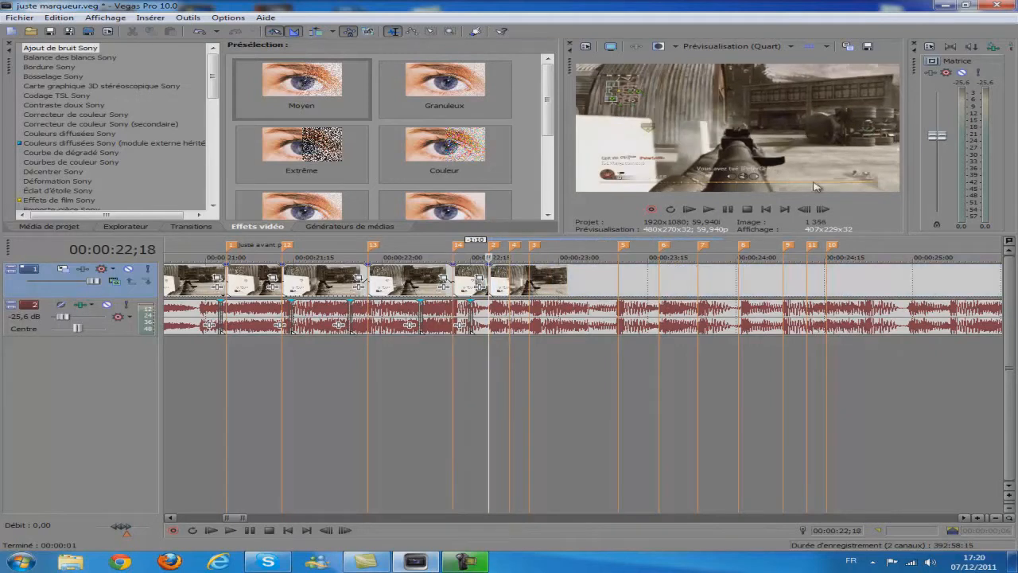
{"action": "left_click", "coordinate": [822, 209]}
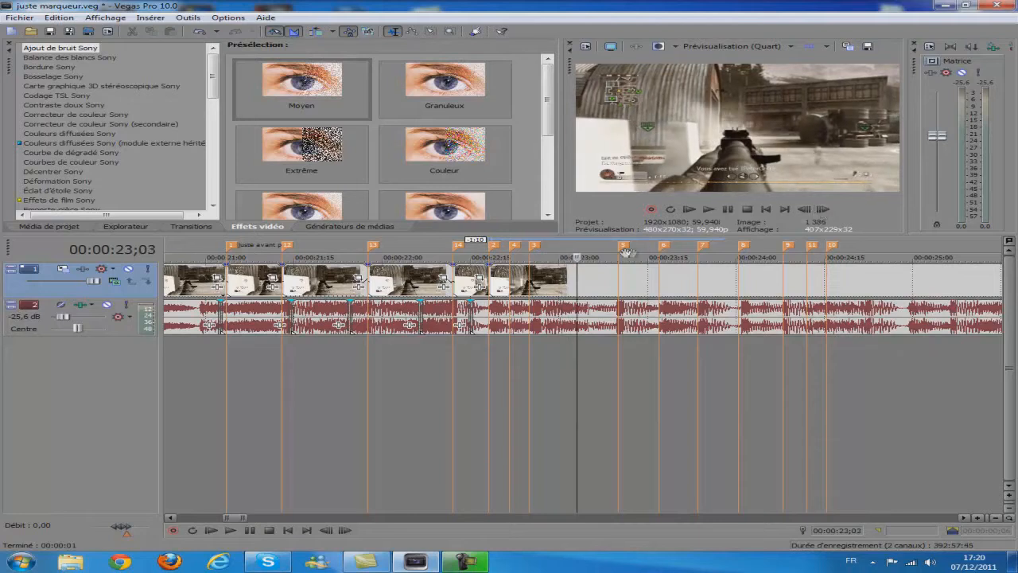
{"action": "left_click", "coordinate": [805, 210]}
{"action": "left_click", "coordinate": [805, 209]}
{"action": "left_click", "coordinate": [805, 209]}
{"action": "left_click", "coordinate": [805, 209]}
{"action": "left_click", "coordinate": [805, 210]}
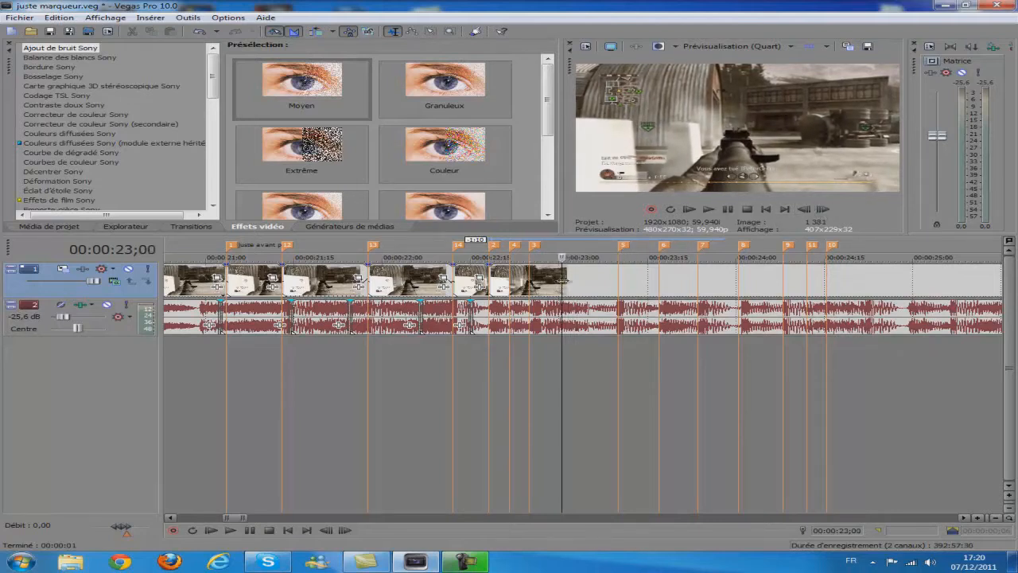
{"action": "left_click", "coordinate": [563, 283]}
{"action": "left_click", "coordinate": [807, 210]}
{"action": "key", "text": "ctrl+v"}
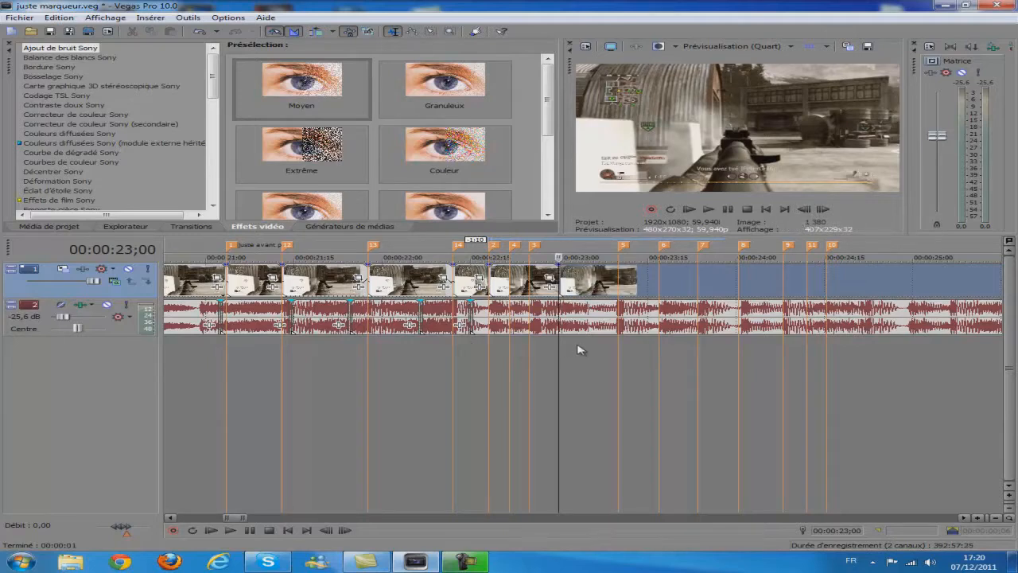
- Advance to the following gunshot and split the remaining clip at 00:00:23;12
{"action": "left_click", "coordinate": [821, 213]}
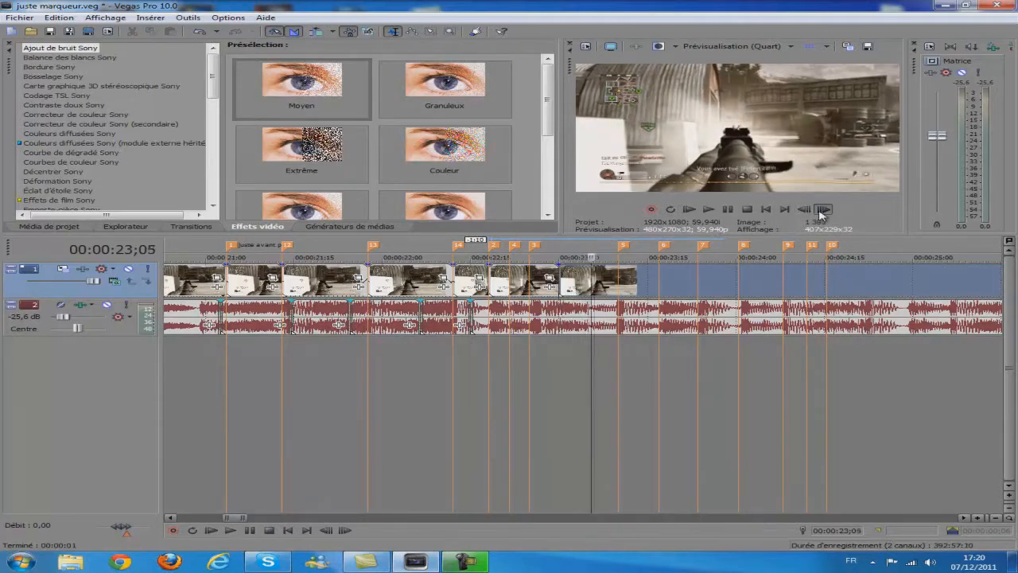
{"action": "left_click", "coordinate": [811, 212]}
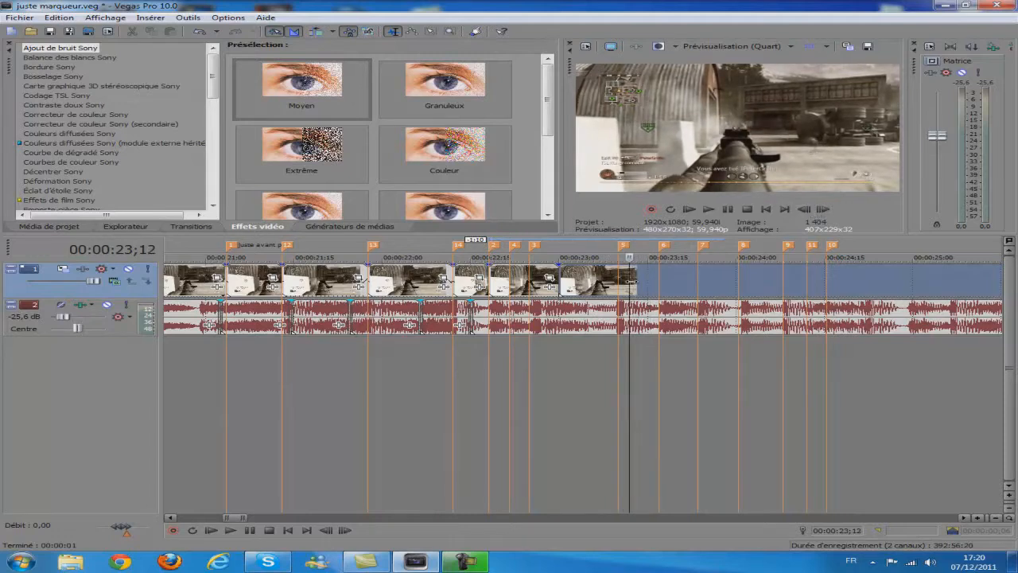
{"action": "key", "text": "ctrl+v"}
- Step through the frames to the next shot and split the remaining clip at 00:00:23;24
{"action": "left_click", "coordinate": [808, 211]}
{"action": "left_click", "coordinate": [819, 212]}
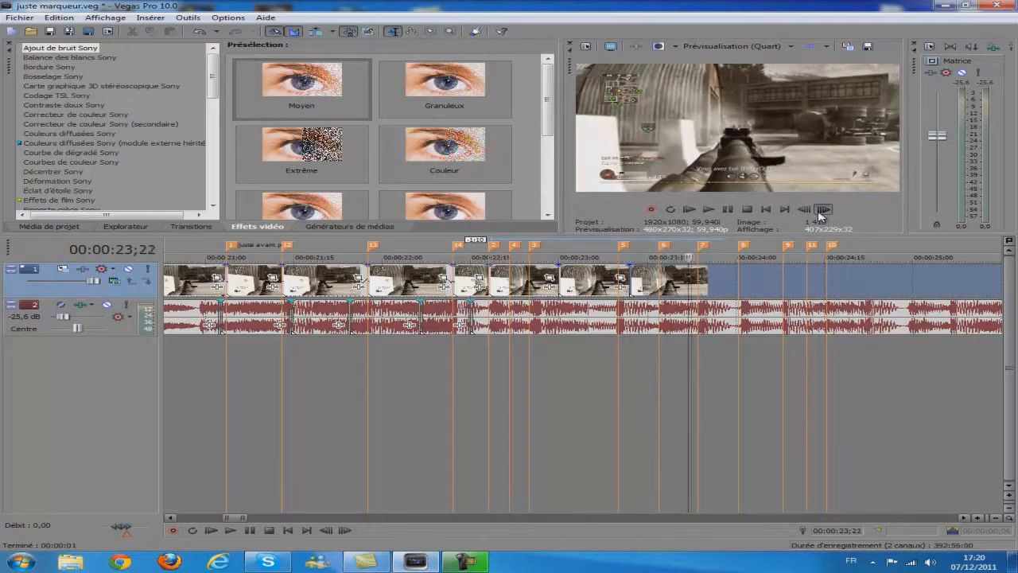
{"action": "left_click", "coordinate": [809, 212]}
{"action": "left_click", "coordinate": [809, 213]}
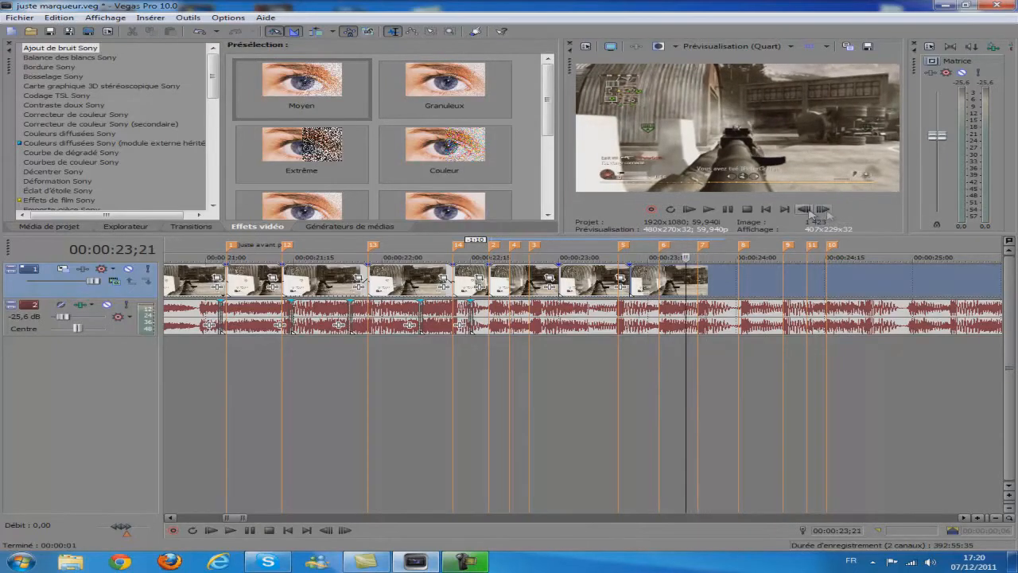
{"action": "left_click", "coordinate": [823, 212]}
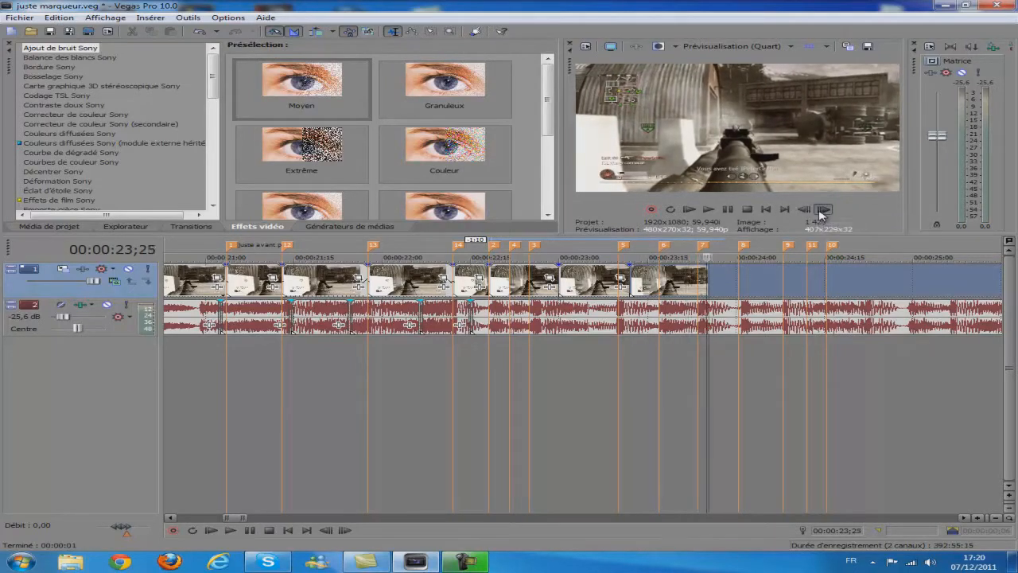
{"action": "left_click", "coordinate": [807, 212]}
{"action": "left_click", "coordinate": [807, 211]}
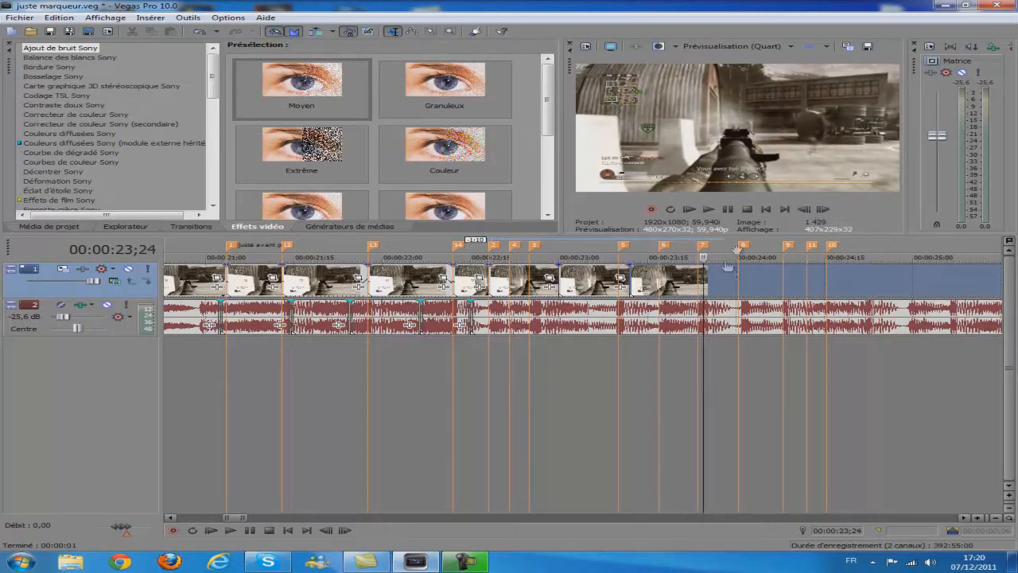
- Step frame by frame to the next gunshot and split the remaining clip at 00:00:24;07
{"action": "left_click", "coordinate": [824, 210]}
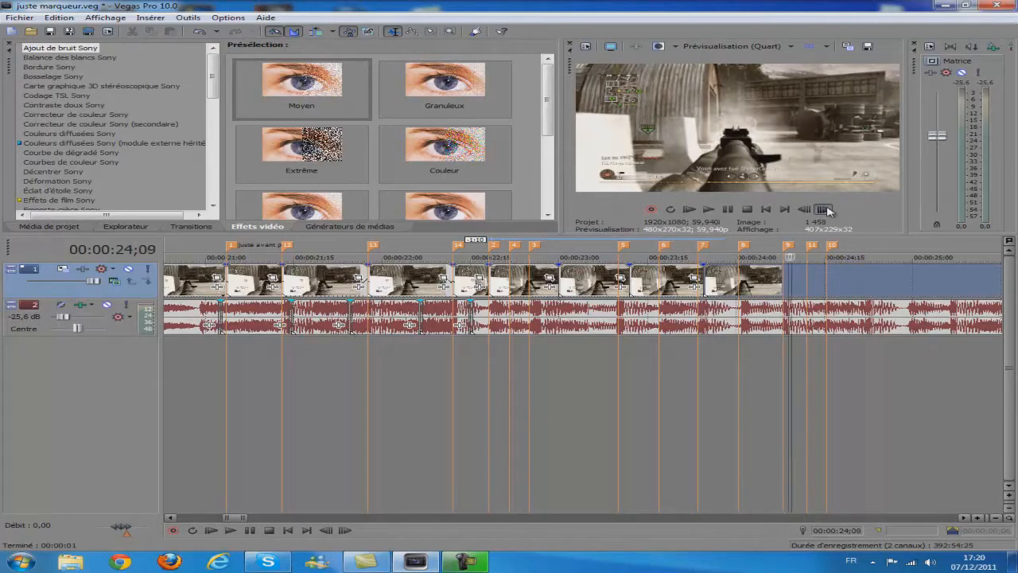
{"action": "left_click", "coordinate": [808, 212]}
{"action": "left_click", "coordinate": [807, 211]}
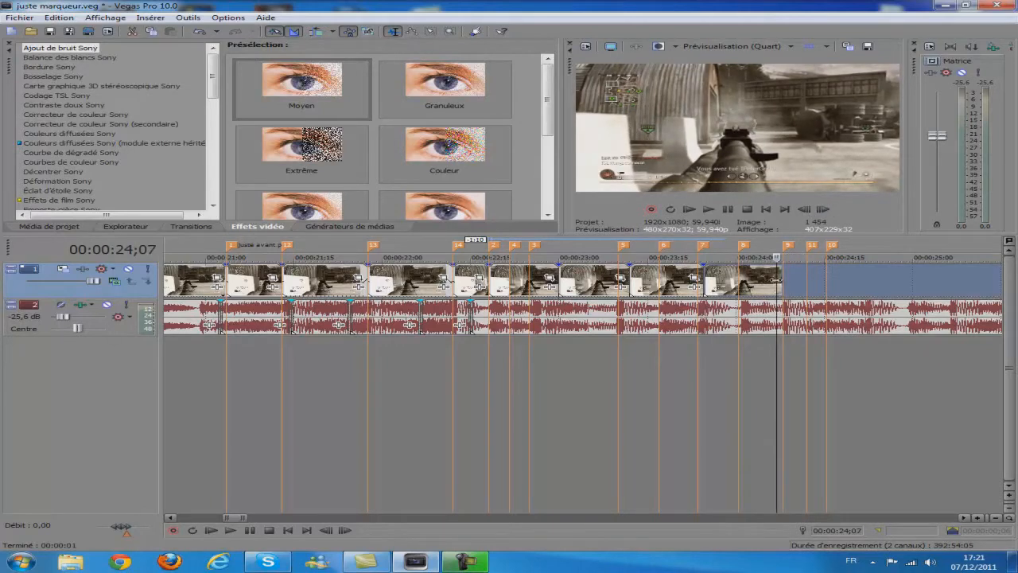
{"action": "key", "text": "ctrl+v"}
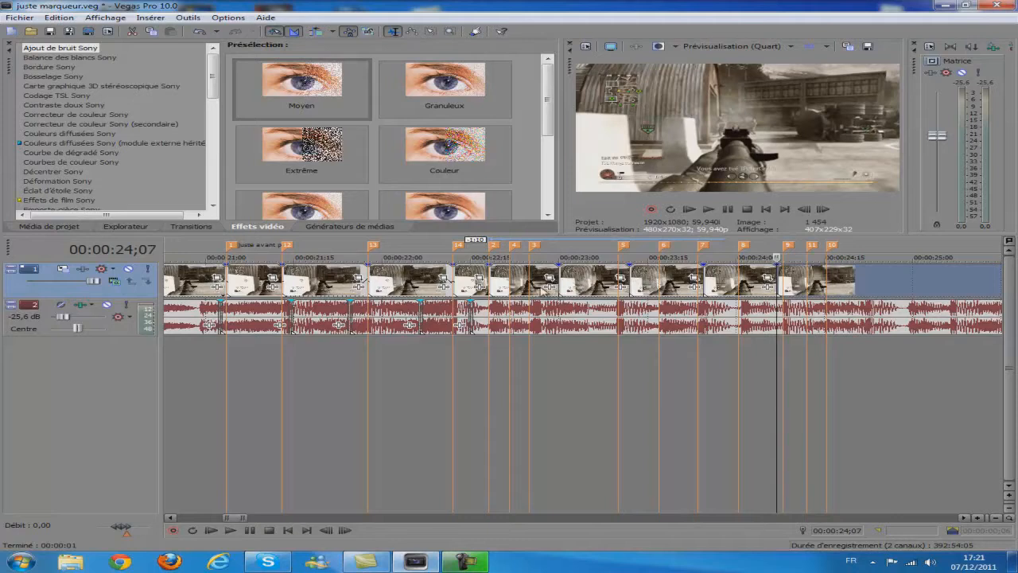
- Fit two gunshot segments between markers 2 and 4 and markers 4 and 3, and move the following segment to start at marker 3
{"action": "left_click_drag", "start_coordinate": [556, 282], "coordinate": [508, 283]}
{"action": "left_click_drag", "start_coordinate": [598, 283], "coordinate": [530, 282]}
{"action": "left_click_drag", "start_coordinate": [641, 283], "coordinate": [586, 284]}
{"action": "left_click", "coordinate": [518, 355]}
{"action": "left_click", "coordinate": [729, 210]}
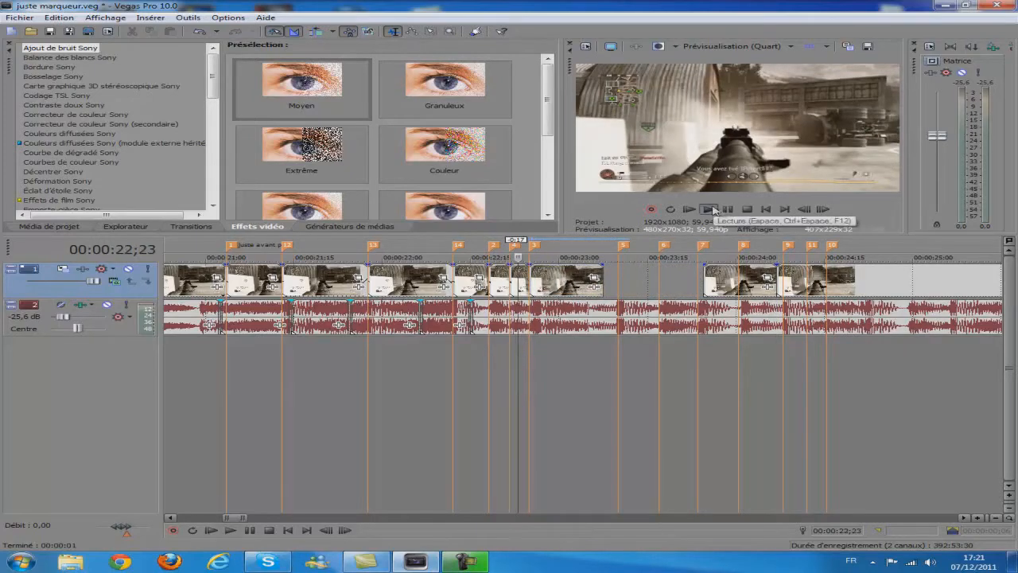
- Extend the segment at marker 3 up to marker 5, and fit the following segment between markers 5 and 6
{"action": "left_click_drag", "start_coordinate": [603, 277], "coordinate": [620, 279]}
{"action": "left_click_drag", "start_coordinate": [714, 280], "coordinate": [630, 282]}
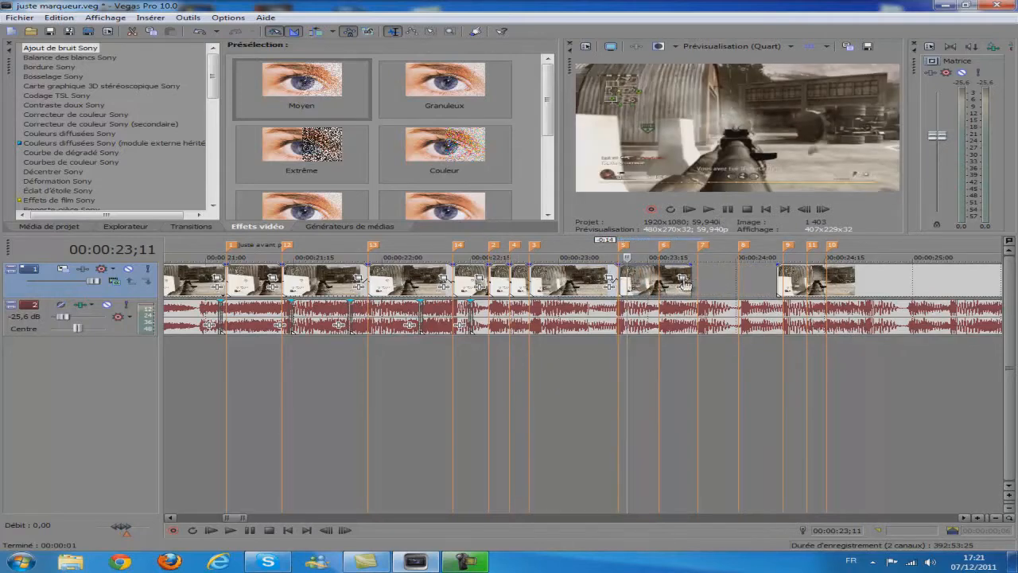
{"action": "left_click_drag", "start_coordinate": [691, 282], "coordinate": [658, 282]}
- Split the remaining clip at its next gunshot, 00:00:24;19, and fit the cut segment between markers 6 and 7
{"action": "left_click", "coordinate": [783, 359]}
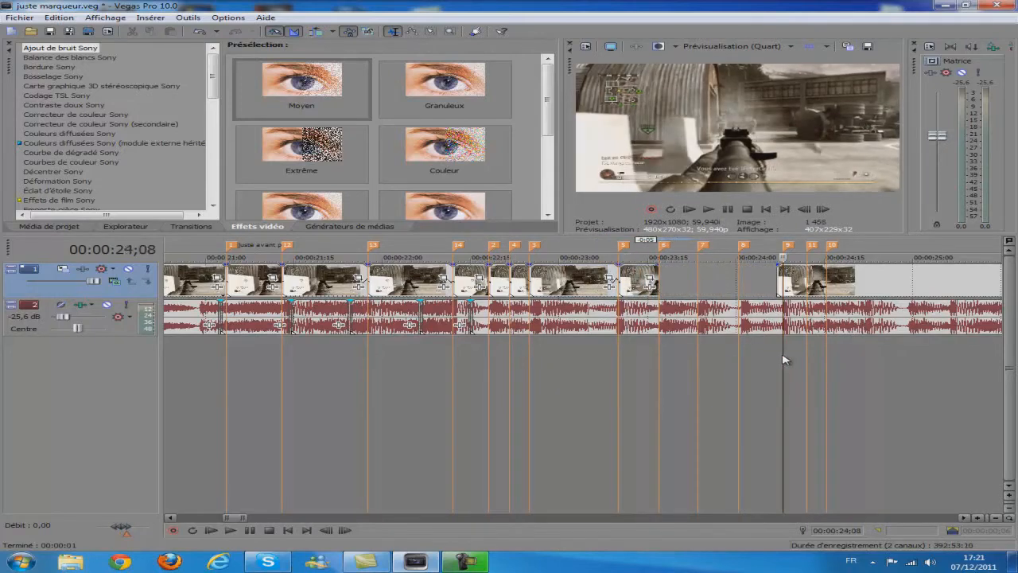
{"action": "left_click", "coordinate": [777, 342]}
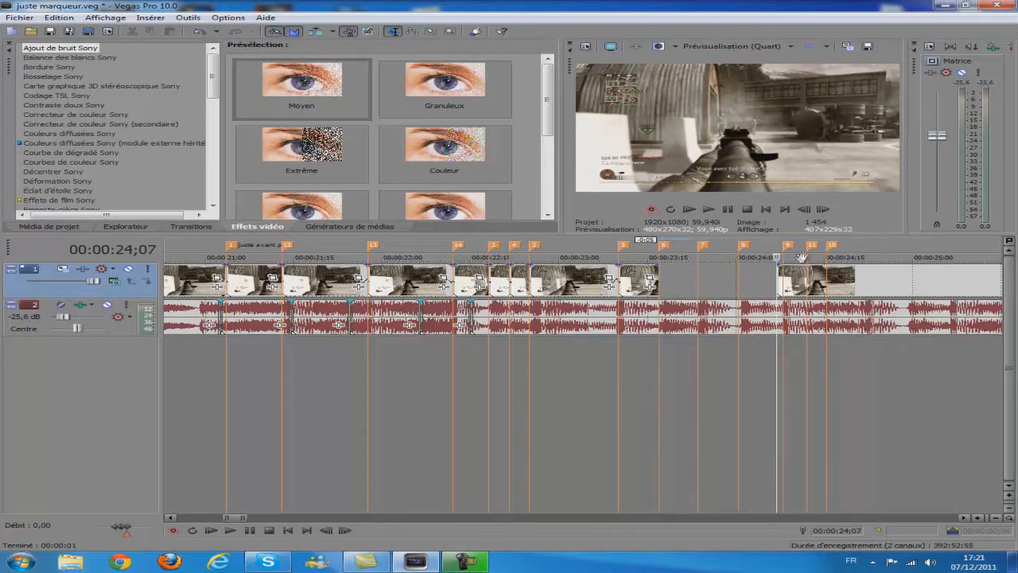
{"action": "left_click", "coordinate": [824, 210]}
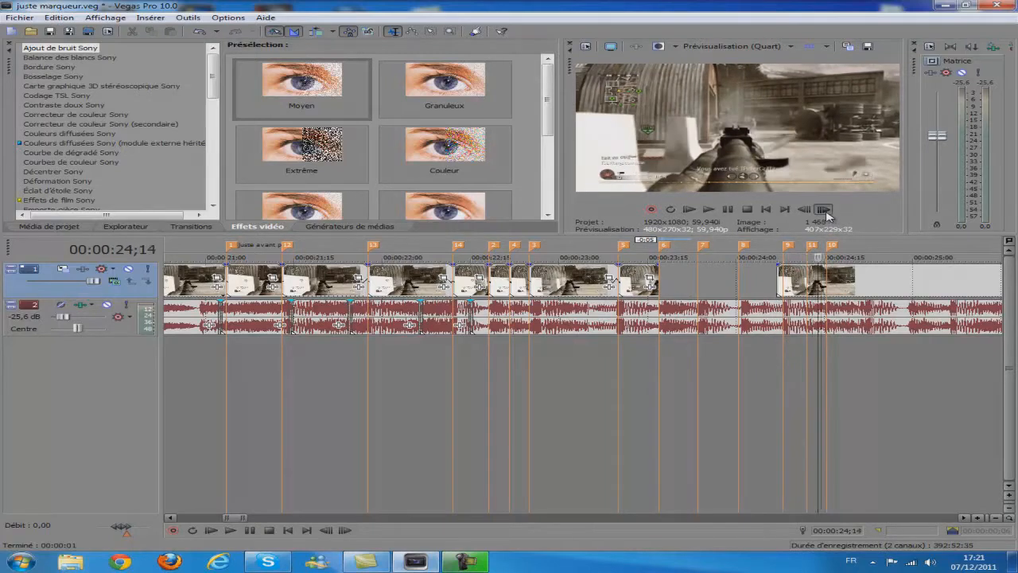
{"action": "left_click", "coordinate": [824, 210]}
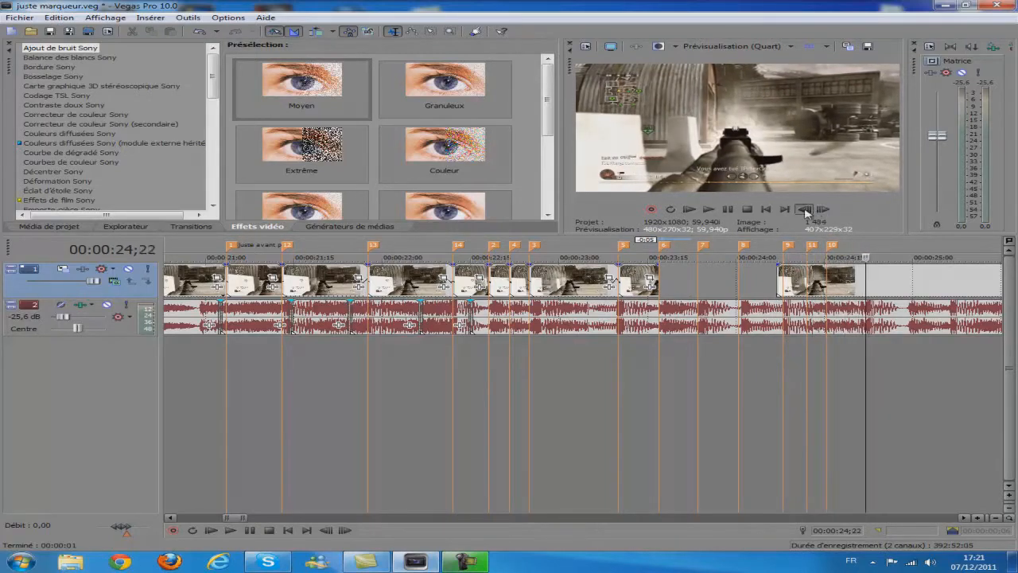
{"action": "left_click", "coordinate": [805, 210]}
{"action": "key", "text": "s"}
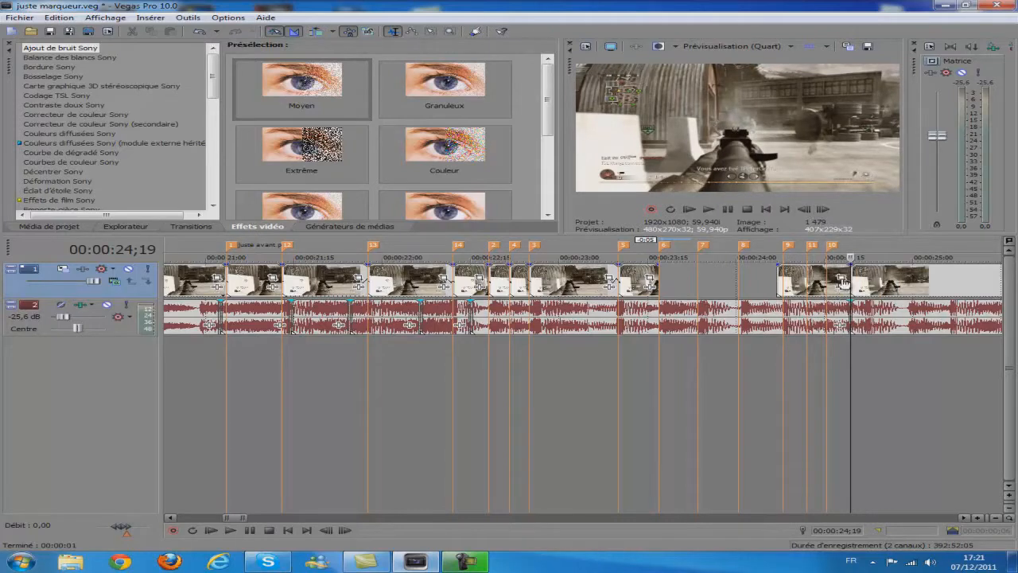
{"action": "mouse_move", "coordinate": [815, 278]}
{"action": "left_mouse_down"}
{"action": "mouse_move", "coordinate": [692, 280]}
{"action": "mouse_move", "coordinate": [700, 293]}
{"action": "mouse_move", "coordinate": [730, 283]}
{"action": "mouse_move", "coordinate": [698, 277]}
{"action": "left_mouse_up"}
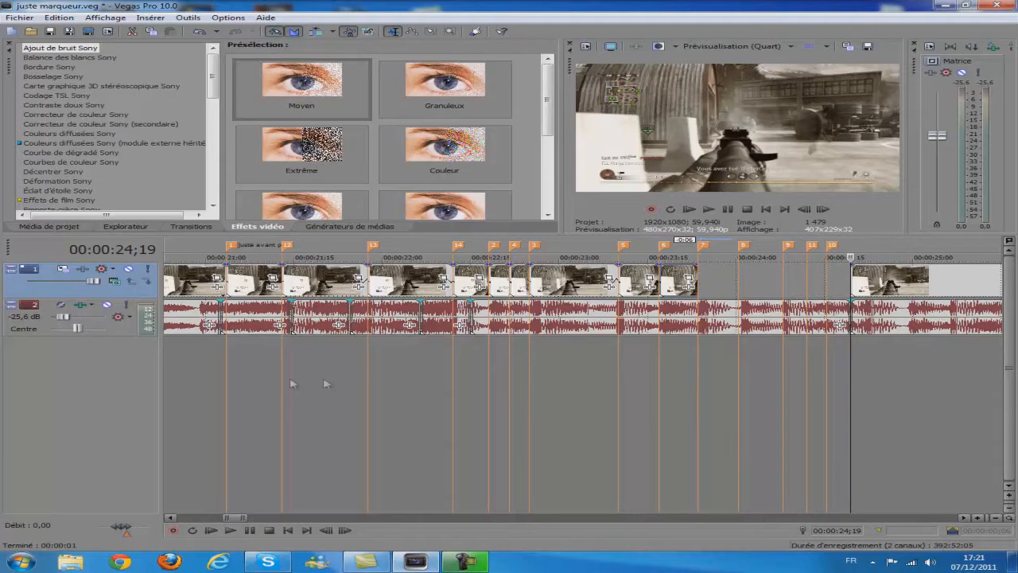
- Play back the edited sequence from 00:00:20;13 to check the gunshots against the music
{"action": "scroll", "coordinate": [191, 392], "scroll_direction": "down", "scroll_amount": 2}
{"action": "left_click", "coordinate": [202, 398]}
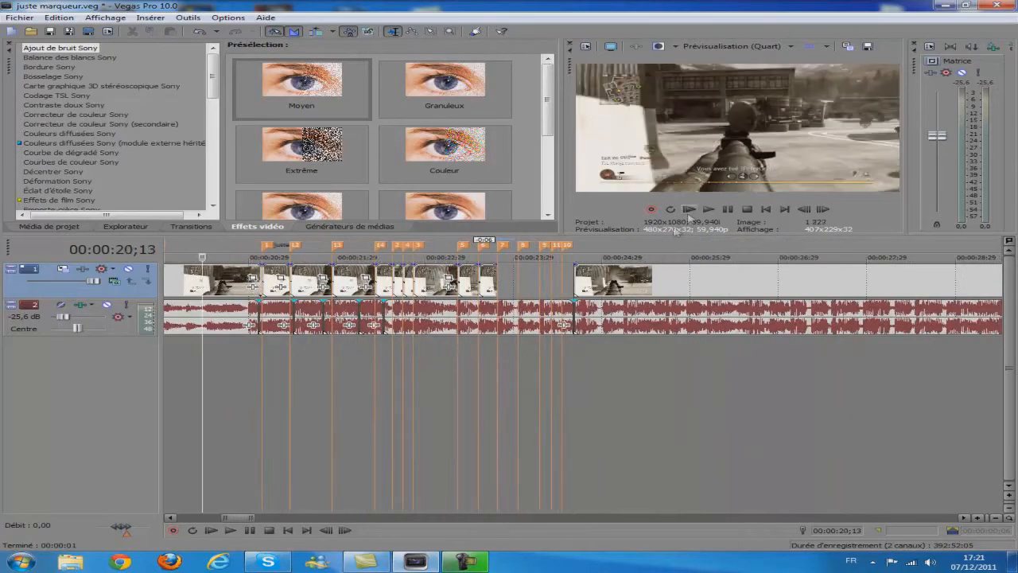
{"action": "left_click", "coordinate": [709, 210]}
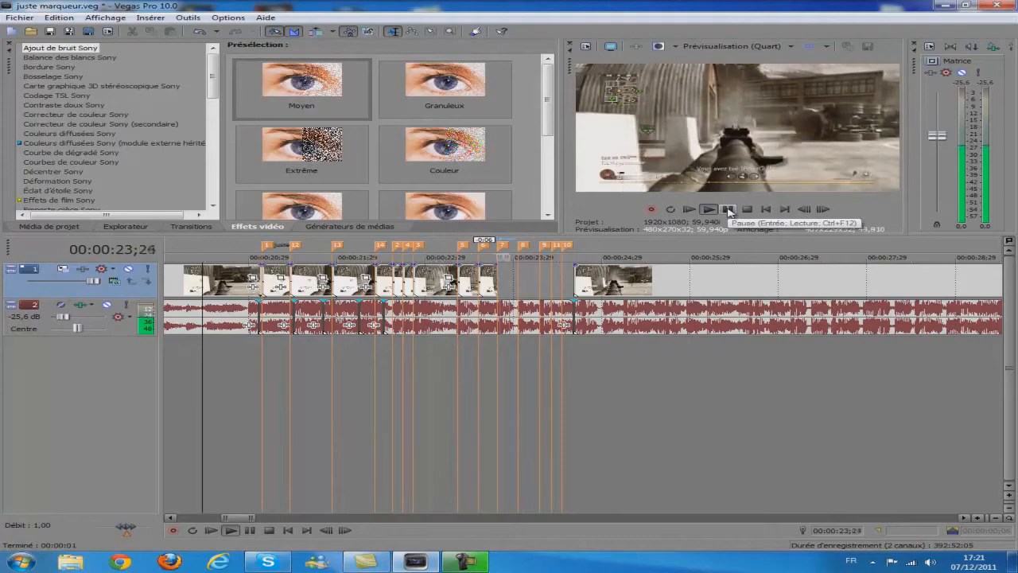
{"action": "left_click", "coordinate": [728, 210]}
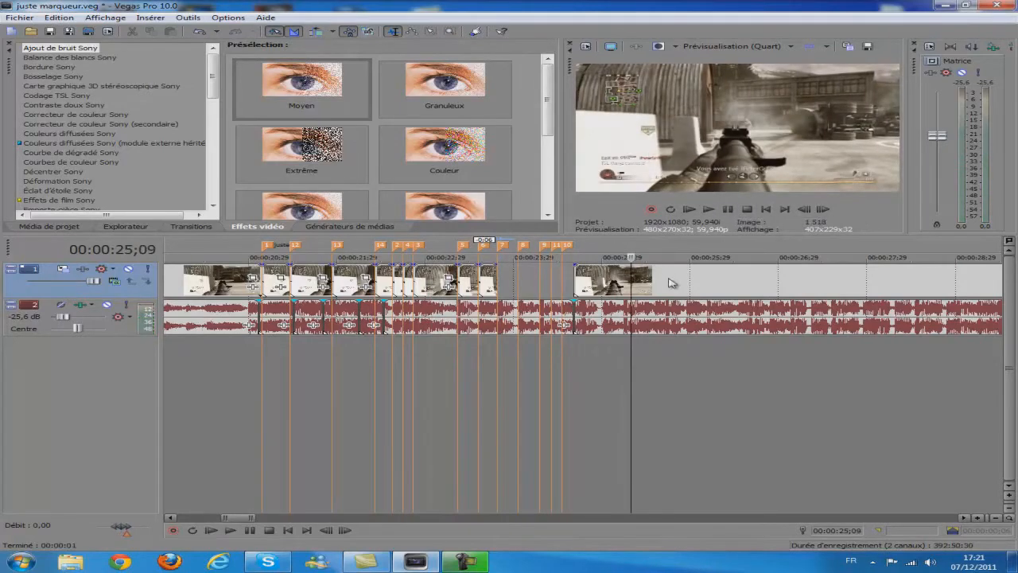
- Move the remaining clip to start at marker 7 and split it at the next gunshot, 00:00:24;06
{"action": "scroll", "coordinate": [528, 322], "scroll_direction": "up", "scroll_amount": 1}
{"action": "scroll", "coordinate": [512, 348], "scroll_direction": "up", "scroll_amount": 1}
{"action": "left_click", "coordinate": [306, 393]}
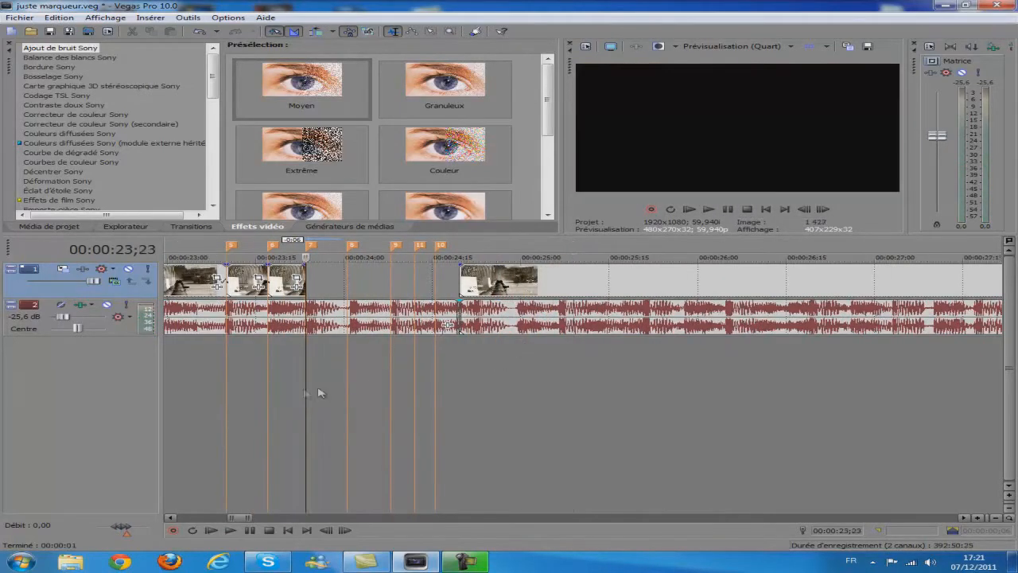
{"action": "left_click", "coordinate": [824, 210]}
{"action": "left_click", "coordinate": [824, 209]}
{"action": "left_click", "coordinate": [827, 211]}
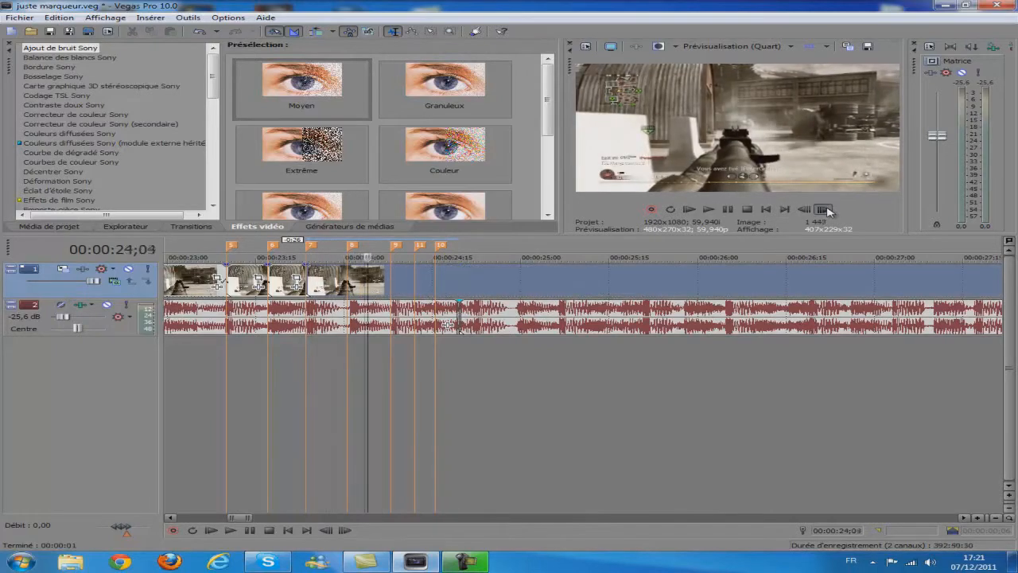
{"action": "left_click", "coordinate": [806, 210]}
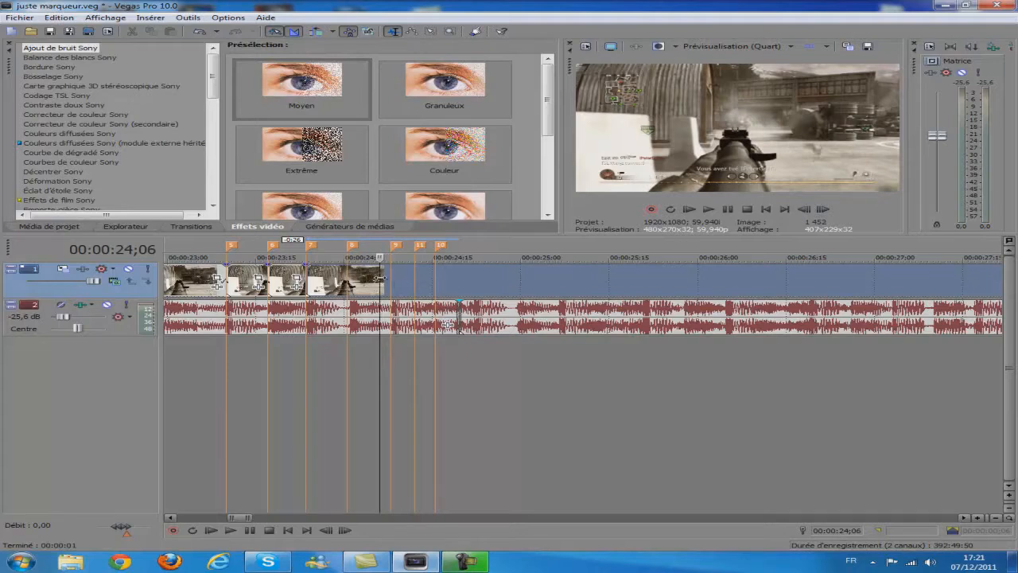
{"action": "left_click_drag", "start_coordinate": [381, 278], "coordinate": [458, 280]}
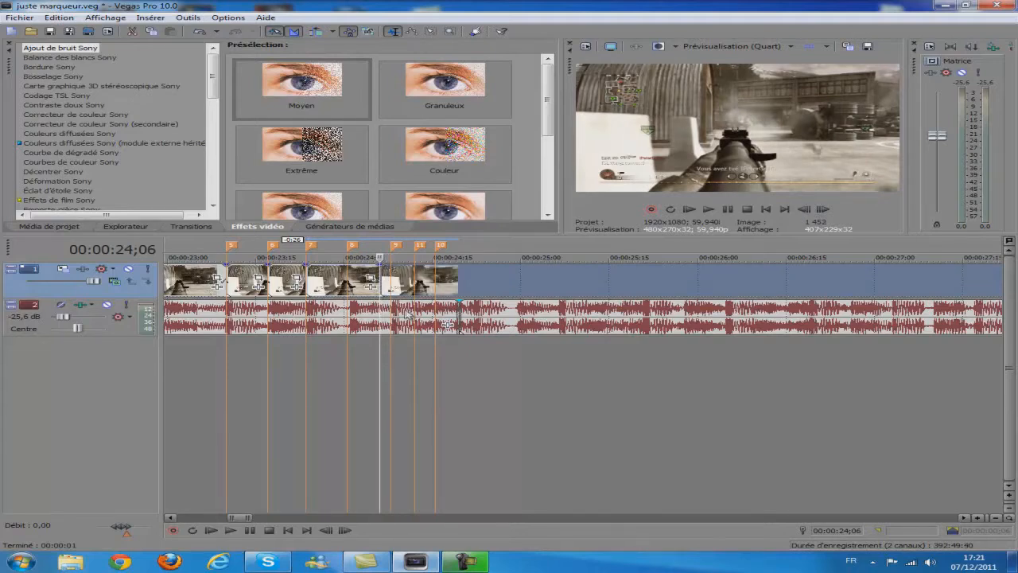
- Advance frame by frame to the following gunshot and split the remaining clip at 00:00:24;17
{"action": "left_click", "coordinate": [824, 211]}
{"action": "left_click", "coordinate": [824, 210]}
{"action": "left_click", "coordinate": [824, 211]}
{"action": "left_click", "coordinate": [806, 210]}
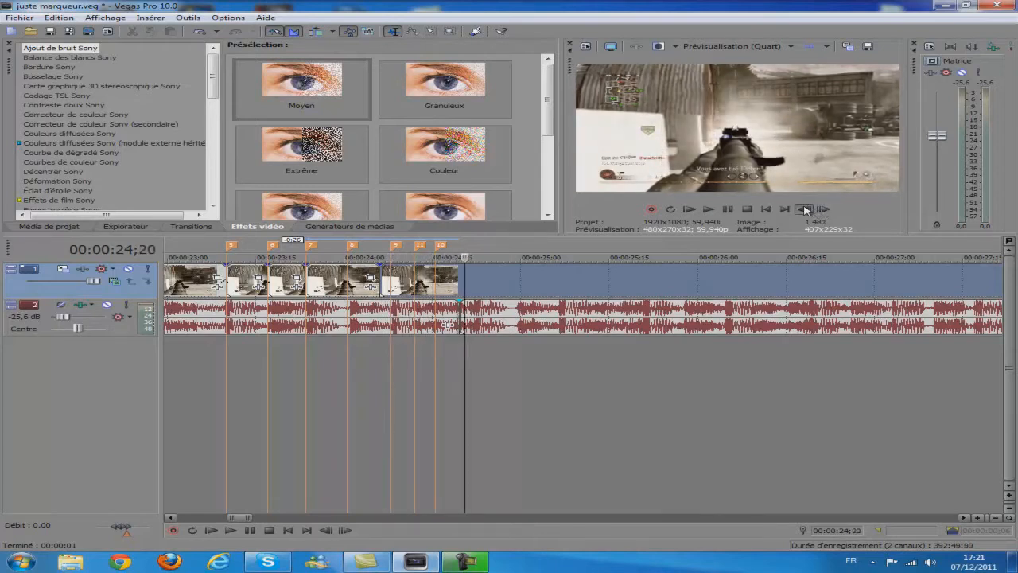
{"action": "left_click", "coordinate": [806, 210]}
{"action": "left_click", "coordinate": [805, 210]}
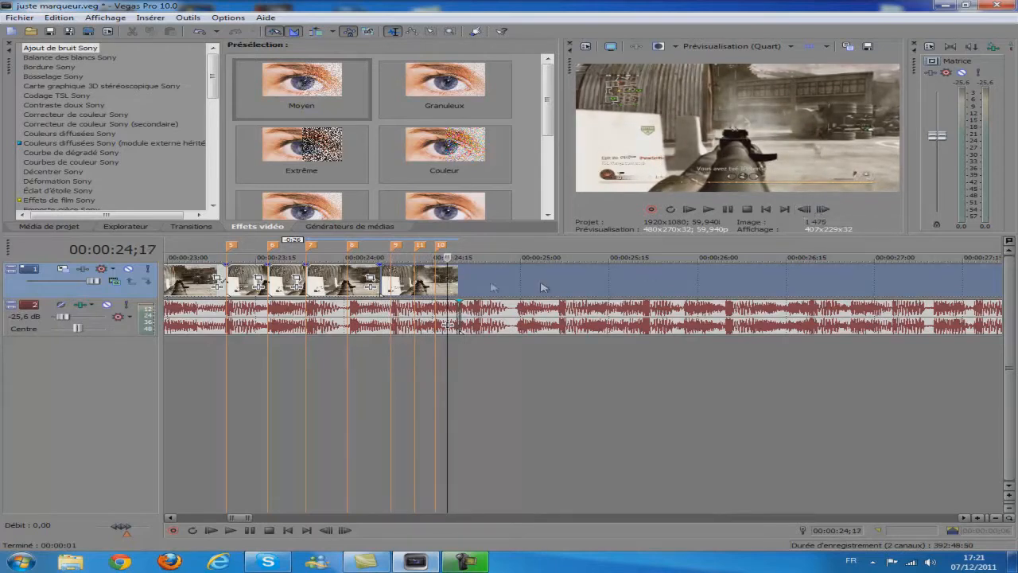
{"action": "key", "text": "ctrl+v"}
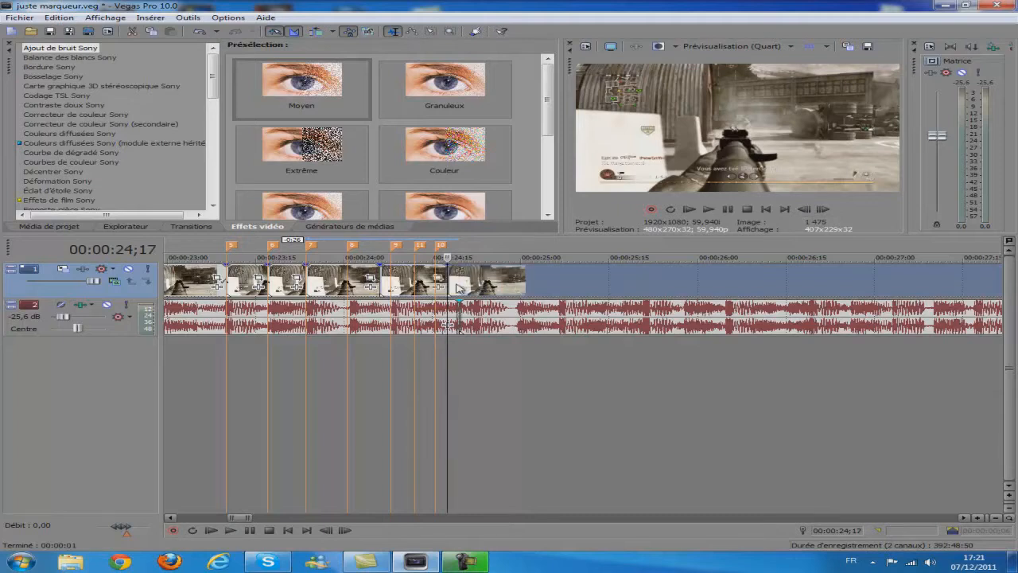
- Locate the next gunshot frame by frame and split the remaining clip at 00:00:24;27
{"action": "left_click", "coordinate": [823, 209]}
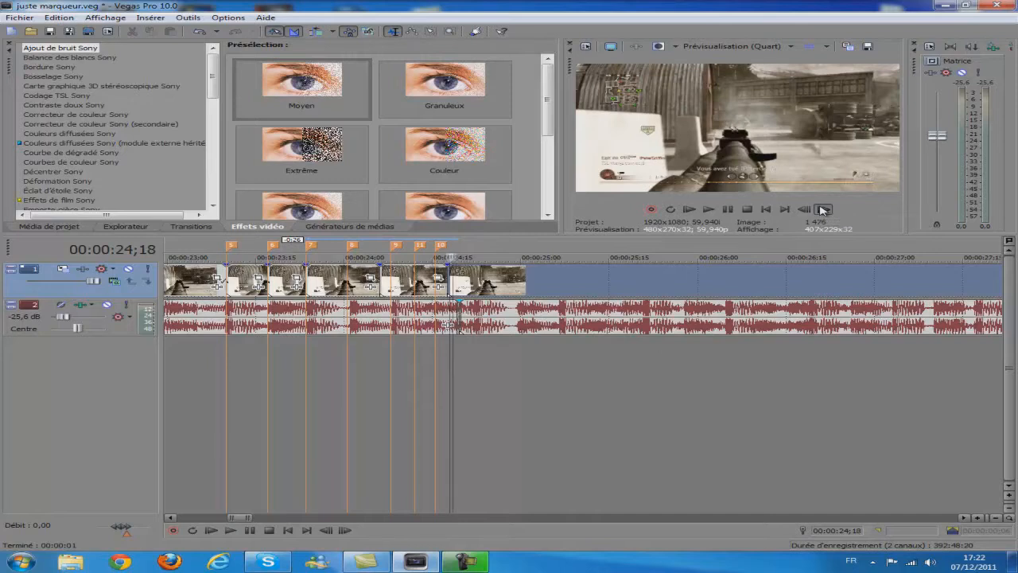
{"action": "left_click", "coordinate": [822, 209]}
{"action": "left_click", "coordinate": [822, 210]}
{"action": "left_click", "coordinate": [822, 209]}
{"action": "left_click", "coordinate": [823, 210]}
{"action": "left_click", "coordinate": [822, 210]}
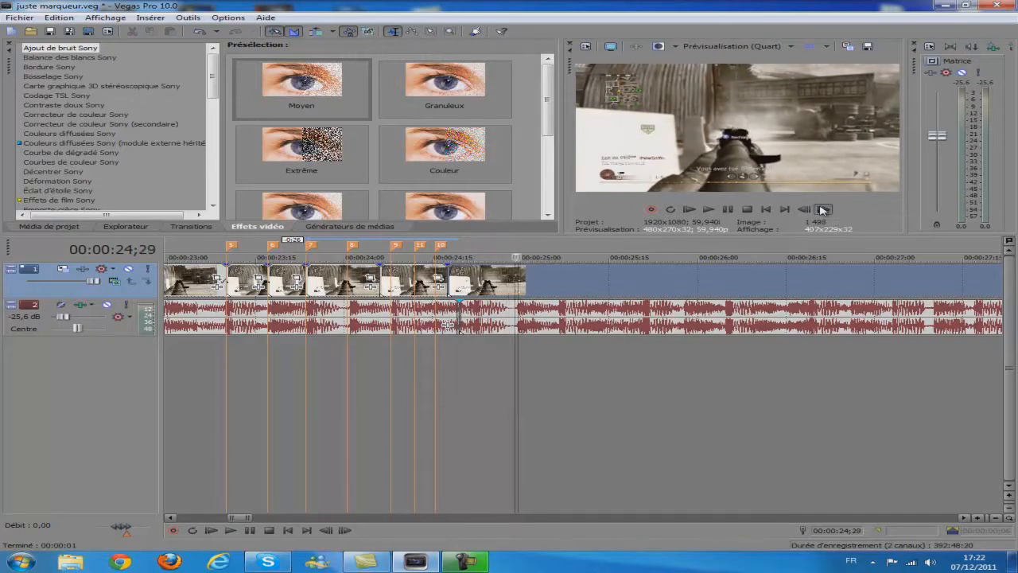
{"action": "left_click", "coordinate": [823, 210]}
{"action": "left_click", "coordinate": [822, 210]}
{"action": "left_click", "coordinate": [806, 210]}
{"action": "left_click", "coordinate": [806, 209]}
{"action": "left_click", "coordinate": [805, 209]}
{"action": "left_click", "coordinate": [805, 209]}
{"action": "left_click", "coordinate": [805, 209]}
{"action": "left_click", "coordinate": [806, 209]}
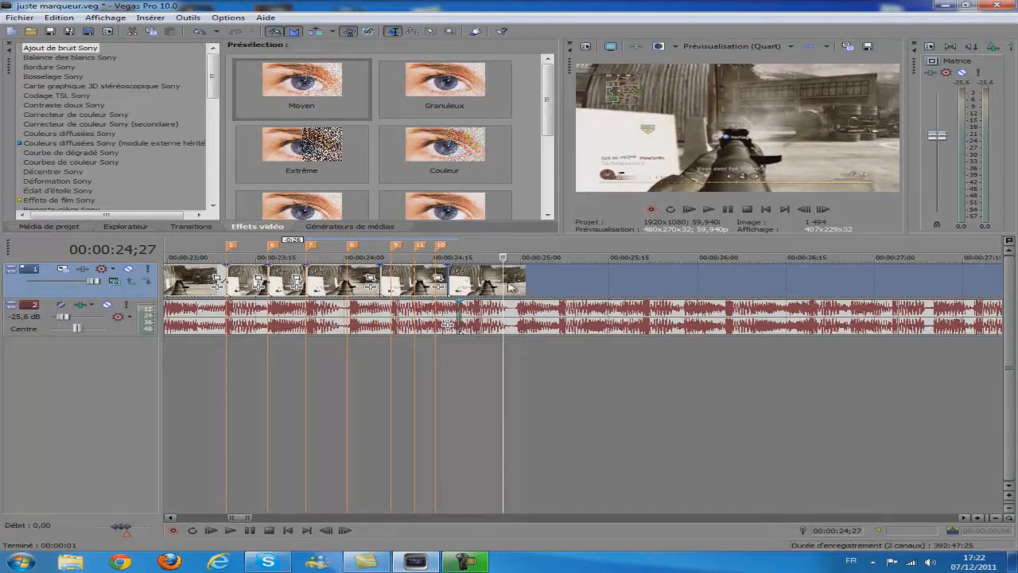
{"action": "key", "text": "ctrl+v"}
- Step through the frames to the next shot and split the remaining clip at 00:00:25;08
{"action": "left_click", "coordinate": [823, 209]}
{"action": "left_click", "coordinate": [822, 209]}
{"action": "left_click", "coordinate": [823, 209]}
{"action": "left_click", "coordinate": [823, 209]}
{"action": "left_click", "coordinate": [823, 211]}
{"action": "left_click", "coordinate": [822, 211]}
{"action": "left_click", "coordinate": [822, 211]}
{"action": "left_click", "coordinate": [822, 211]}
{"action": "left_click", "coordinate": [822, 211]}
{"action": "left_click", "coordinate": [822, 211]}
{"action": "left_click", "coordinate": [823, 211]}
{"action": "left_click", "coordinate": [807, 210]}
{"action": "left_click", "coordinate": [805, 209]}
{"action": "left_click", "coordinate": [805, 209]}
{"action": "left_click", "coordinate": [803, 210]}
{"action": "left_click", "coordinate": [804, 210]}
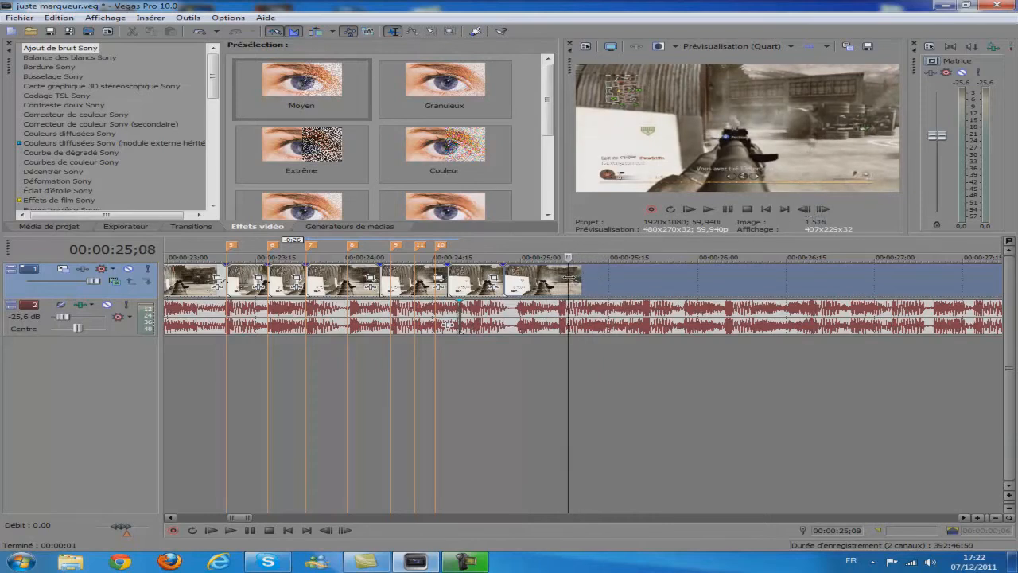
- Step to the next two gunshots and split the remaining clip at 00:00:25;19 and 00:00:26;00
{"action": "left_click", "coordinate": [823, 209]}
{"action": "left_click", "coordinate": [822, 210]}
{"action": "left_click", "coordinate": [823, 209]}
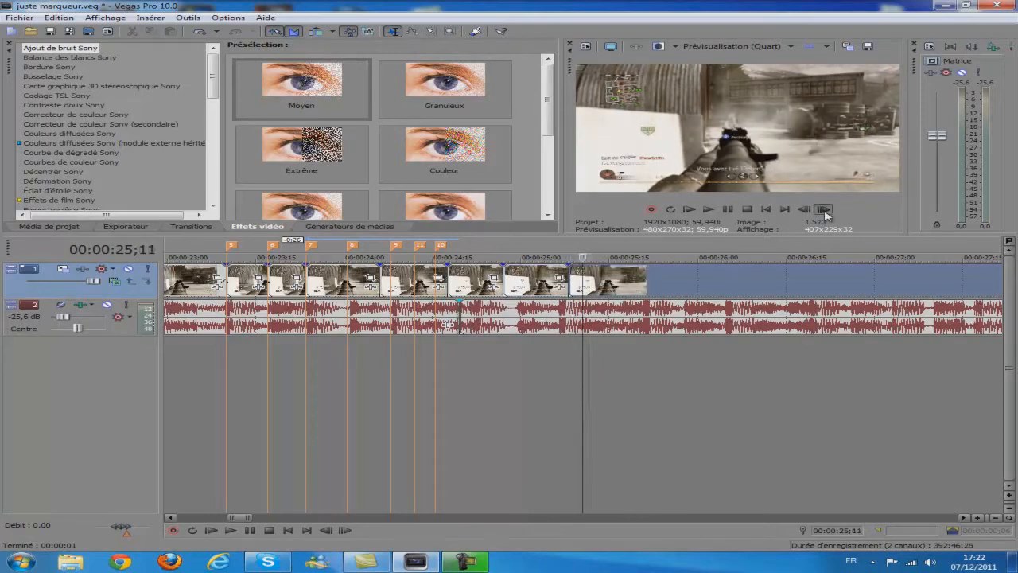
{"action": "left_click", "coordinate": [822, 209]}
{"action": "left_click", "coordinate": [823, 209]}
{"action": "left_click", "coordinate": [822, 209]}
{"action": "left_click", "coordinate": [824, 210]}
{"action": "left_click", "coordinate": [825, 210]}
{"action": "left_click", "coordinate": [824, 210]}
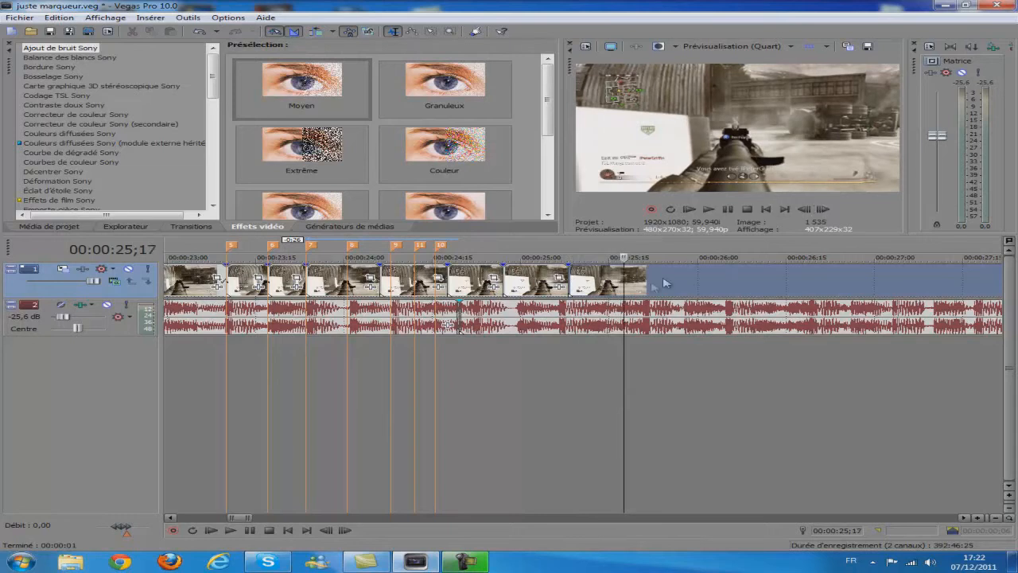
{"action": "left_click", "coordinate": [823, 209]}
{"action": "left_click", "coordinate": [822, 210]}
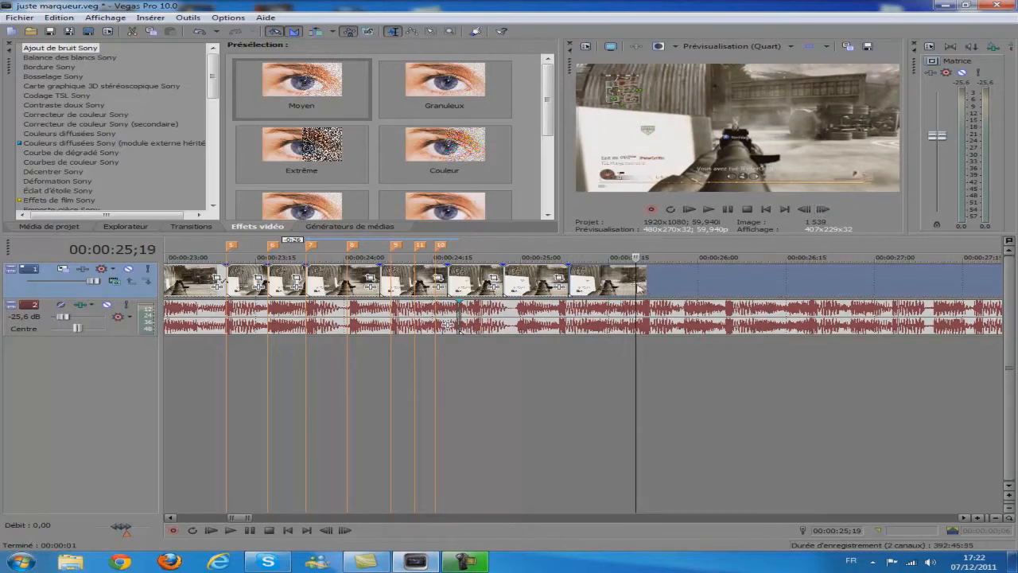
{"action": "left_click_drag", "start_coordinate": [645, 279], "coordinate": [707, 272]}
{"action": "left_click", "coordinate": [824, 213]}
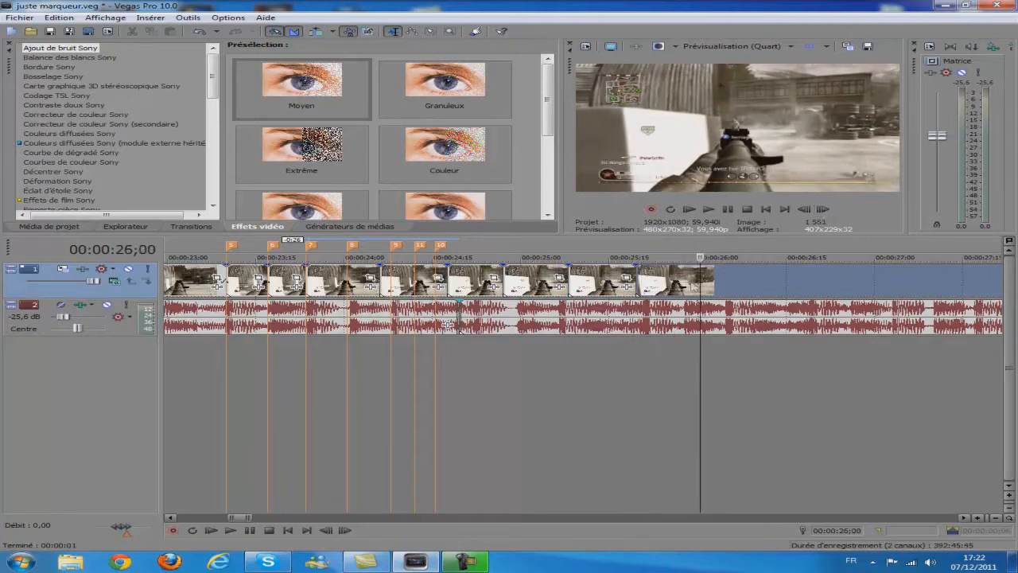
{"action": "left_click_drag", "start_coordinate": [700, 282], "coordinate": [778, 280]}
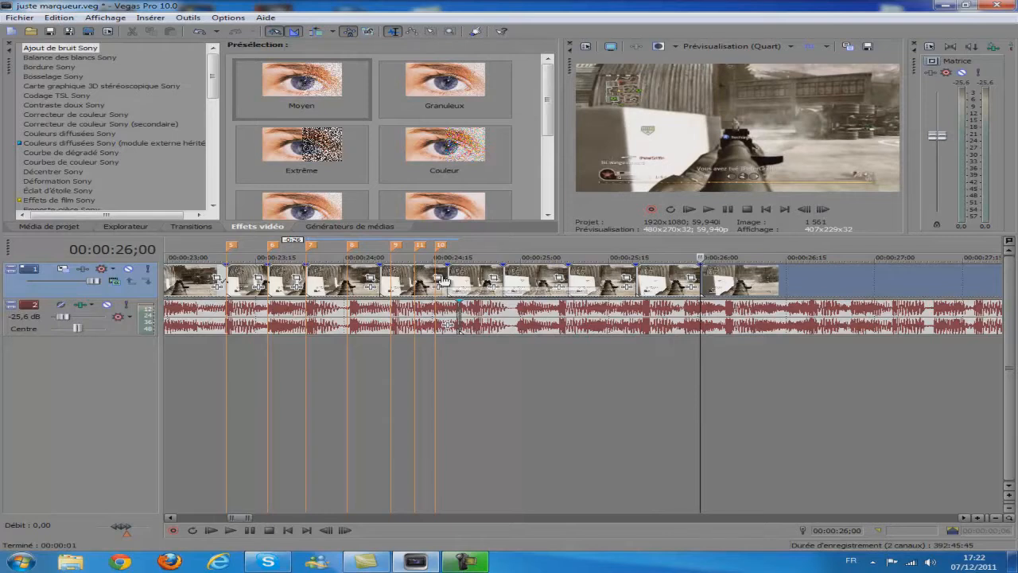
- Fit the four segments from marker 7 onward to markers 8, 9, 11 and 10, and move the following clips to close the gap after marker 10
{"action": "left_click_drag", "start_coordinate": [445, 277], "coordinate": [435, 276]}
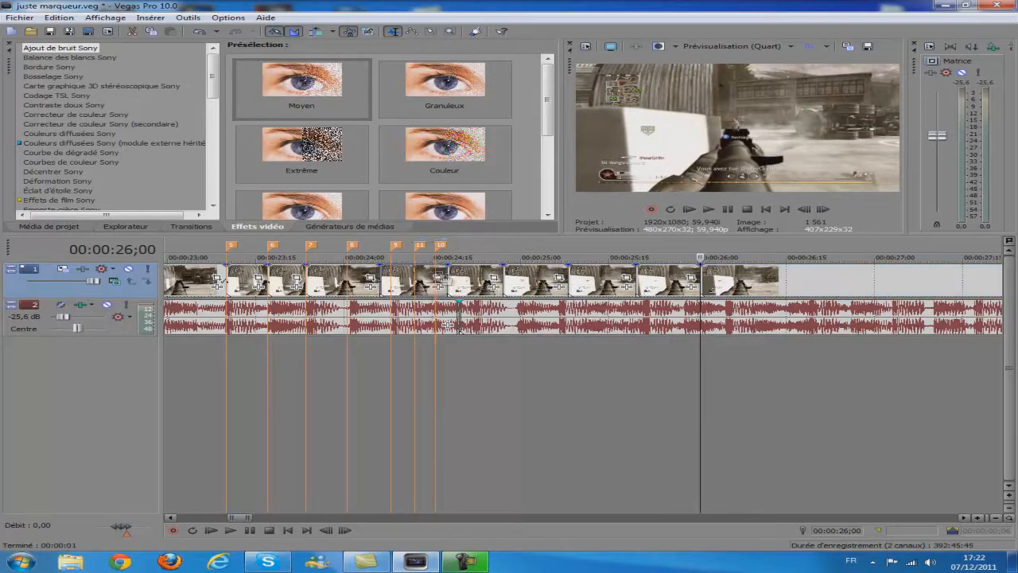
{"action": "mouse_move", "coordinate": [374, 273]}
{"action": "left_mouse_down"}
{"action": "mouse_move", "coordinate": [455, 281]}
{"action": "mouse_move", "coordinate": [421, 280]}
{"action": "mouse_move", "coordinate": [434, 291]}
{"action": "left_mouse_up"}
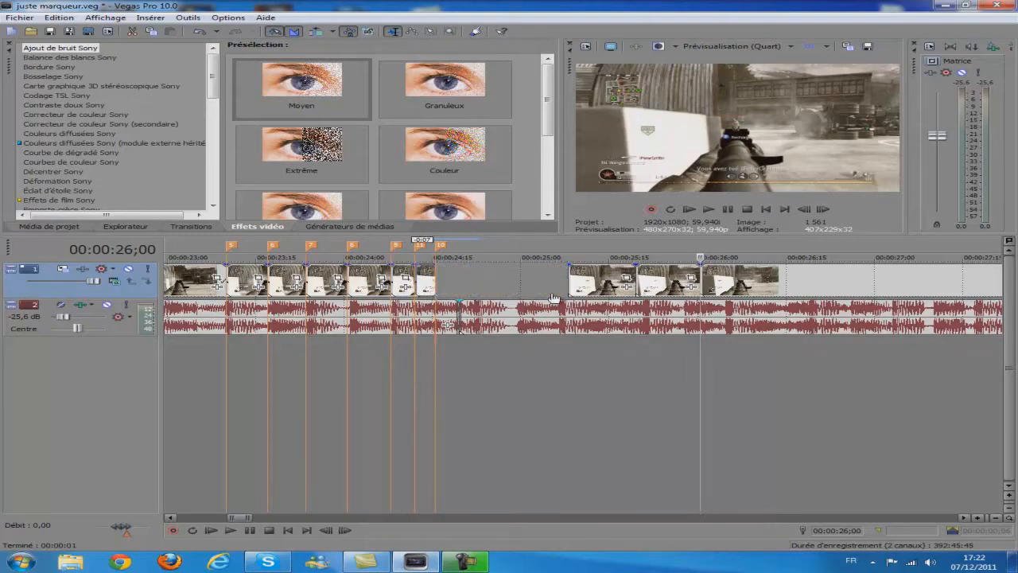
{"action": "scroll", "coordinate": [334, 402], "scroll_direction": "down", "scroll_amount": 1}
{"action": "left_click_drag", "start_coordinate": [500, 291], "coordinate": [414, 288]}
{"action": "mouse_move", "coordinate": [557, 288]}
{"action": "left_mouse_down"}
{"action": "mouse_move", "coordinate": [438, 288]}
{"action": "mouse_move", "coordinate": [469, 289]}
{"action": "left_mouse_up"}
{"action": "left_click_drag", "start_coordinate": [622, 292], "coordinate": [533, 292]}
- Play back the synchronised sequence from just before marker 1 to check the gunshots against the beats
{"action": "scroll", "coordinate": [383, 412], "scroll_direction": "down", "scroll_amount": 1}
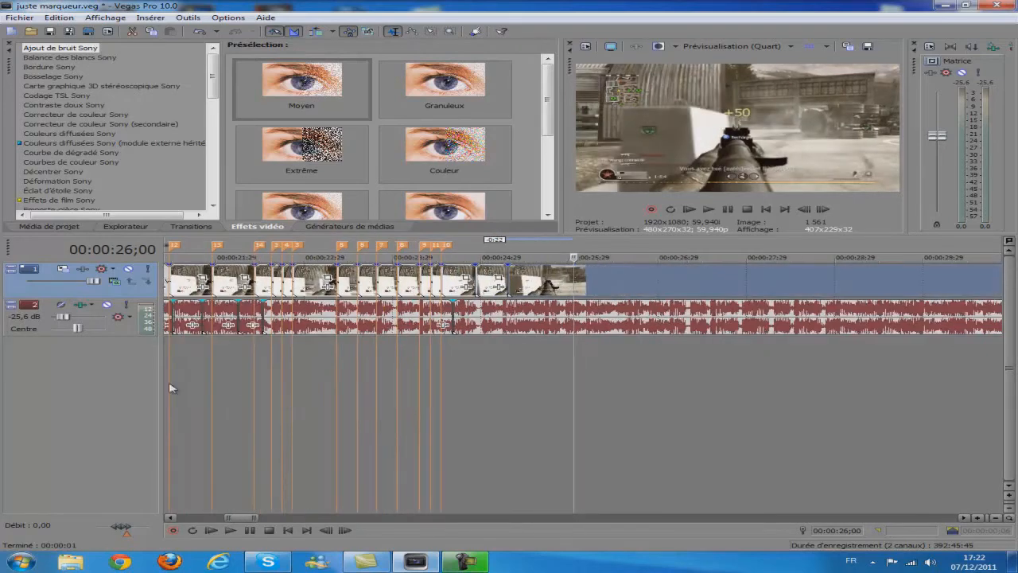
{"action": "scroll", "coordinate": [205, 387], "scroll_direction": "down", "scroll_amount": 1}
{"action": "scroll", "coordinate": [202, 388], "scroll_direction": "down", "scroll_amount": 1}
{"action": "left_click", "coordinate": [353, 397]}
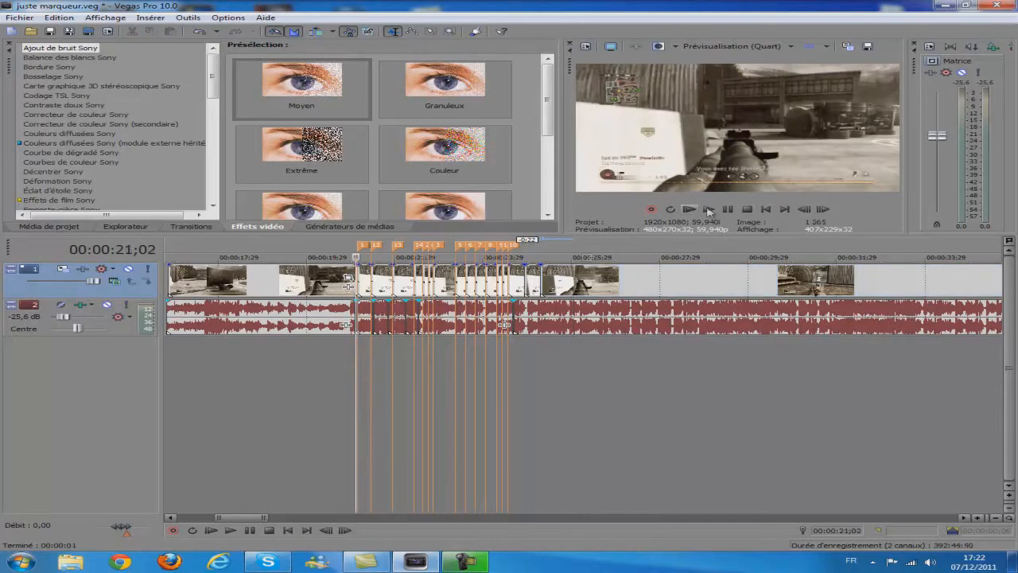
{"action": "left_click", "coordinate": [330, 385]}
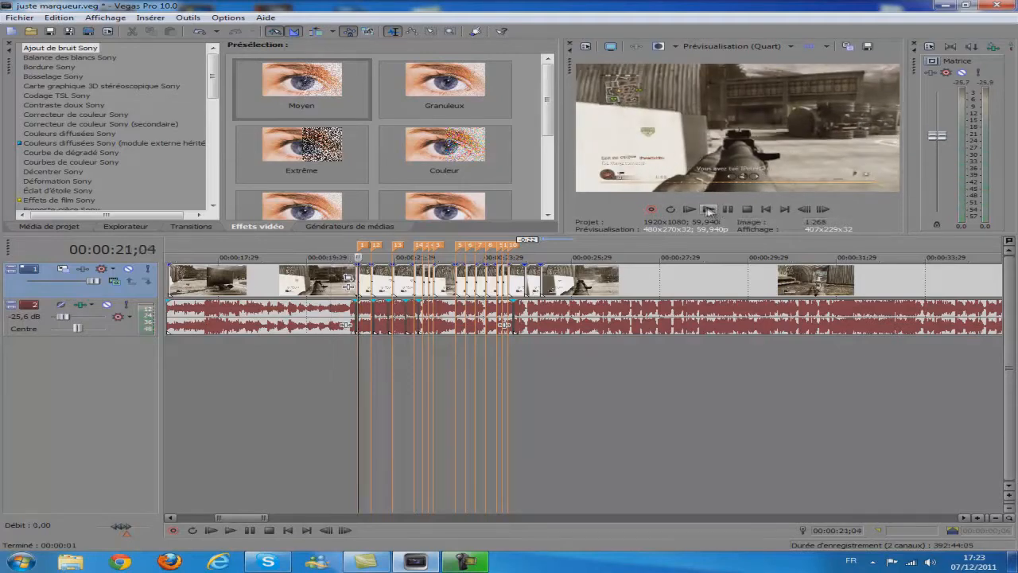
- Play the synchronised sequence two more times, from 00:00:20;25 and from marker 1, to recheck the shots against the beats
{"action": "left_click", "coordinate": [346, 365]}
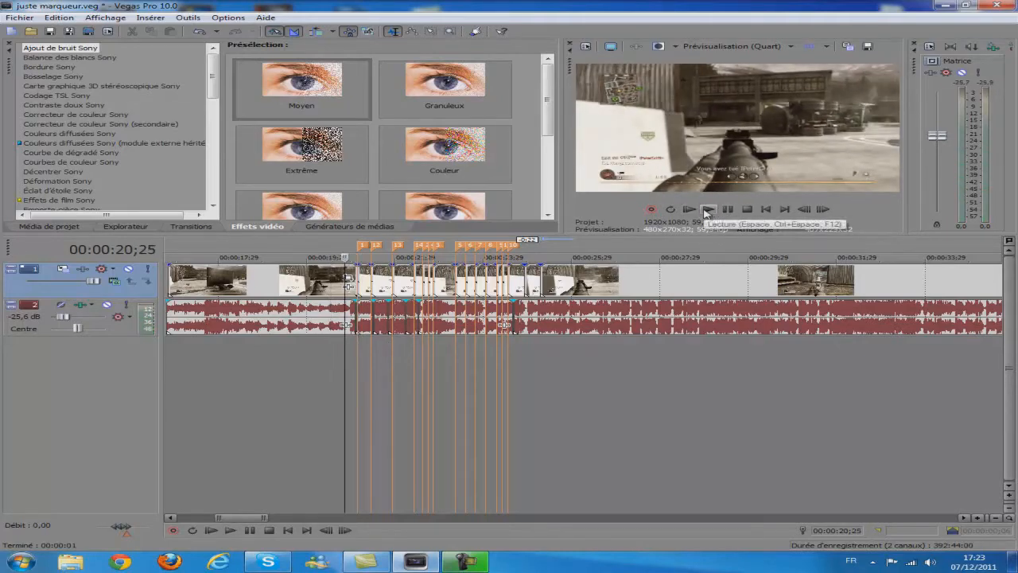
{"action": "left_click", "coordinate": [706, 210]}
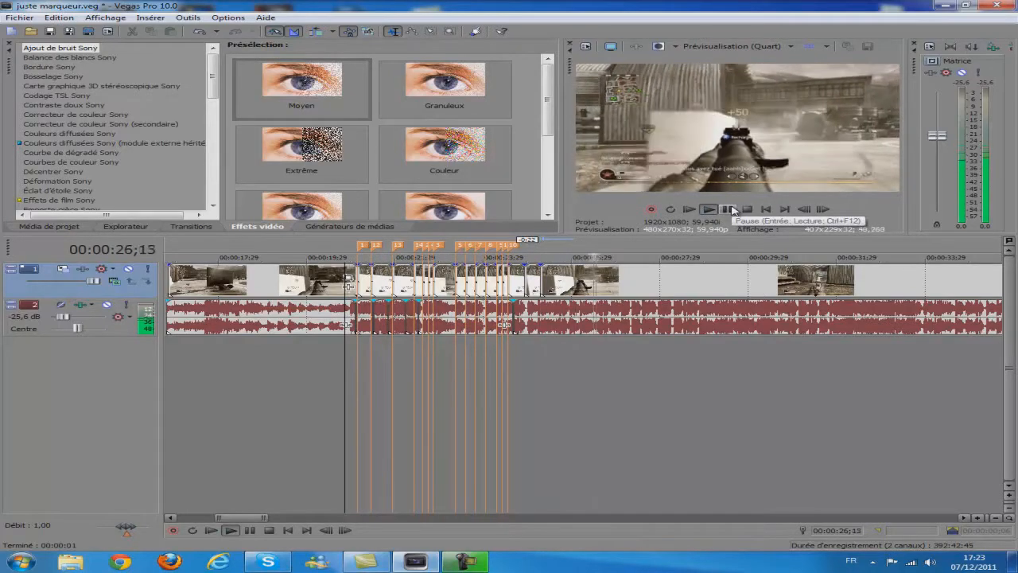
{"action": "left_click", "coordinate": [730, 209]}
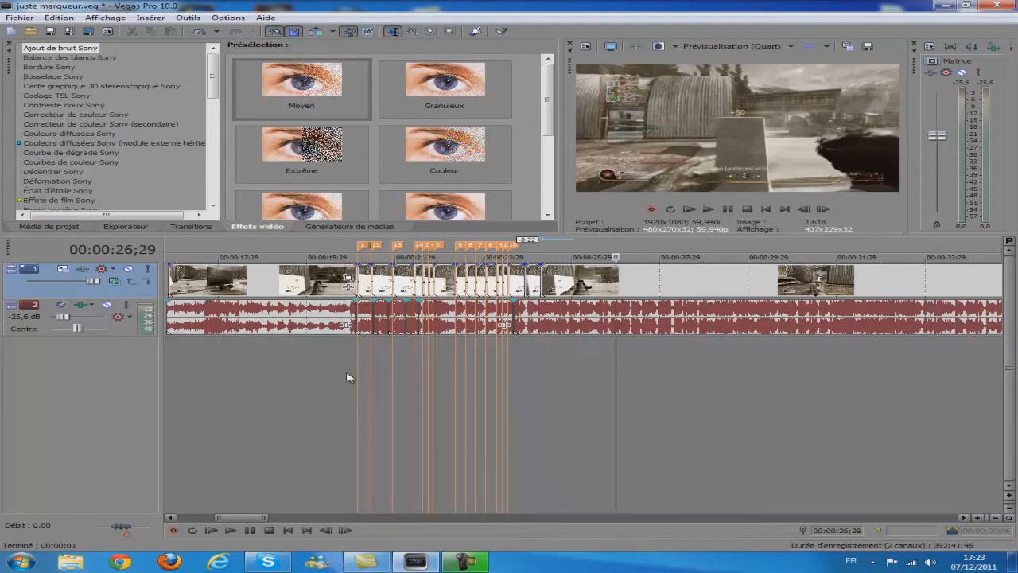
{"action": "left_click", "coordinate": [347, 377]}
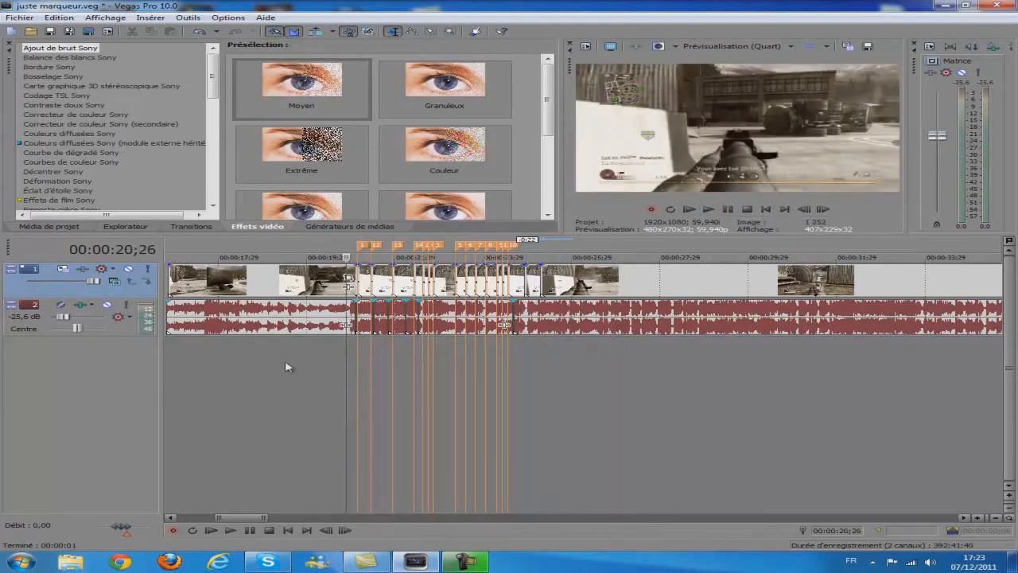
{"action": "left_click", "coordinate": [321, 368]}
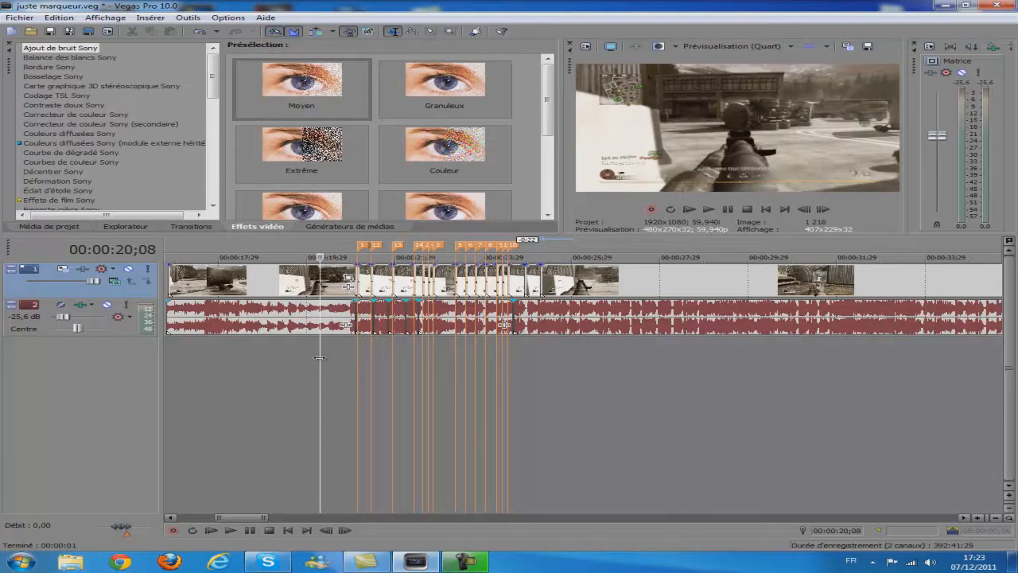
{"action": "left_click", "coordinate": [357, 357]}
{"action": "left_click", "coordinate": [709, 210]}
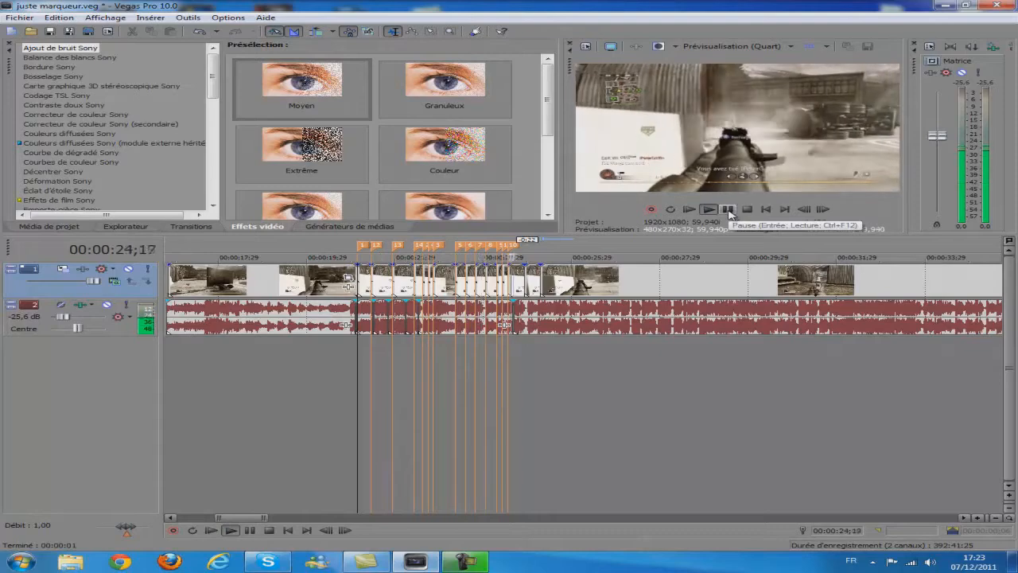
{"action": "left_click", "coordinate": [728, 210]}
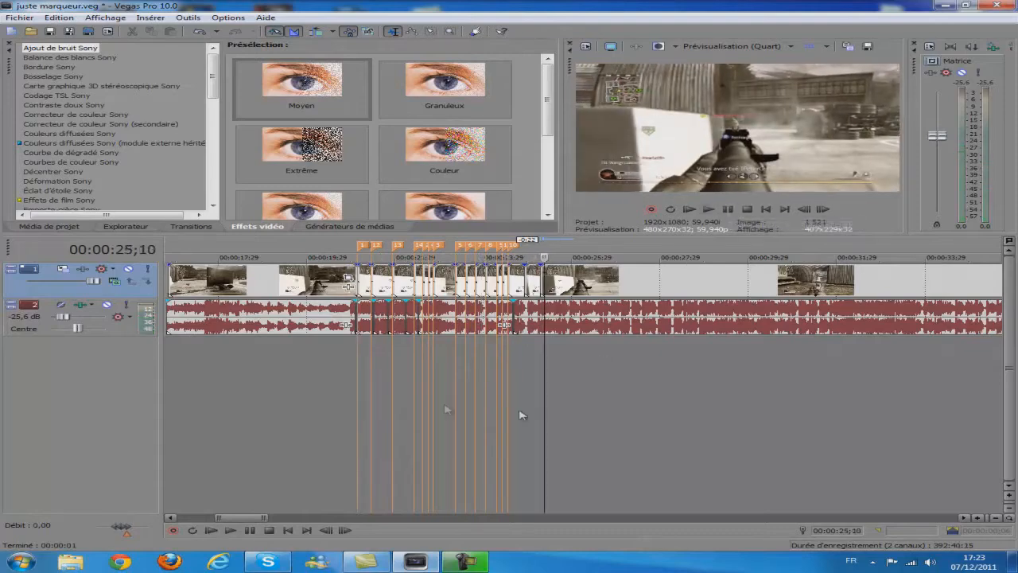
- Select the timeline range from 00:00:20;13 to 00:00:25;25 and render it to the desktop as tuto in Windows Media Video format
{"action": "left_click", "coordinate": [346, 359]}
{"action": "left_click", "coordinate": [314, 360]}
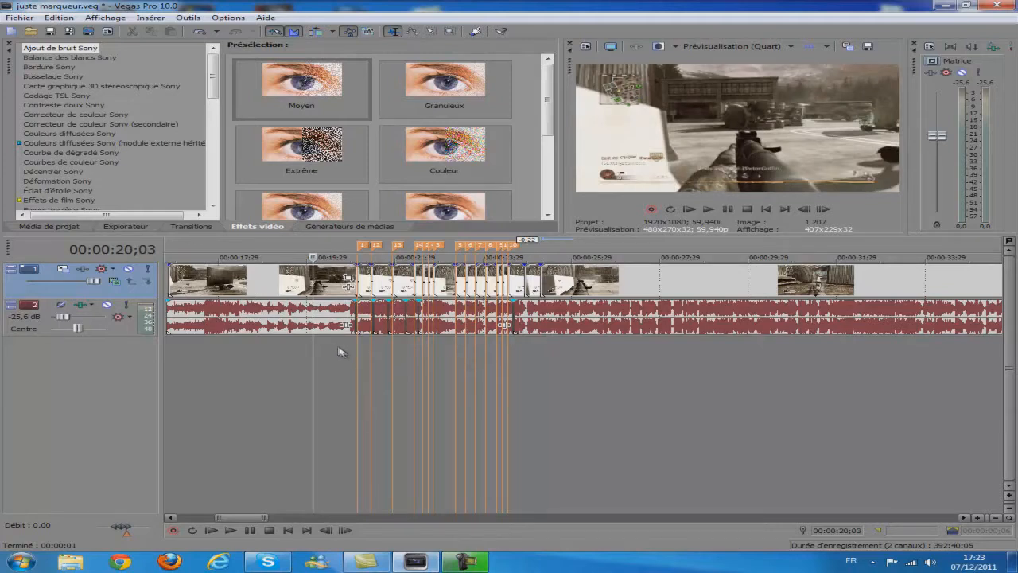
{"action": "left_click_drag", "start_coordinate": [326, 358], "coordinate": [567, 364]}
{"action": "left_click", "coordinate": [16, 17]}
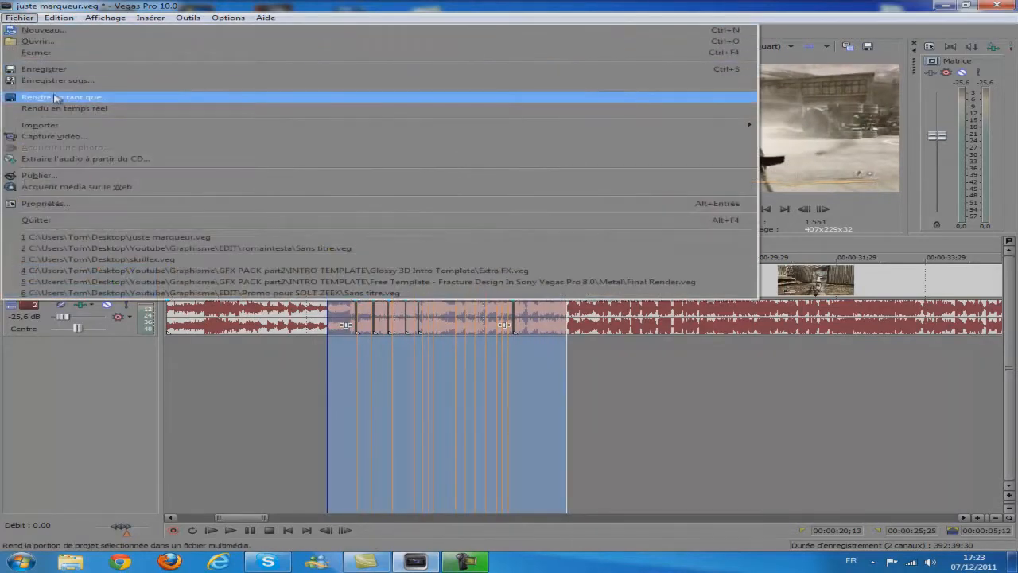
{"action": "left_click", "coordinate": [56, 97]}
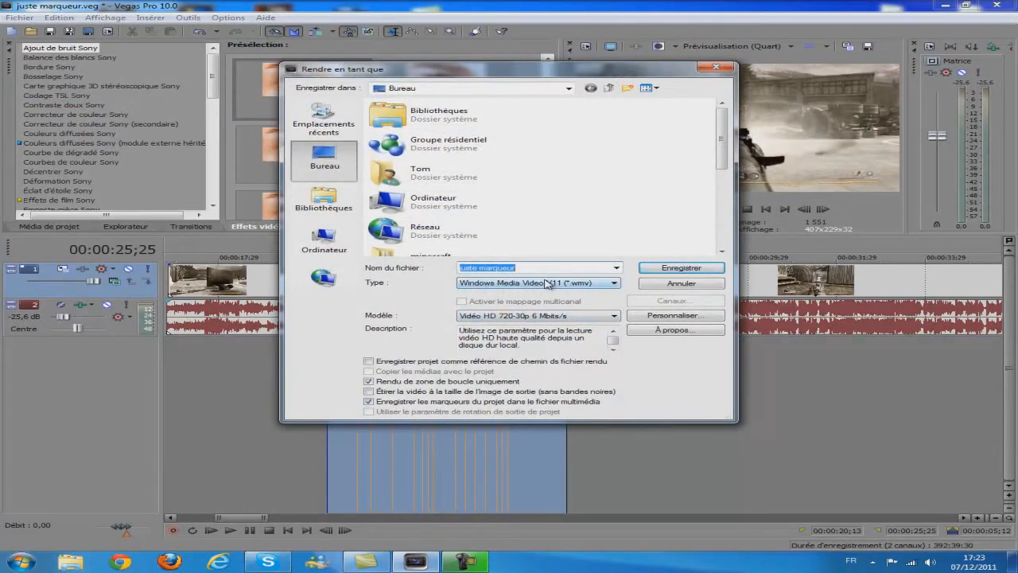
{"action": "type", "text": "tuto"}
{"action": "key", "text": "Return"}
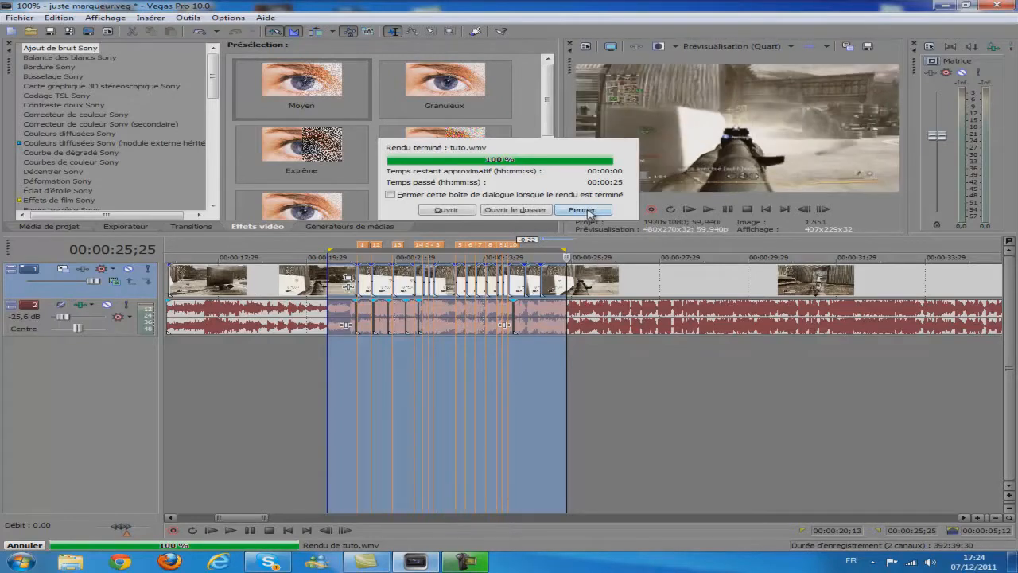
{"action": "left_click", "coordinate": [581, 210]}
- Save the juste marqueur project and close Vegas Pro
{"action": "left_click", "coordinate": [20, 18]}
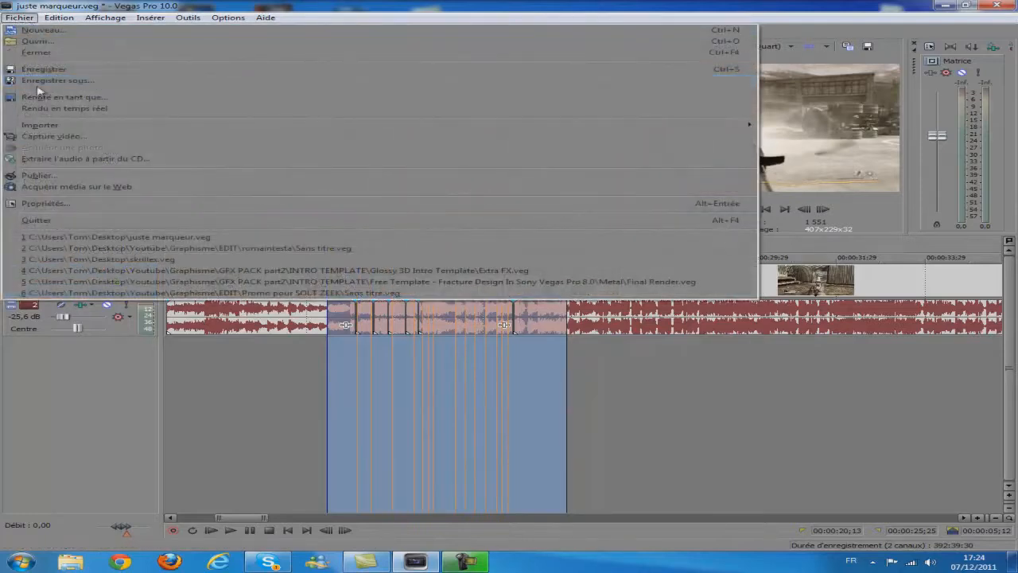
{"action": "left_click", "coordinate": [44, 70]}
{"action": "left_click", "coordinate": [1001, 5]}
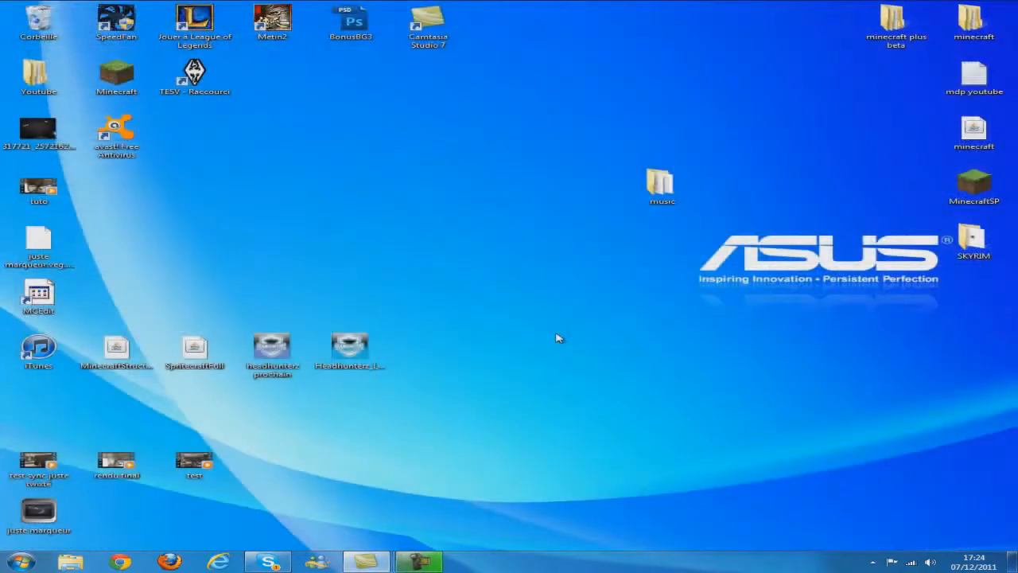
- Restart Vegas Pro and move the rendered tuto video beside the test video on the desktop
{"action": "left_click", "coordinate": [20, 562]}
{"action": "left_click", "coordinate": [70, 300]}
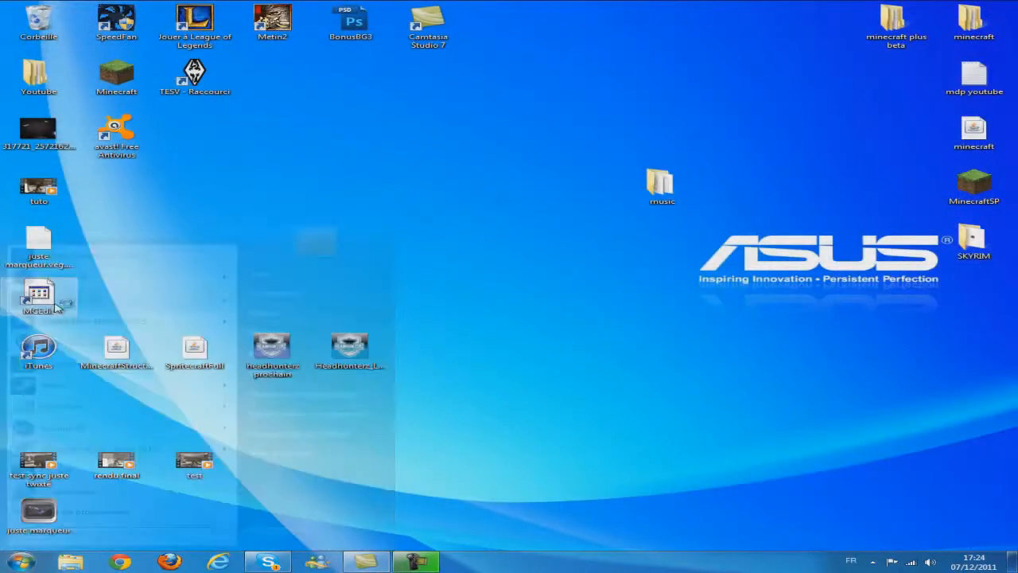
{"action": "left_click_drag", "start_coordinate": [29, 188], "coordinate": [274, 445]}
{"action": "scroll", "coordinate": [204, 409], "scroll_direction": "down", "scroll_amount": 2}
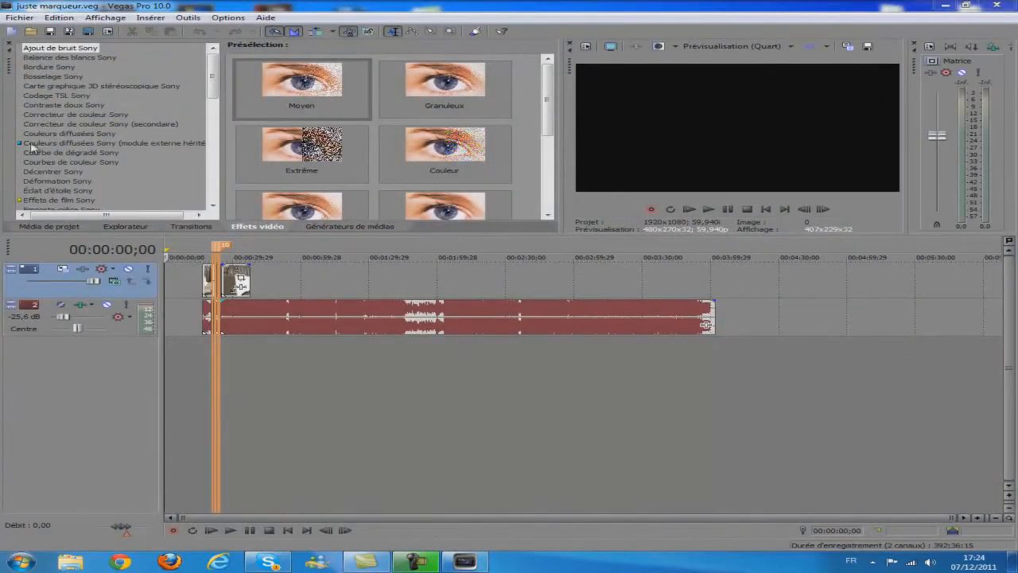
- Create a new project from the HD 1080-60i template with the frame rate set to 59,940 (double NTSC)
{"action": "left_click", "coordinate": [12, 31]}
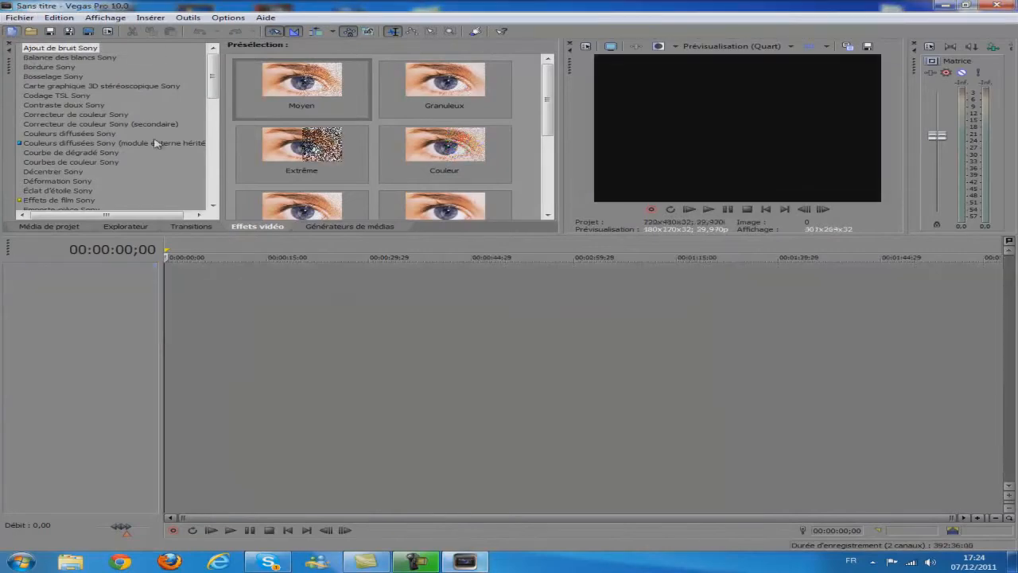
{"action": "left_click", "coordinate": [586, 45]}
{"action": "left_click", "coordinate": [587, 111]}
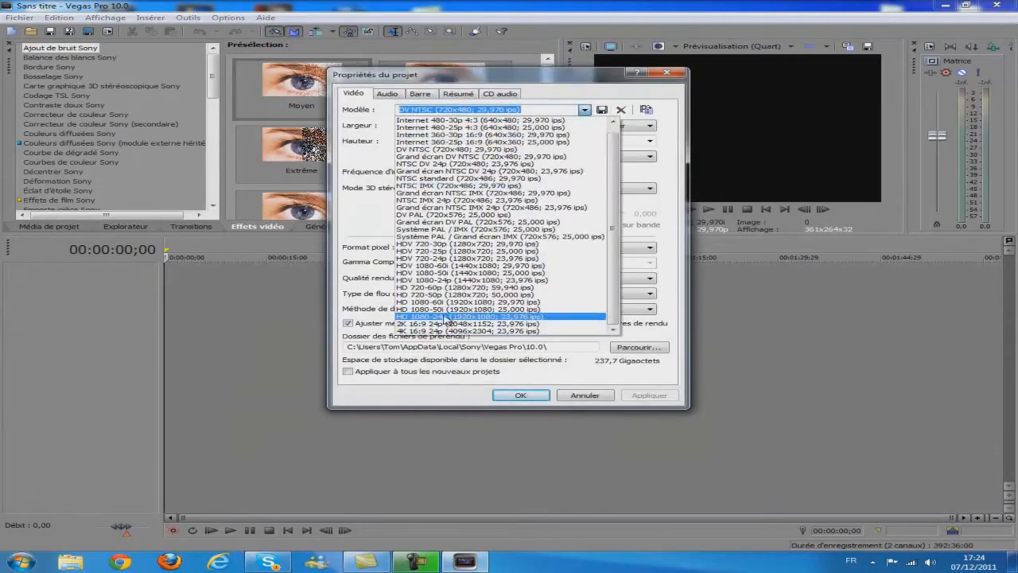
{"action": "left_click", "coordinate": [447, 300]}
{"action": "left_click", "coordinate": [531, 172]}
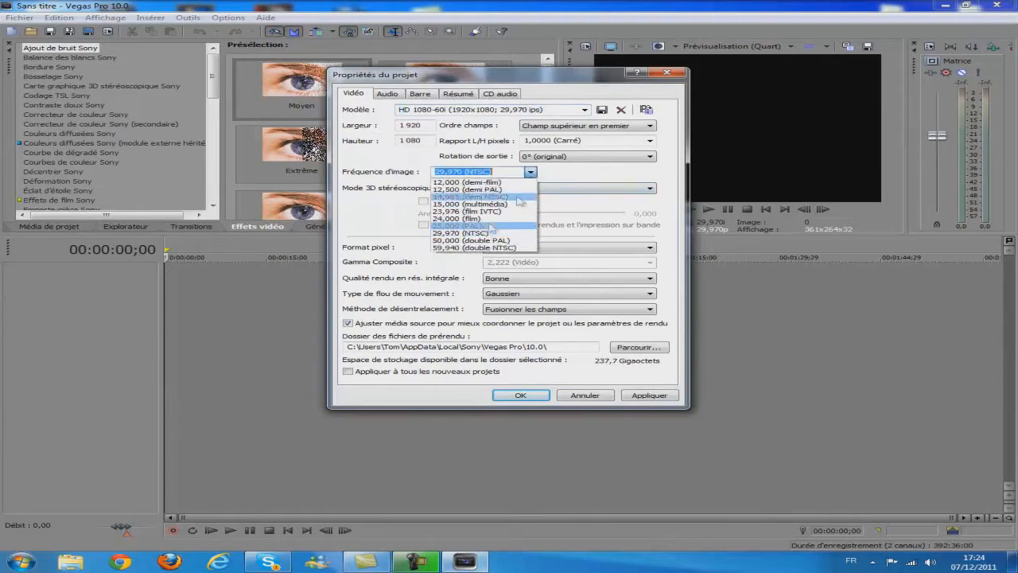
{"action": "left_click", "coordinate": [477, 243]}
{"action": "left_click", "coordinate": [520, 396]}
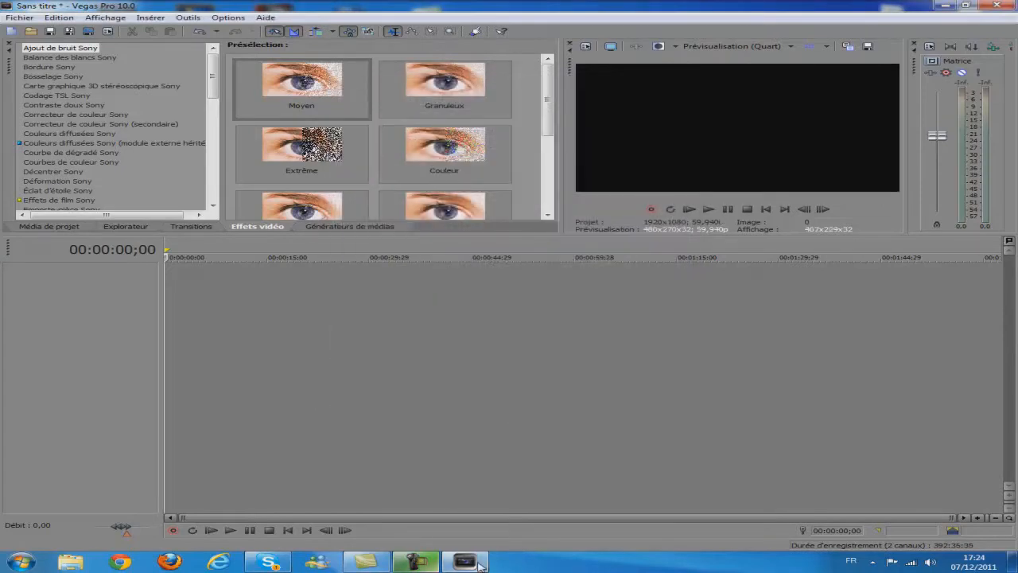
- Import the tuto video from the desktop to the start of the empty timeline
{"action": "left_click", "coordinate": [415, 562]}
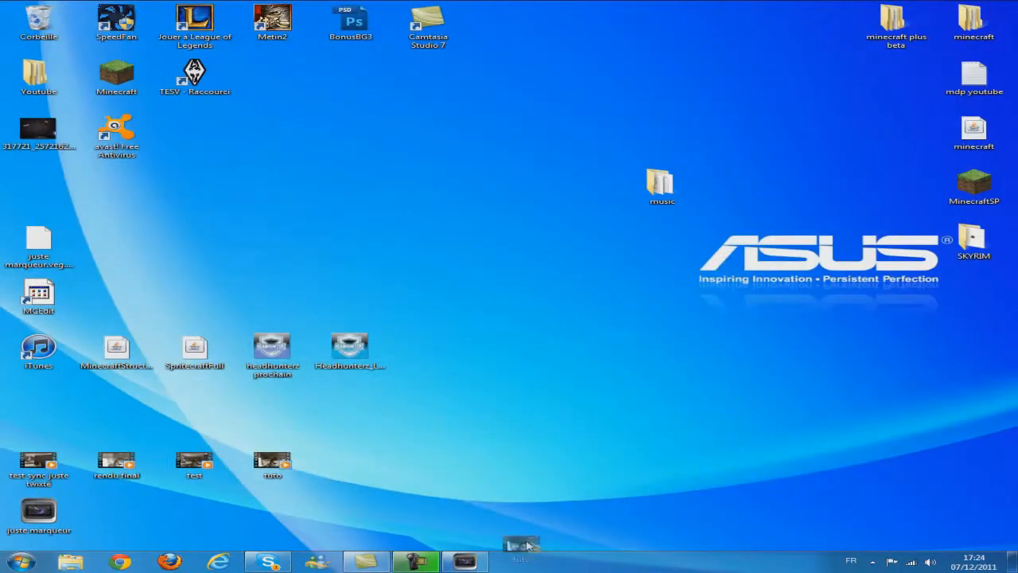
{"action": "left_click", "coordinate": [461, 561]}
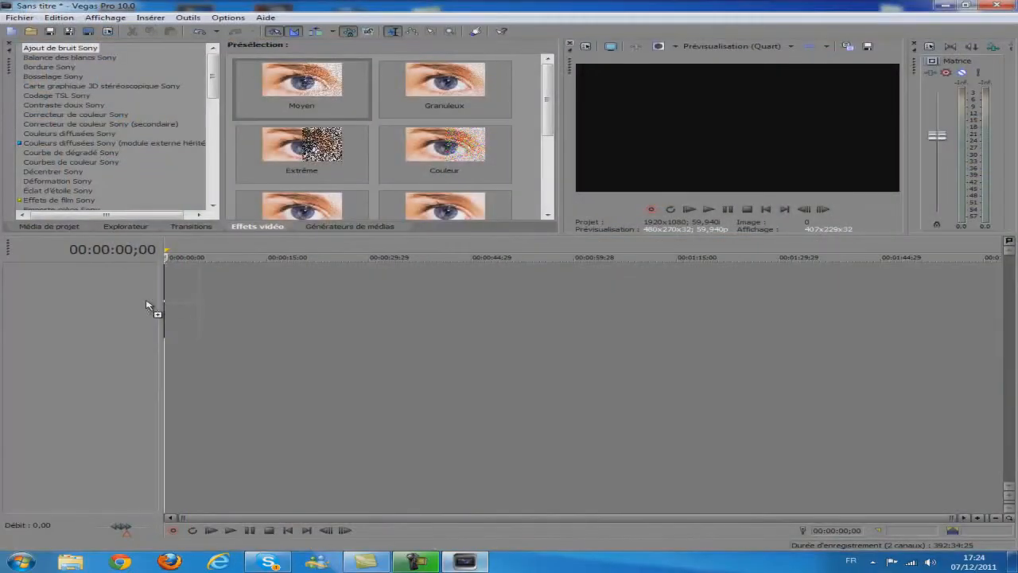
{"action": "left_click_drag", "start_coordinate": [147, 305], "coordinate": [167, 311]}
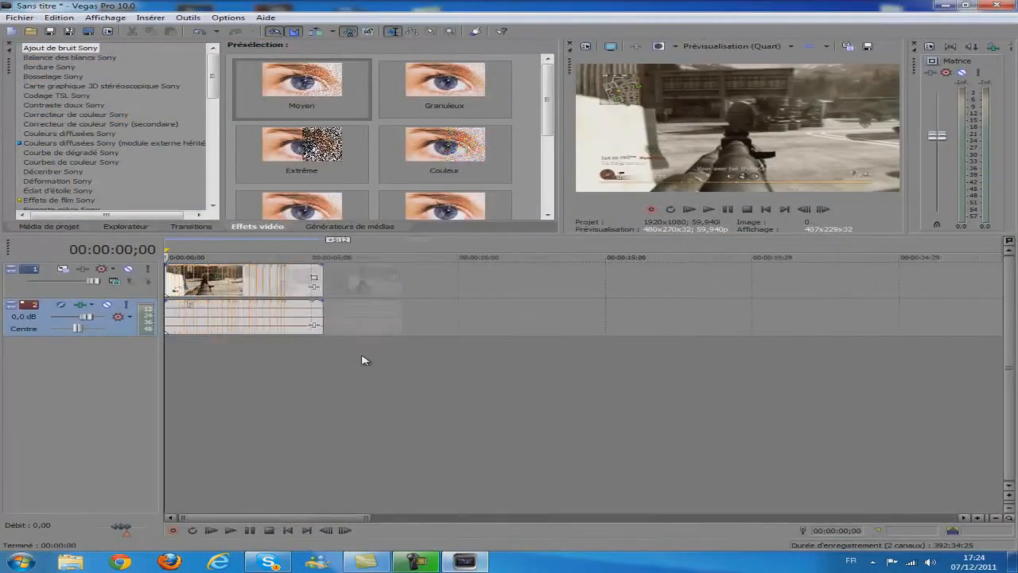
{"action": "scroll", "coordinate": [362, 361], "scroll_direction": "up", "scroll_amount": 6}
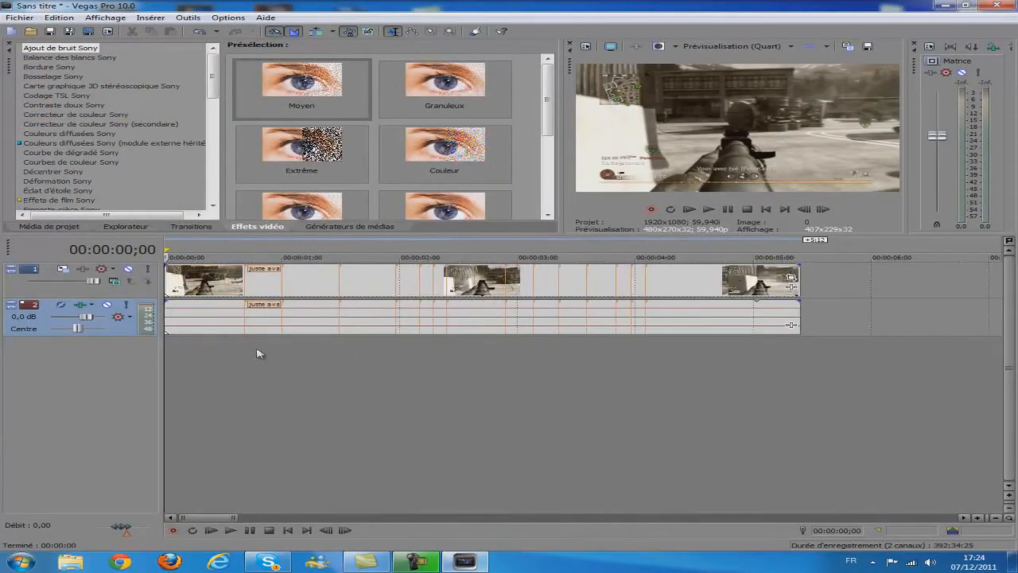
- Preview the start of the imported clip and raise the audio track's volume to 2,9 dB
{"action": "left_click", "coordinate": [708, 208]}
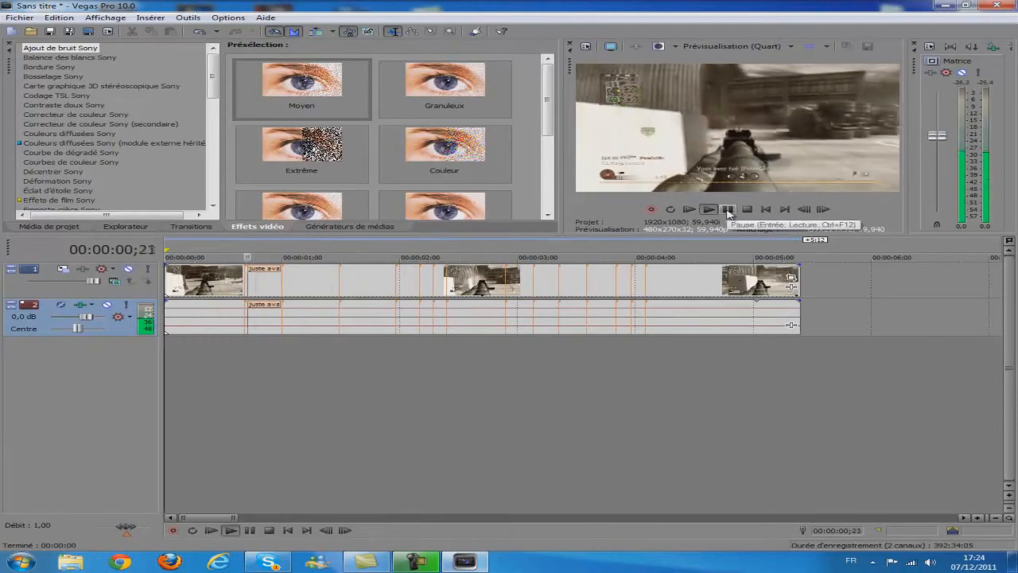
{"action": "left_click", "coordinate": [728, 210]}
{"action": "left_click", "coordinate": [245, 351]}
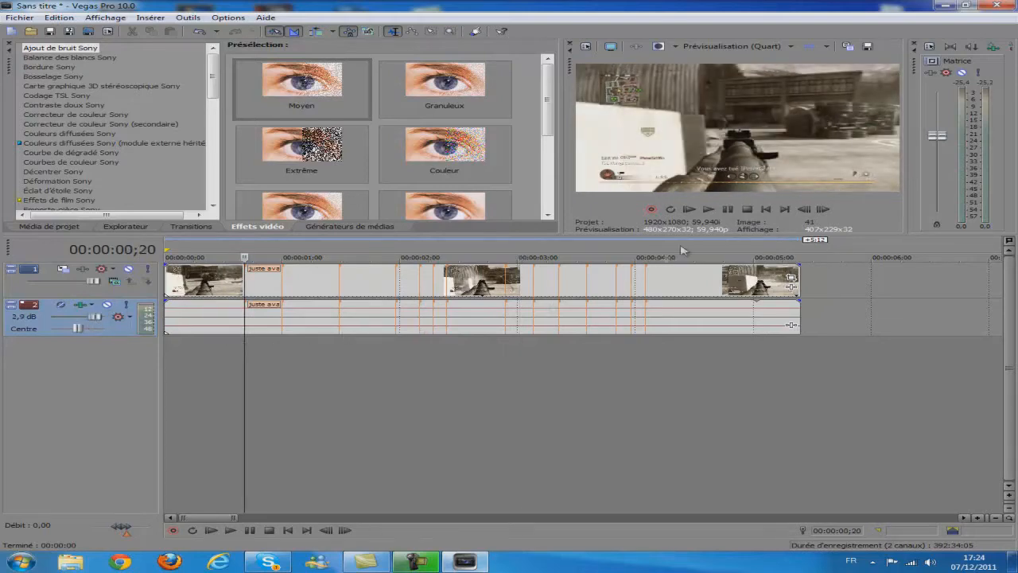
- Examine the frames around the clip's first marker and play the opening to locate the first gunshot
{"action": "left_click", "coordinate": [766, 209]}
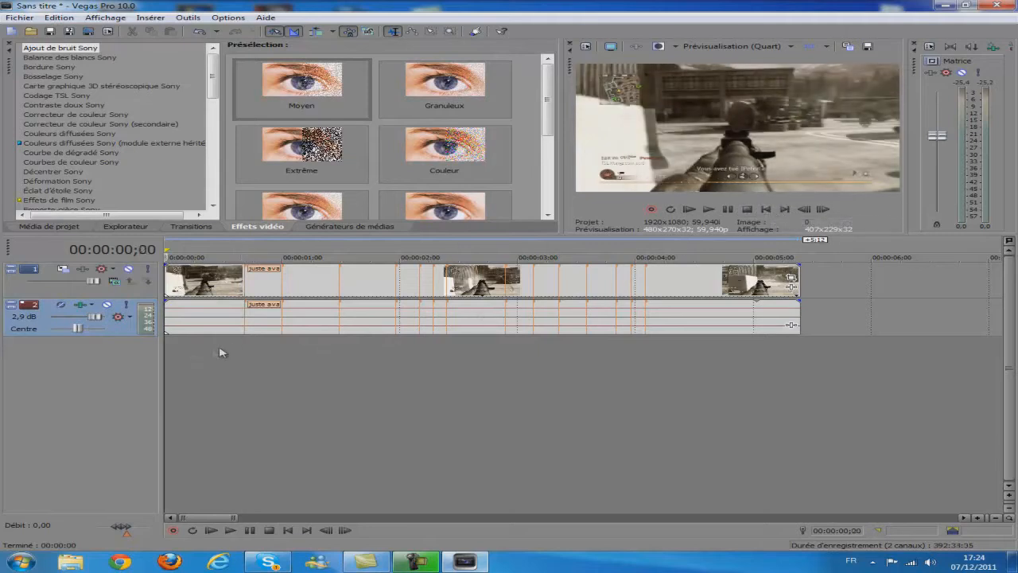
{"action": "left_click", "coordinate": [246, 344]}
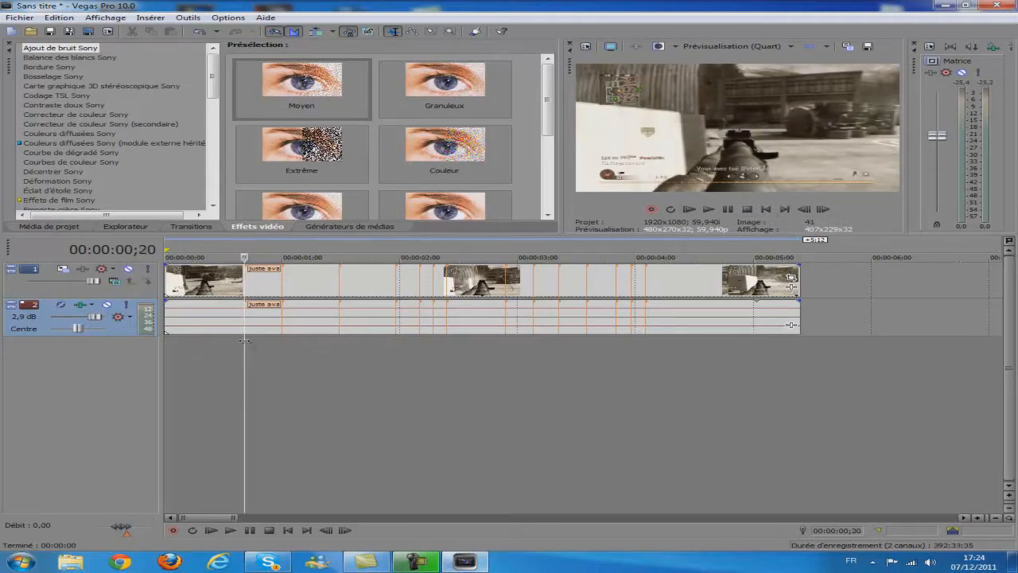
{"action": "left_click", "coordinate": [821, 209]}
{"action": "left_click", "coordinate": [821, 209]}
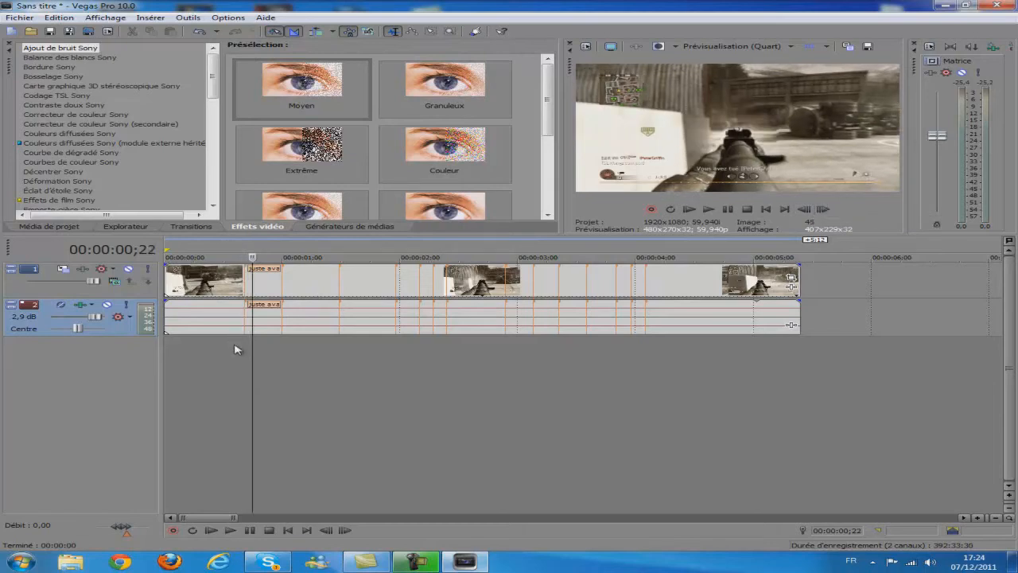
{"action": "left_click", "coordinate": [216, 353]}
{"action": "left_click", "coordinate": [708, 211]}
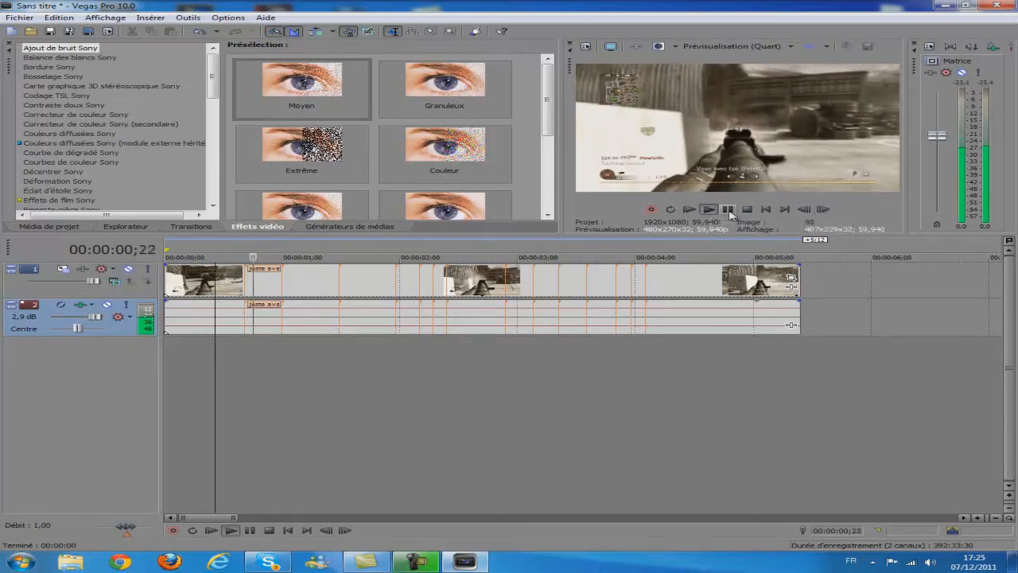
{"action": "left_click", "coordinate": [728, 211]}
- Step frame by frame back to the first marker and split the video and audio at 00:00:00;20
{"action": "left_click", "coordinate": [804, 213]}
{"action": "left_click", "coordinate": [804, 213]}
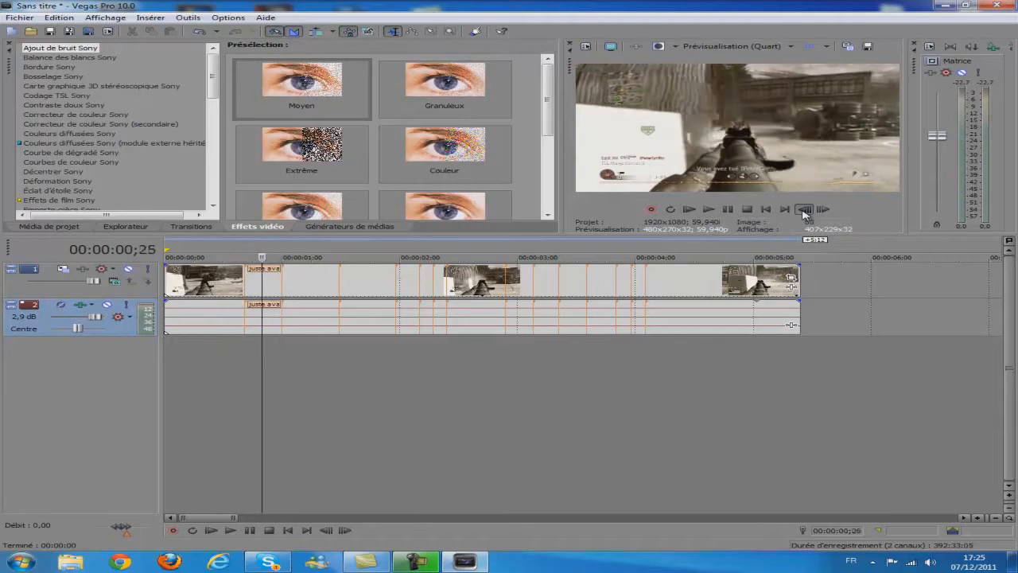
{"action": "left_click", "coordinate": [822, 214]}
{"action": "left_click", "coordinate": [807, 214]}
{"action": "left_click", "coordinate": [805, 211]}
{"action": "left_click", "coordinate": [805, 210]}
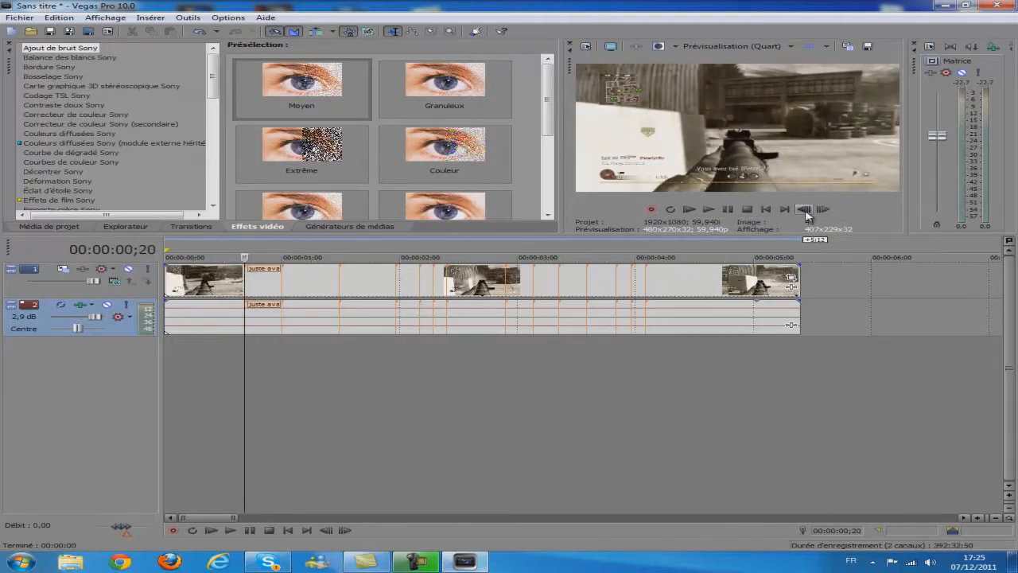
- Split the remaining clip at its second marker and at the third marker at 00:00:01;14
{"action": "left_click", "coordinate": [282, 346]}
{"action": "key", "text": "s"}
{"action": "left_click", "coordinate": [338, 345]}
{"action": "left_click", "coordinate": [822, 210]}
{"action": "left_click", "coordinate": [805, 211]}
{"action": "key", "text": "s"}
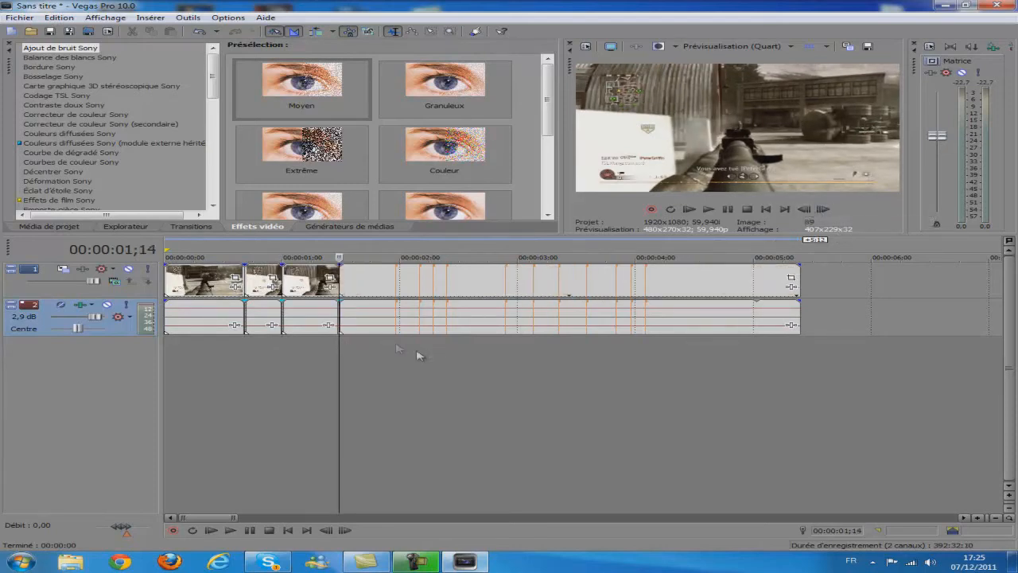
- Split the remaining clip at the next three markers, at 00:00:01;29, 00:00:02;05 and 00:00:02;08
{"action": "left_click", "coordinate": [397, 346]}
{"action": "key", "text": "s"}
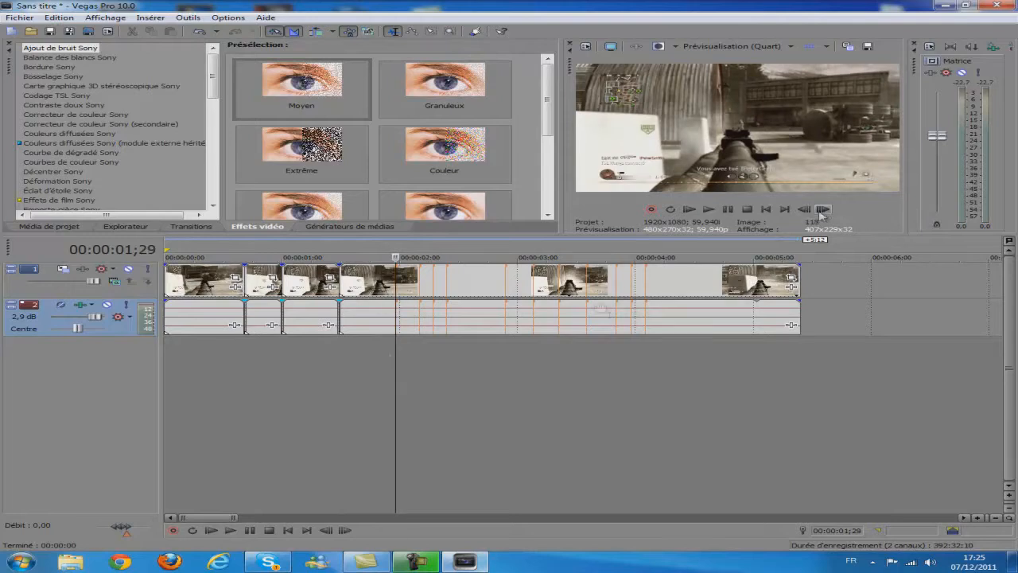
{"action": "left_click", "coordinate": [422, 344]}
{"action": "key", "text": "s"}
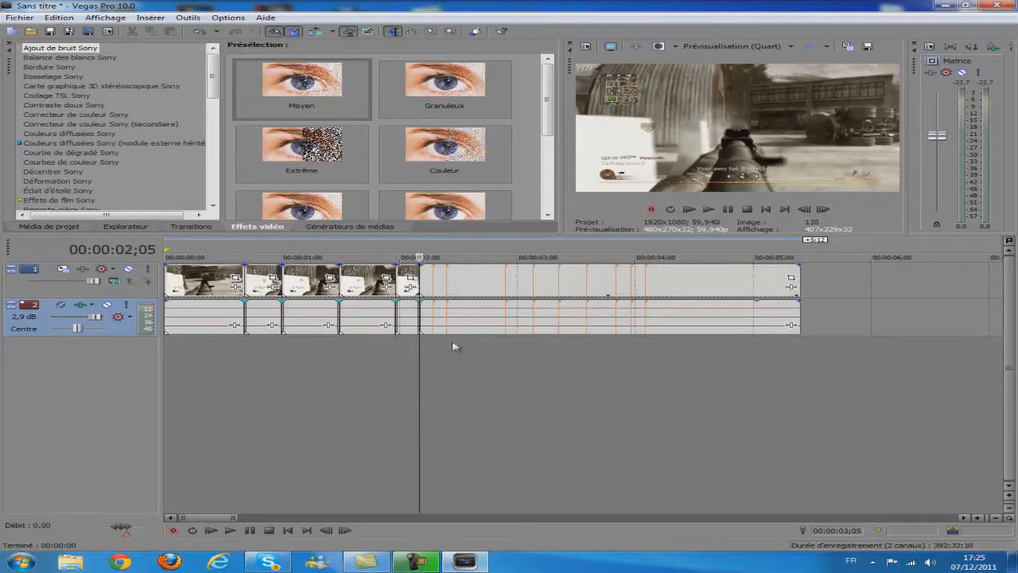
{"action": "left_click", "coordinate": [432, 350]}
{"action": "key", "text": "s"}
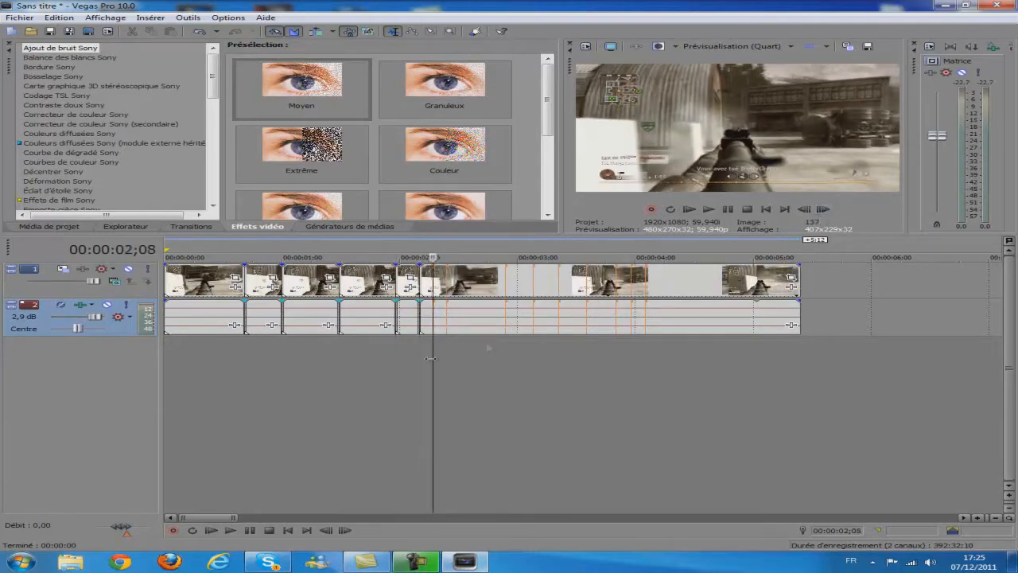
- Split the remaining clip at its next two markers, at 00:00:02;12 and 00:00:02;27
{"action": "left_click", "coordinate": [448, 346]}
{"action": "key", "text": "s"}
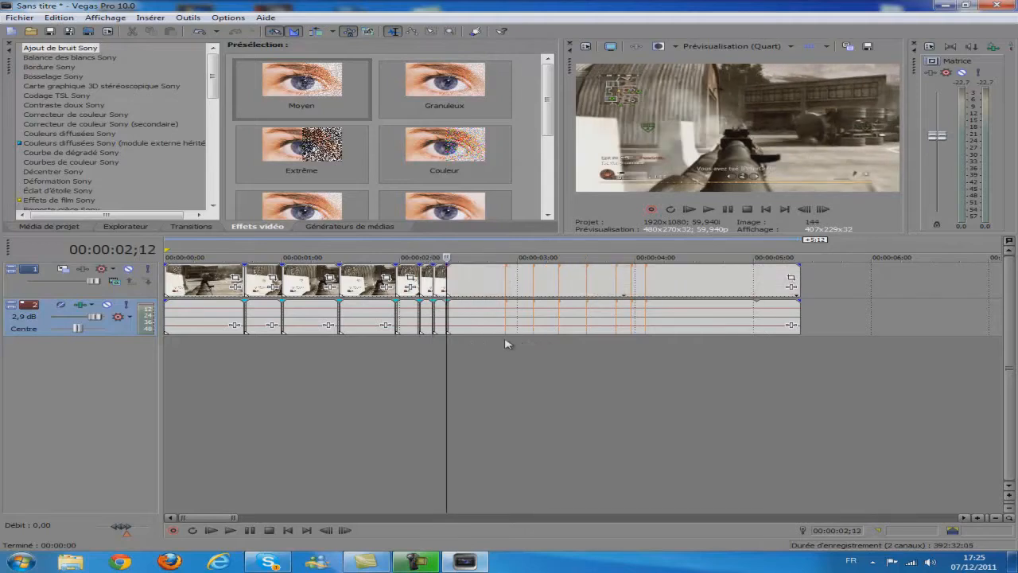
{"action": "left_click", "coordinate": [504, 342]}
{"action": "left_click", "coordinate": [505, 343]}
{"action": "key", "text": "s"}
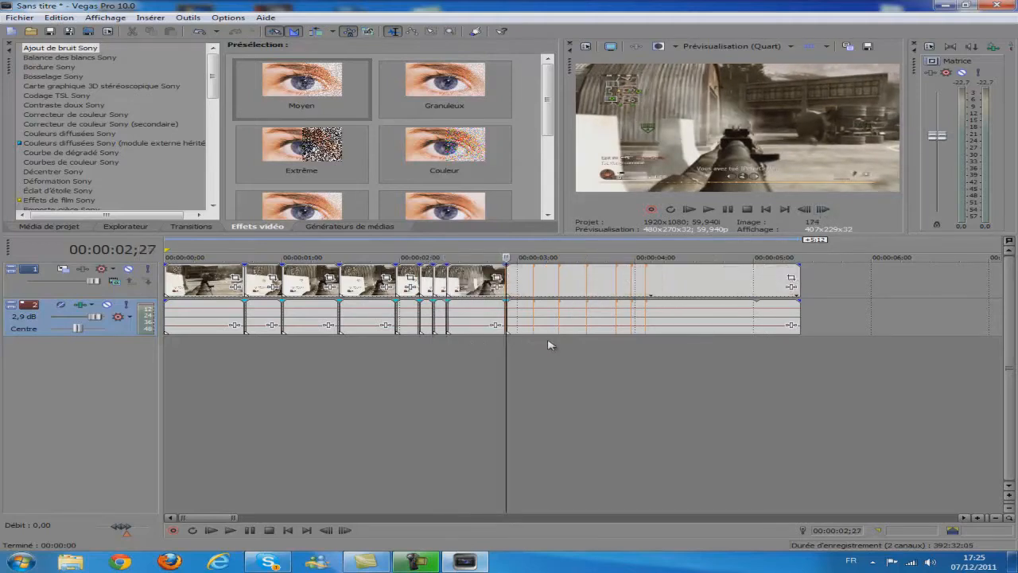
- Split the remaining clip at the next three markers, from 00:00:03;04 through 00:00:03;17
{"action": "left_click", "coordinate": [534, 346]}
{"action": "key", "text": "s"}
{"action": "left_click", "coordinate": [561, 346]}
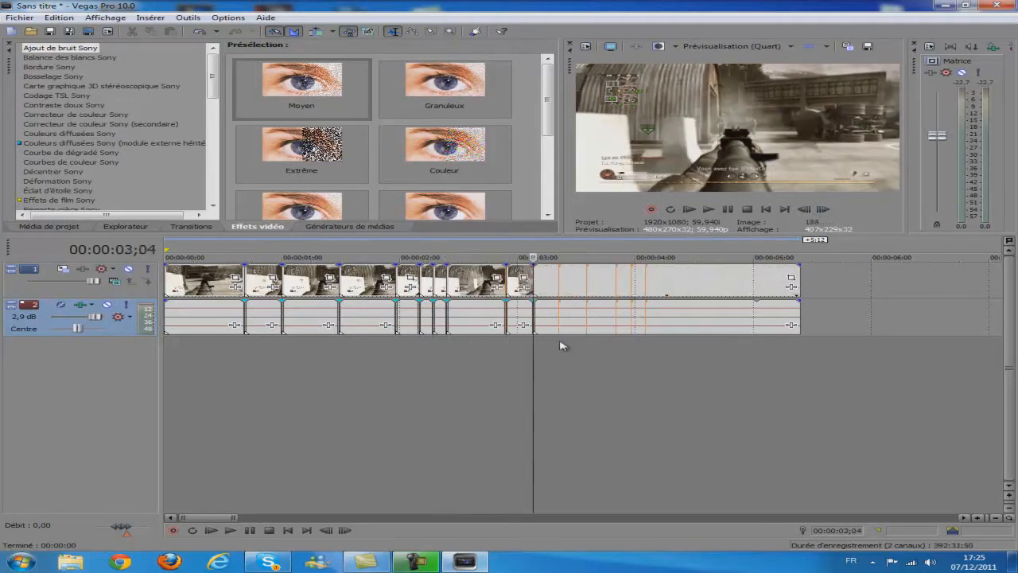
{"action": "key", "text": "s"}
{"action": "left_click", "coordinate": [588, 346]}
{"action": "key", "text": "s"}
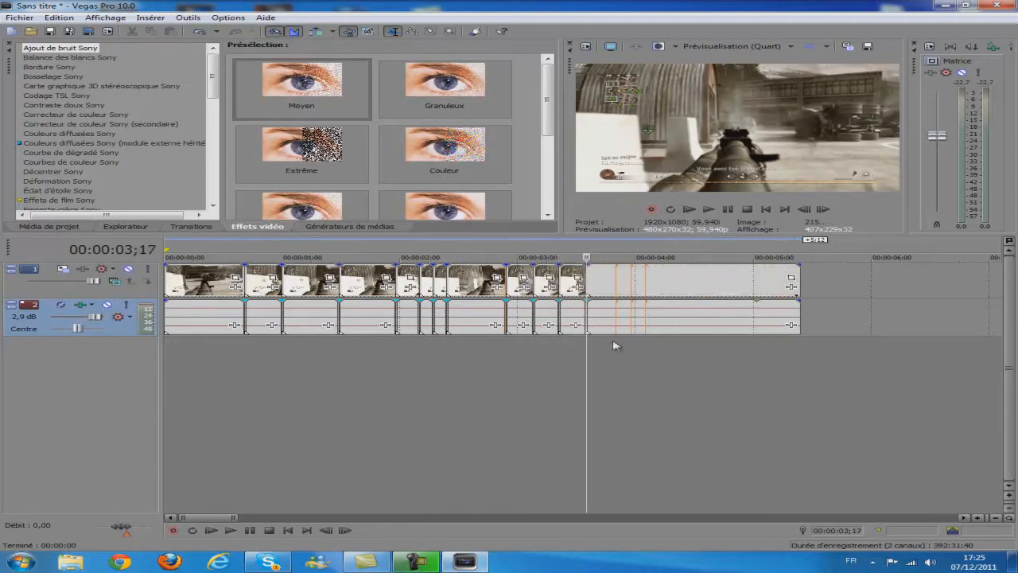
- Split the remaining clip at the last three markers, with the final two cuts at 00:00:03;29 and 00:00:04;02
{"action": "left_click", "coordinate": [617, 345]}
{"action": "key", "text": "s"}
{"action": "left_click", "coordinate": [629, 346]}
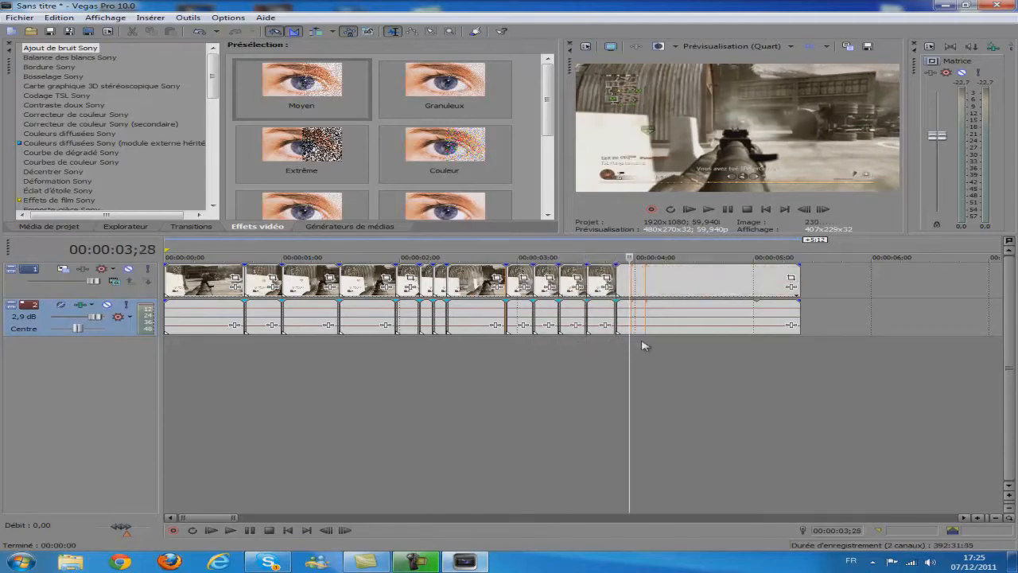
{"action": "left_click", "coordinate": [824, 209]}
{"action": "key", "text": "s"}
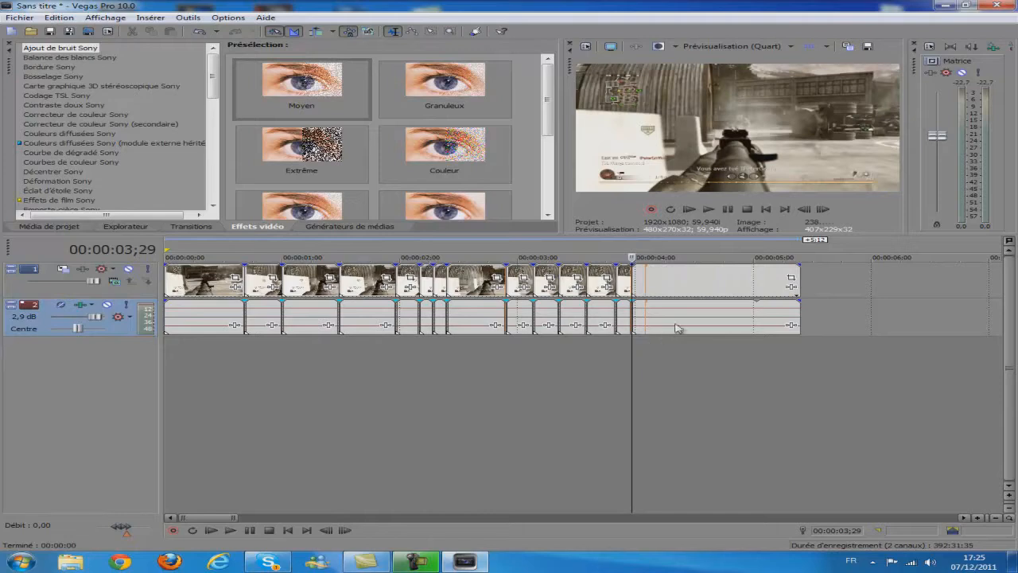
{"action": "left_click", "coordinate": [805, 210]}
{"action": "left_click", "coordinate": [826, 211]}
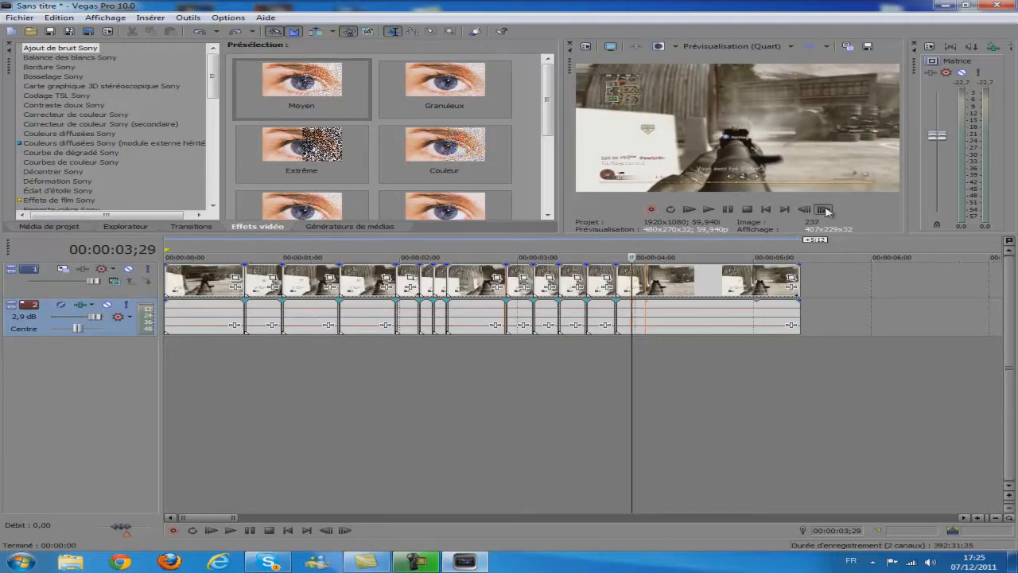
{"action": "left_click", "coordinate": [647, 344]}
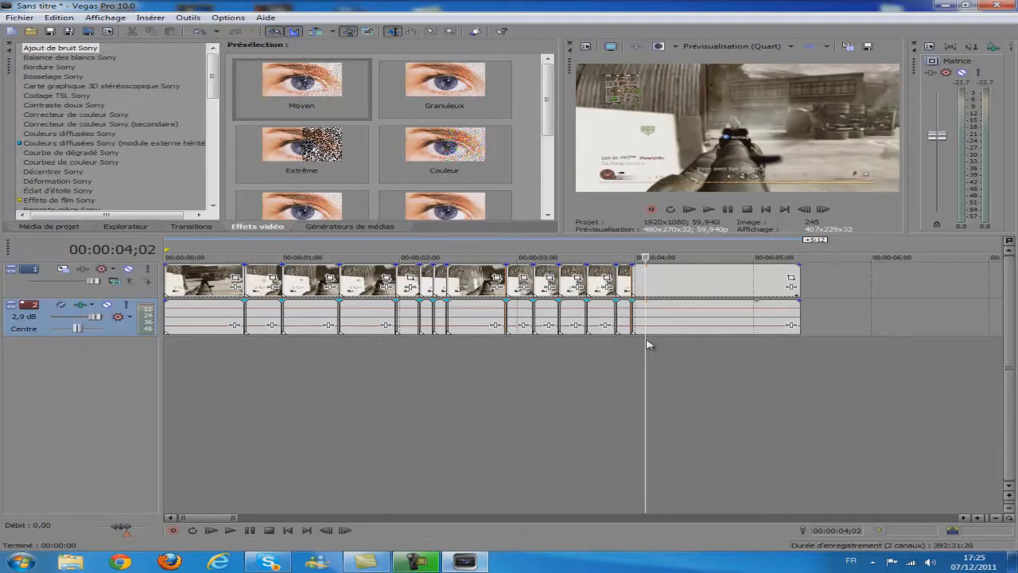
- Shrink the pan/crop frame of the second clip, starting at 00:00:00;20, to 1122.7 by 631.5 for a zoomed-in start
{"action": "left_click", "coordinate": [244, 357]}
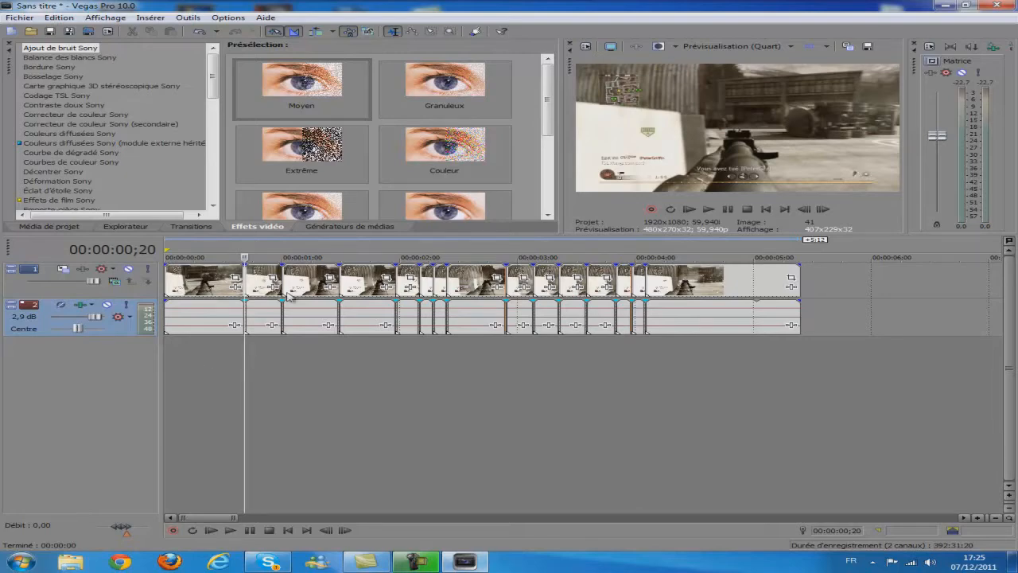
{"action": "scroll", "coordinate": [275, 283], "scroll_direction": "up", "scroll_amount": 1}
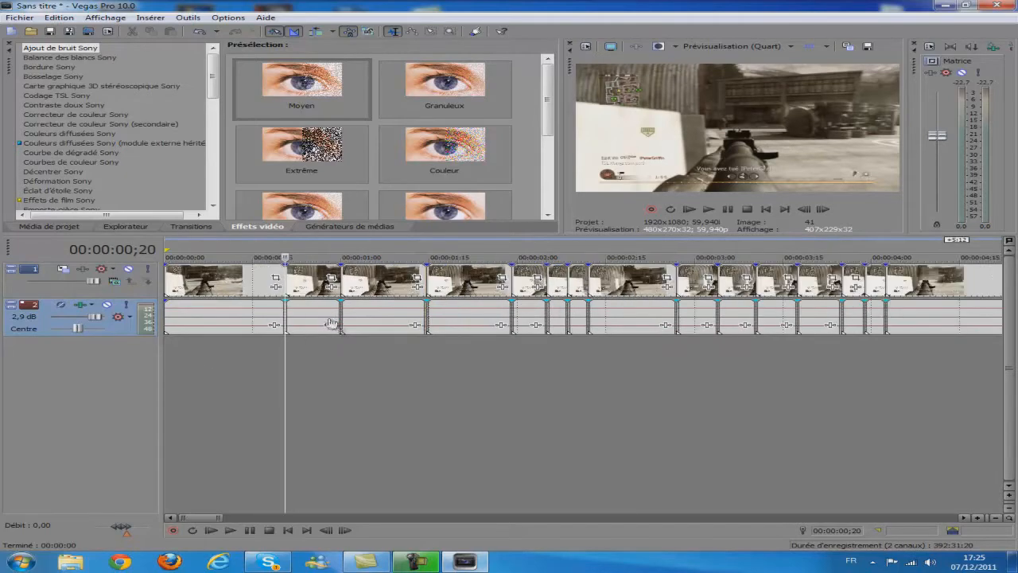
{"action": "left_click", "coordinate": [335, 280]}
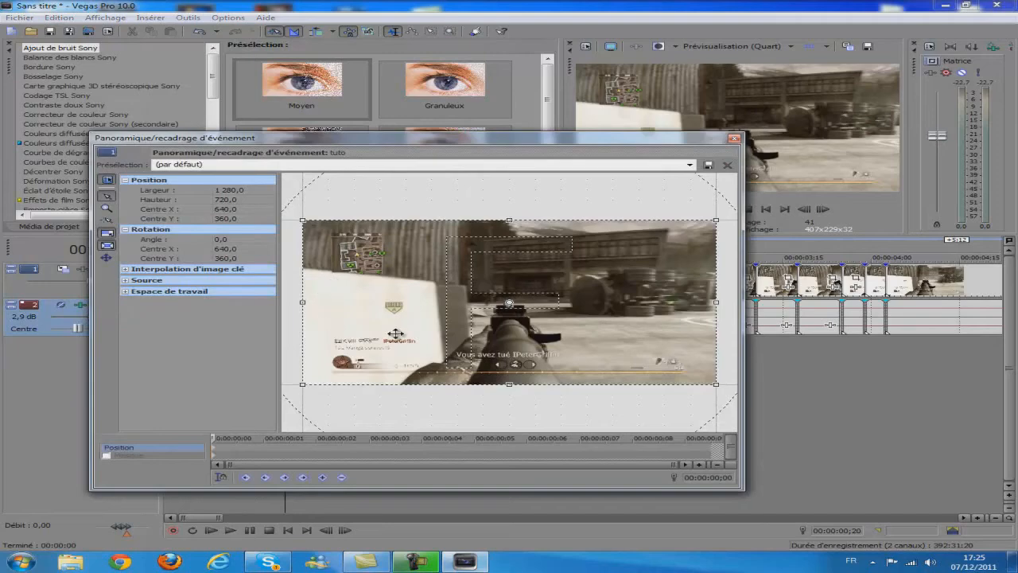
{"action": "left_click", "coordinate": [734, 139]}
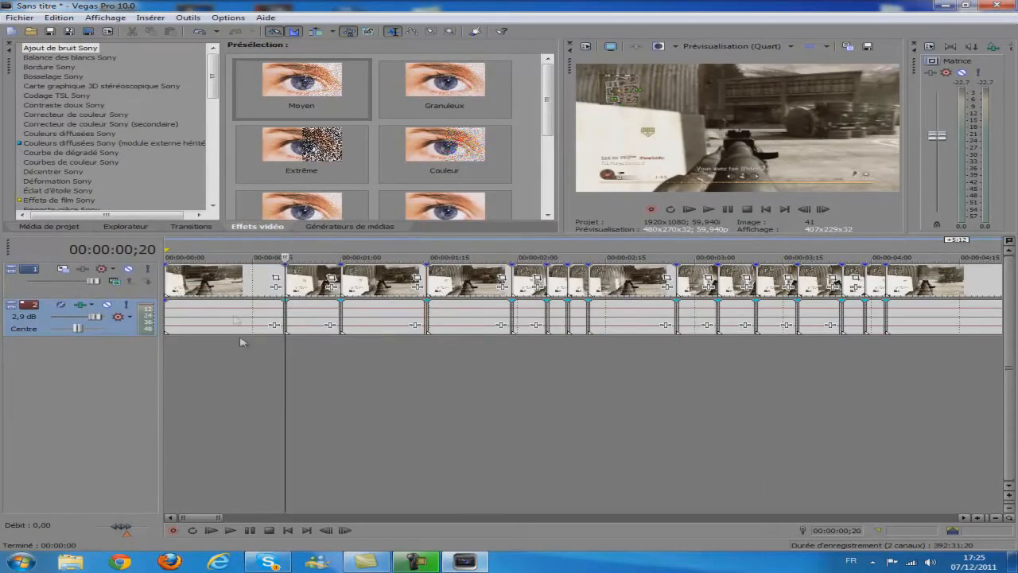
{"action": "left_click", "coordinate": [332, 278]}
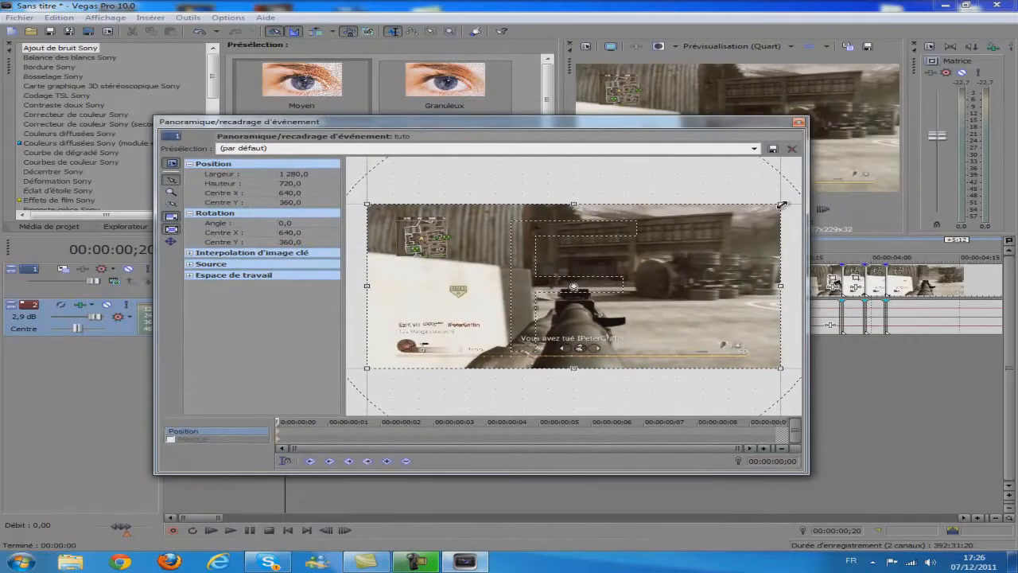
{"action": "mouse_move", "coordinate": [782, 203]}
{"action": "left_mouse_down"}
{"action": "mouse_move", "coordinate": [771, 216]}
{"action": "mouse_move", "coordinate": [781, 210]}
{"action": "left_mouse_up"}
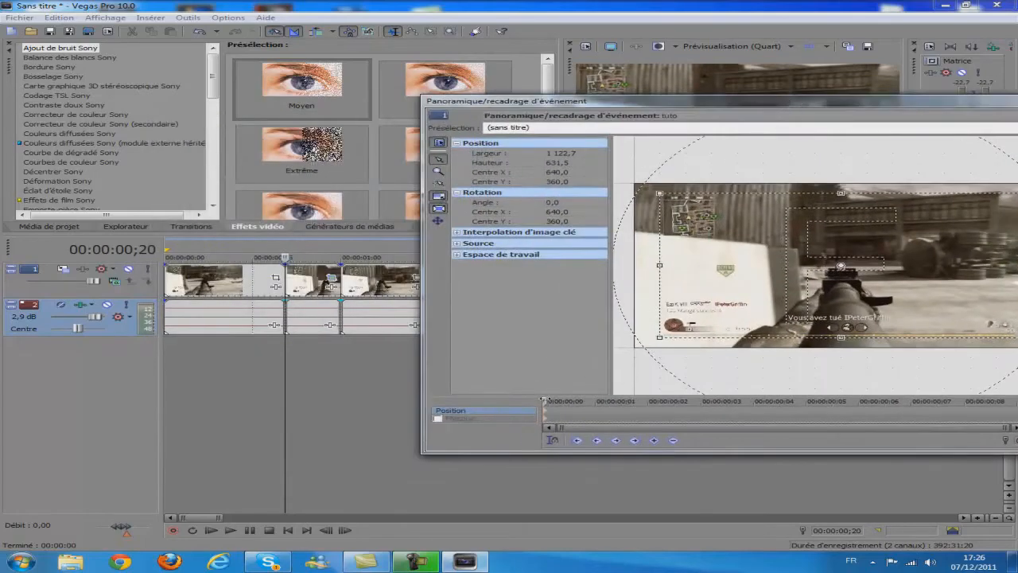
- Add a pan/crop keyframe at 00:00:00;03 in the second clip with the crop frame enlarged to the full picture edges
{"action": "left_click_drag", "start_coordinate": [544, 400], "coordinate": [726, 400]}
{"action": "left_click_drag", "start_coordinate": [633, 105], "coordinate": [443, 125]}
{"action": "left_click_drag", "start_coordinate": [835, 212], "coordinate": [858, 204]}
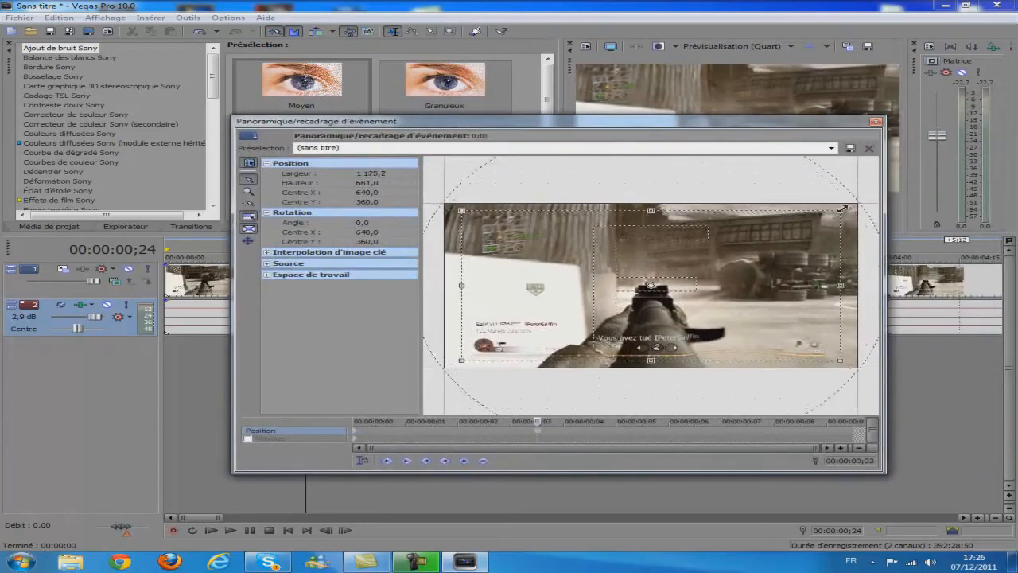
{"action": "left_click", "coordinate": [876, 122]}
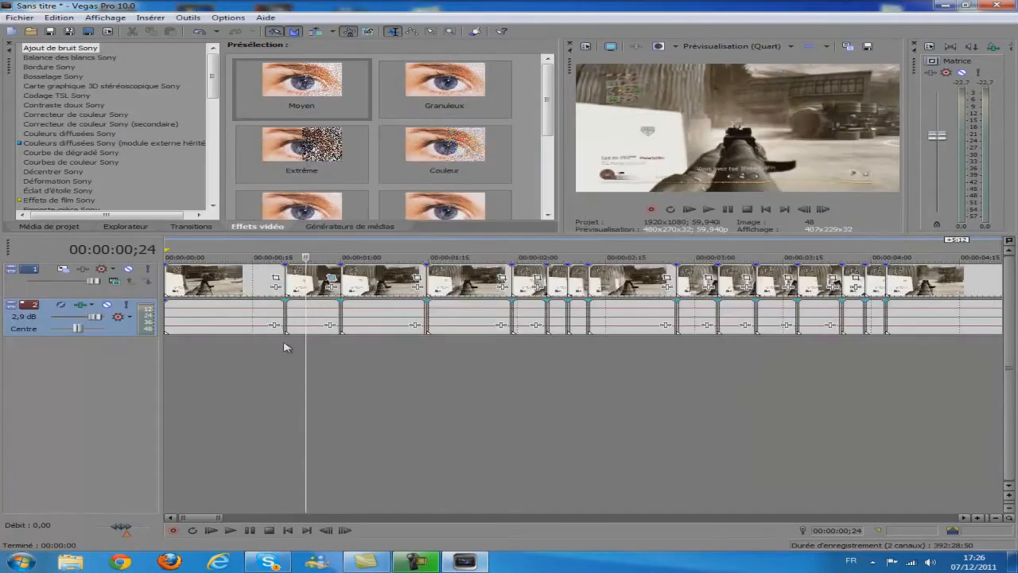
- Play the sequence repeatedly from just before the first cut to check the second clip's zoom effect
{"action": "left_click", "coordinate": [281, 351]}
{"action": "left_click", "coordinate": [250, 359]}
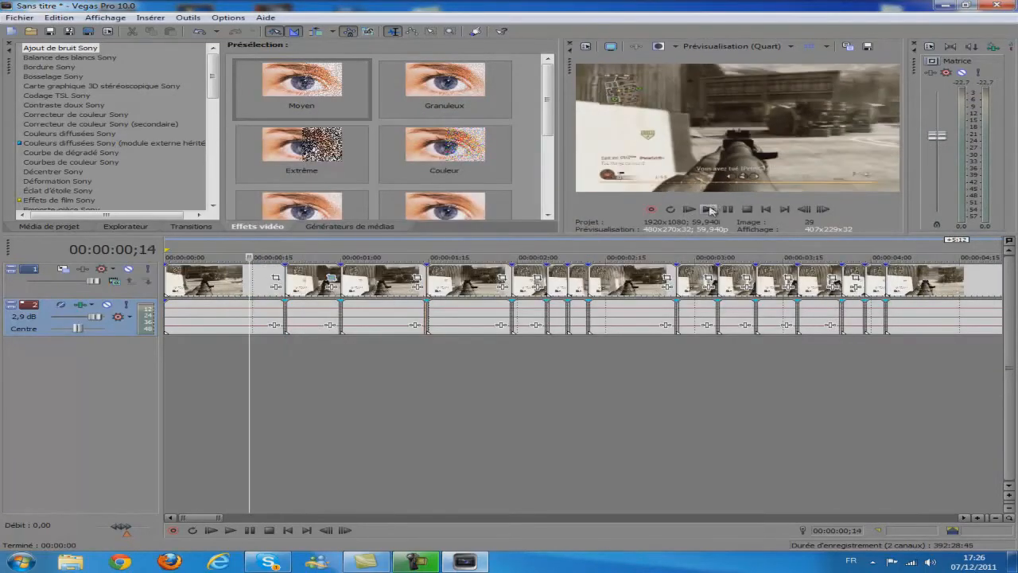
{"action": "left_click", "coordinate": [709, 210]}
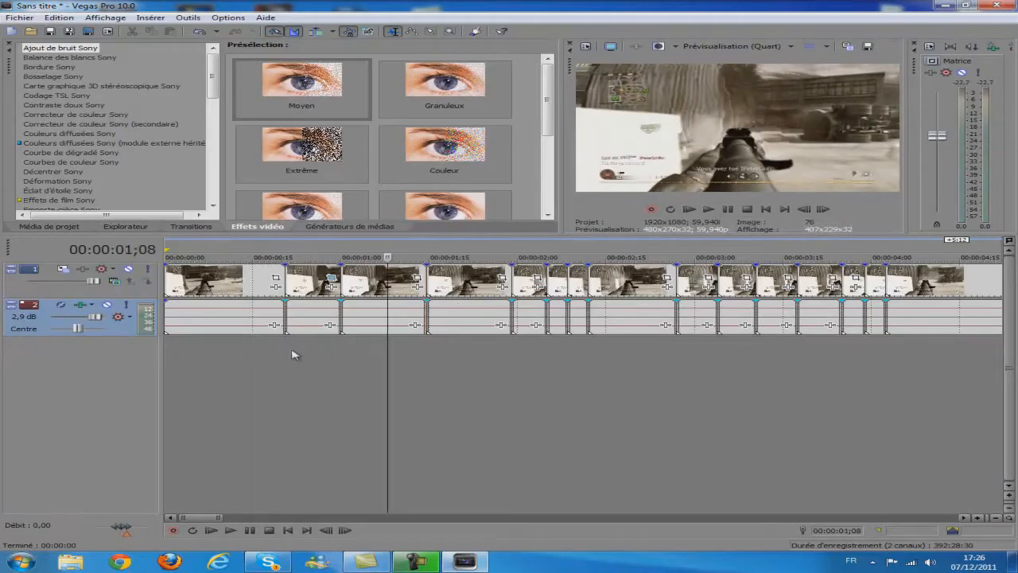
{"action": "left_click", "coordinate": [284, 351]}
{"action": "left_click", "coordinate": [253, 354]}
{"action": "left_click", "coordinate": [708, 210]}
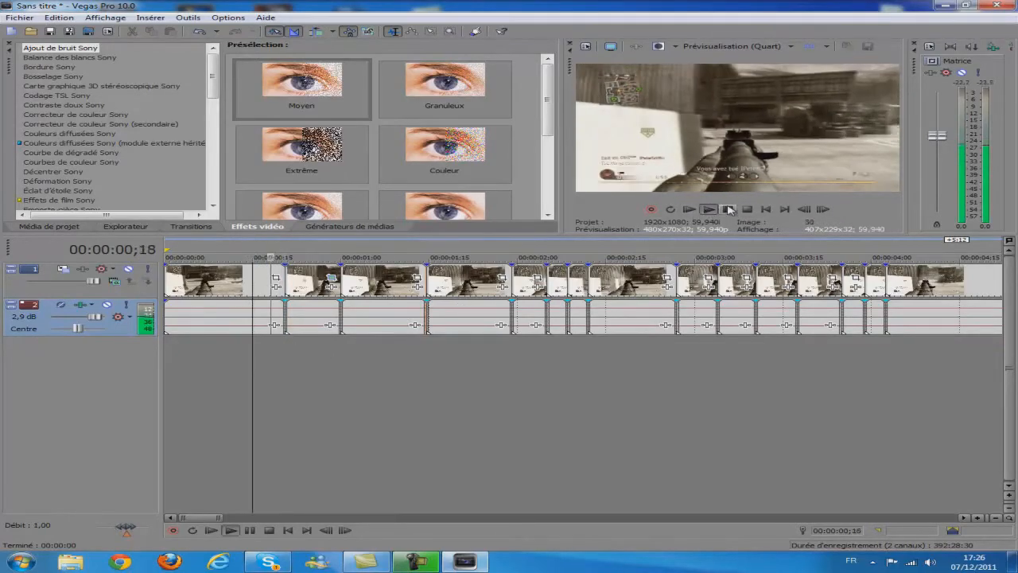
{"action": "left_click", "coordinate": [729, 209]}
{"action": "left_click", "coordinate": [265, 355]}
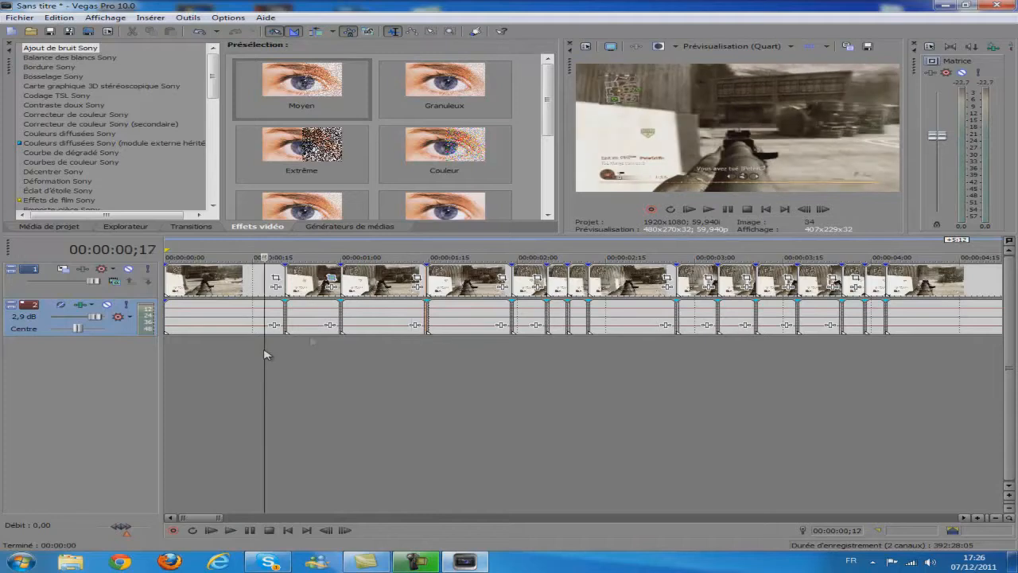
{"action": "left_click", "coordinate": [709, 209]}
{"action": "left_click", "coordinate": [729, 210]}
{"action": "left_click", "coordinate": [341, 348]}
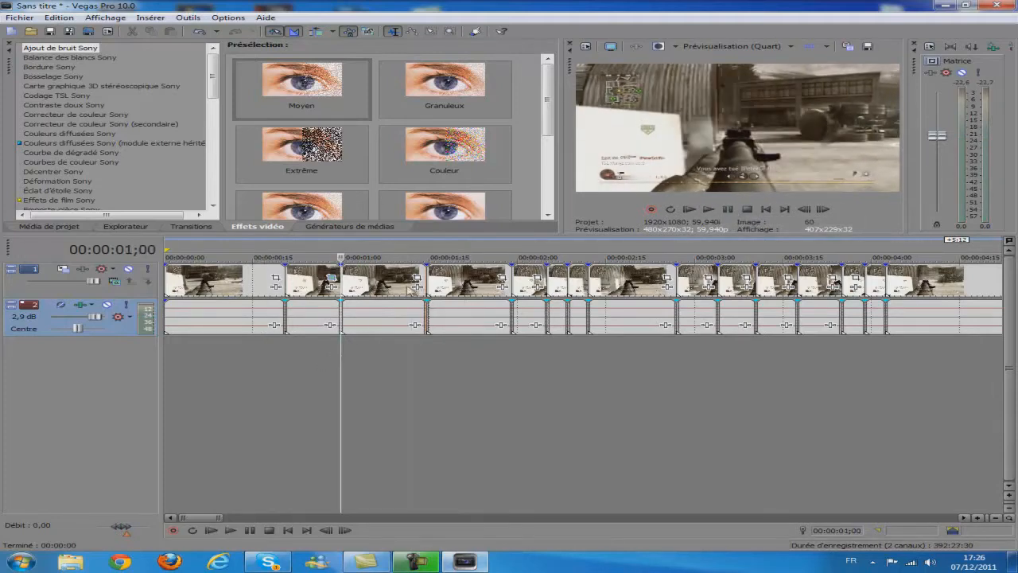
- Add the Luminosité et contraste Sony effect to the second clip
{"action": "left_click", "coordinate": [314, 286]}
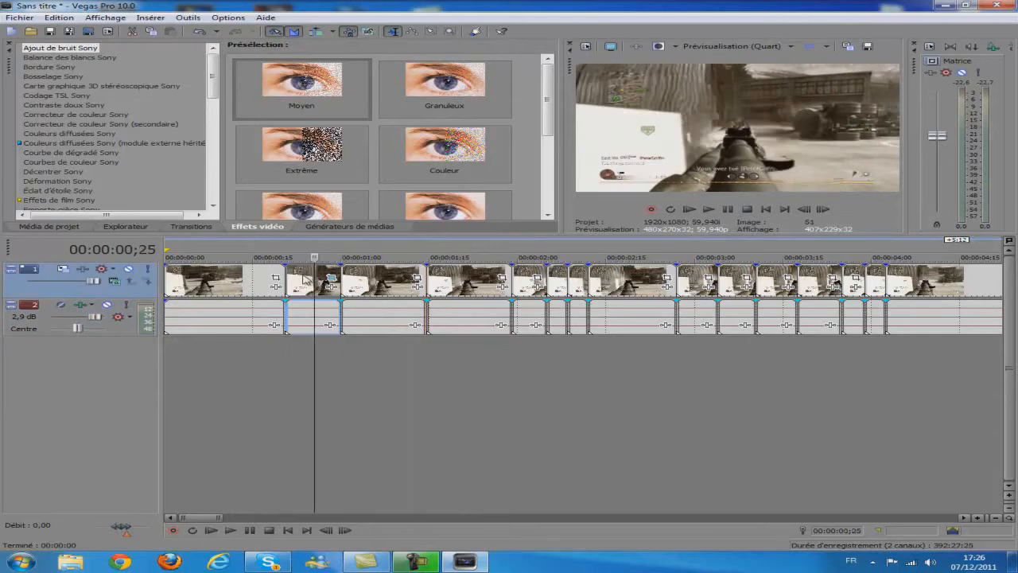
{"action": "right_click", "coordinate": [305, 279]}
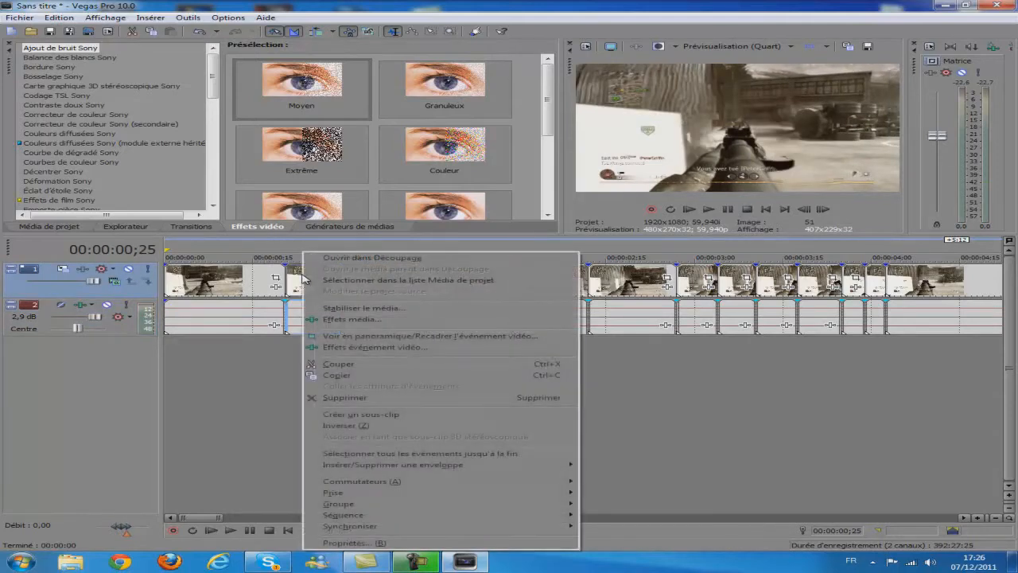
{"action": "left_click", "coordinate": [285, 379]}
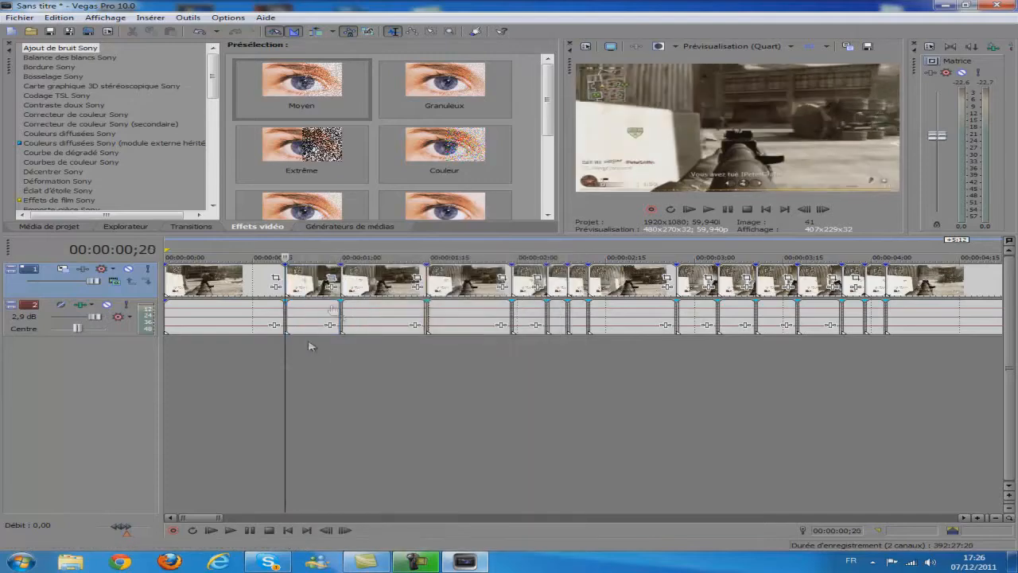
{"action": "left_click", "coordinate": [333, 288]}
{"action": "double_click", "coordinate": [579, 231]}
{"action": "left_click", "coordinate": [796, 136]}
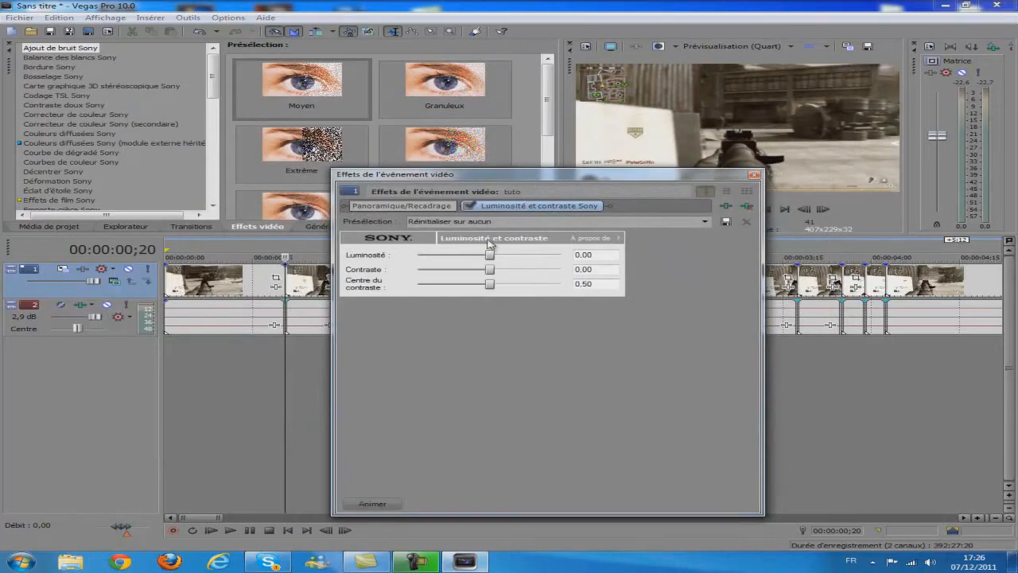
- Apply the petitflash preset to the brightness and contrast effect and set Luminosité to 0.25
{"action": "left_click", "coordinate": [706, 222]}
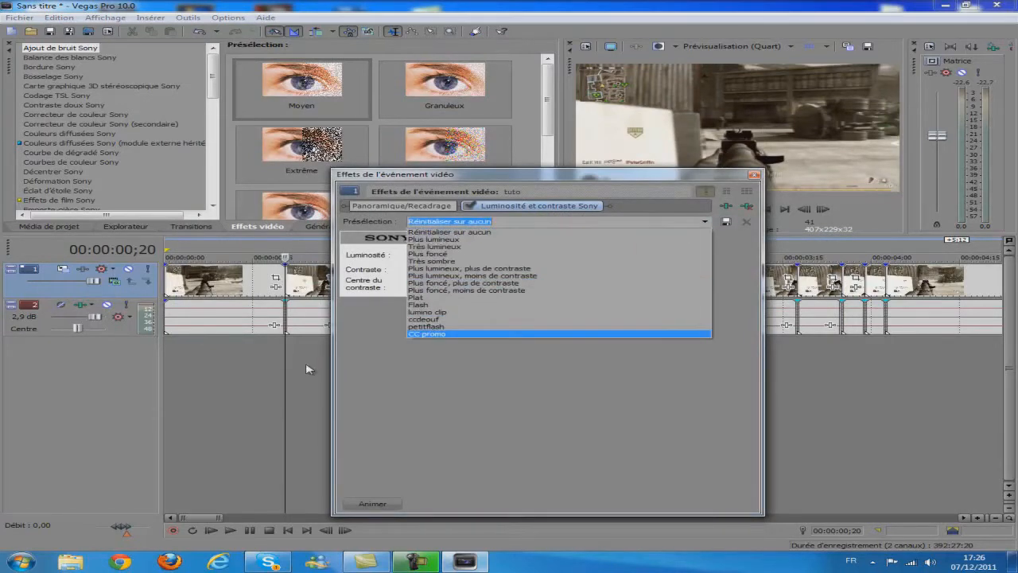
{"action": "left_click", "coordinate": [422, 327]}
{"action": "left_click_drag", "start_coordinate": [593, 180], "coordinate": [620, 171]}
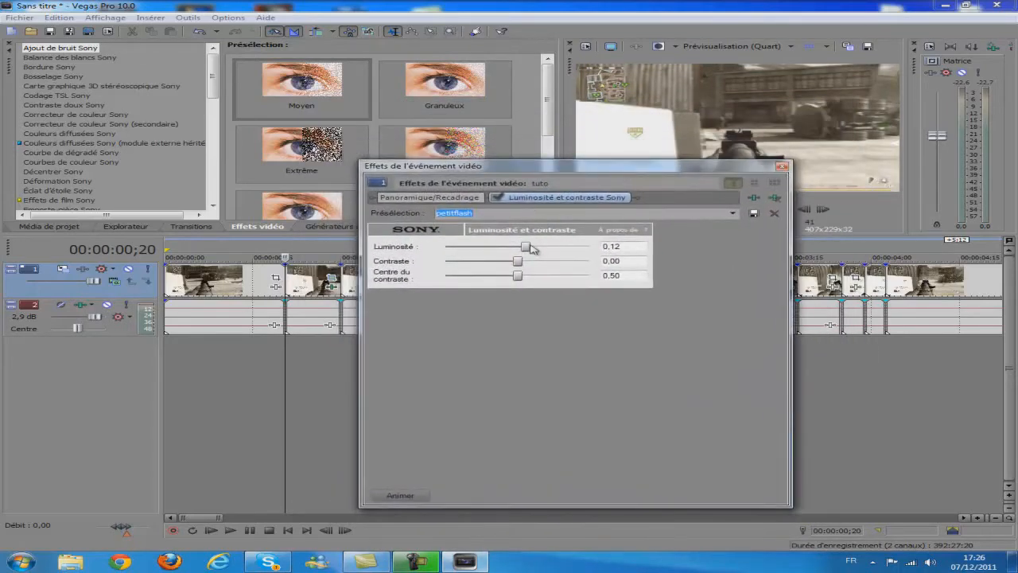
{"action": "left_click_drag", "start_coordinate": [534, 247], "coordinate": [537, 247]}
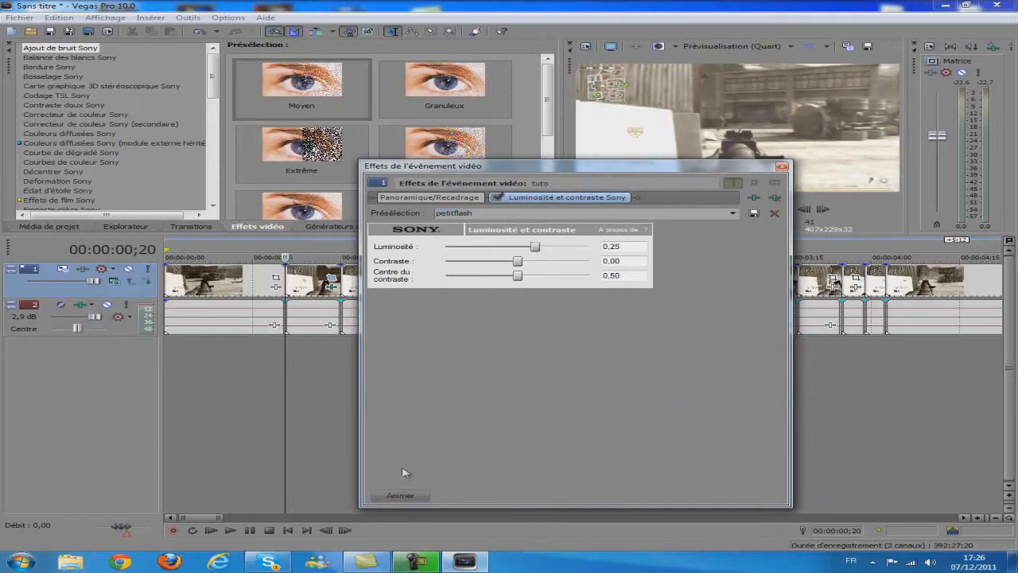
- Animate the brightness effect with a keyframe at 00:00:00;03 that sets Luminosité to 0
{"action": "left_click", "coordinate": [400, 495]}
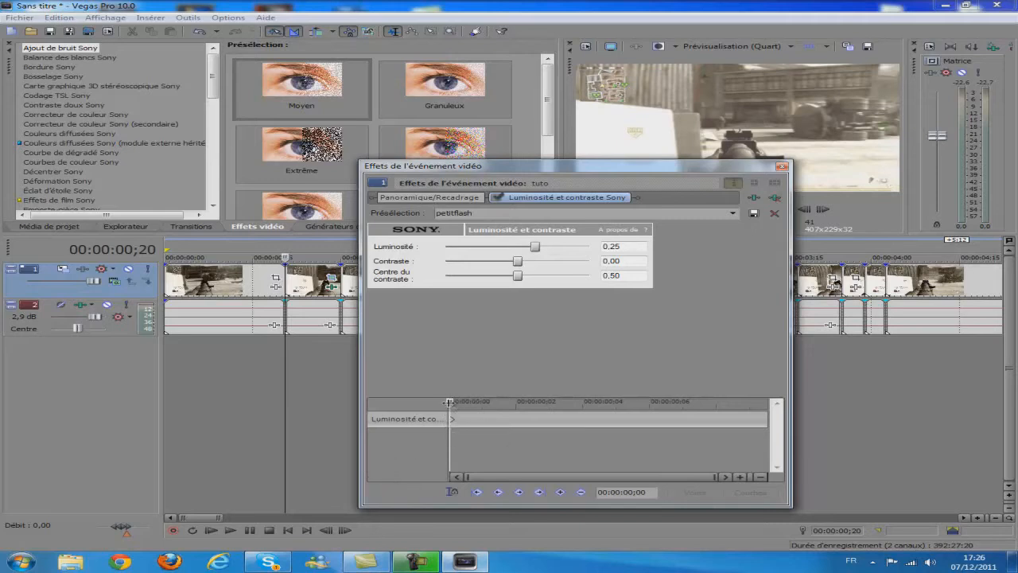
{"action": "left_click_drag", "start_coordinate": [452, 406], "coordinate": [567, 402]}
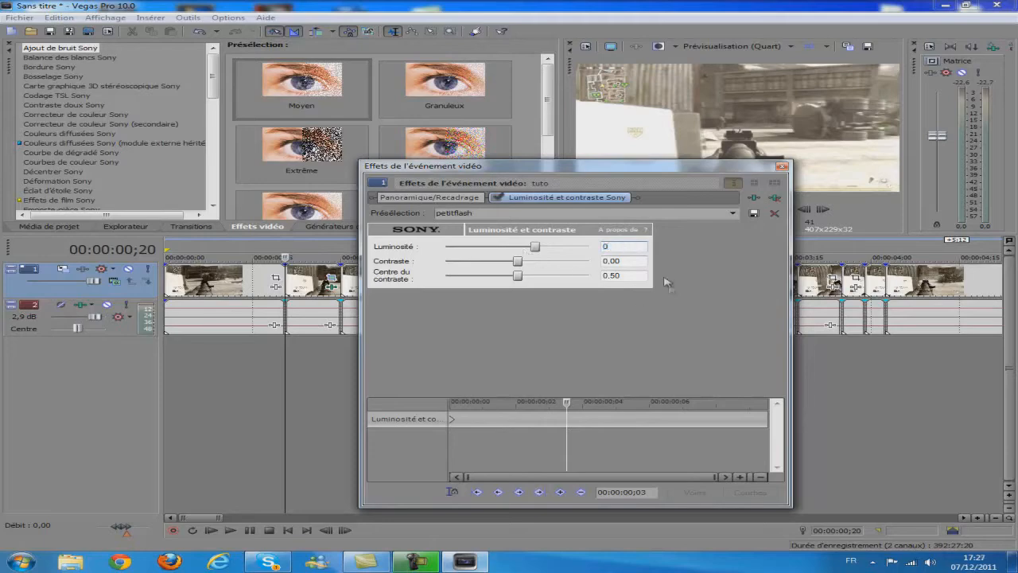
{"action": "left_click", "coordinate": [782, 166]}
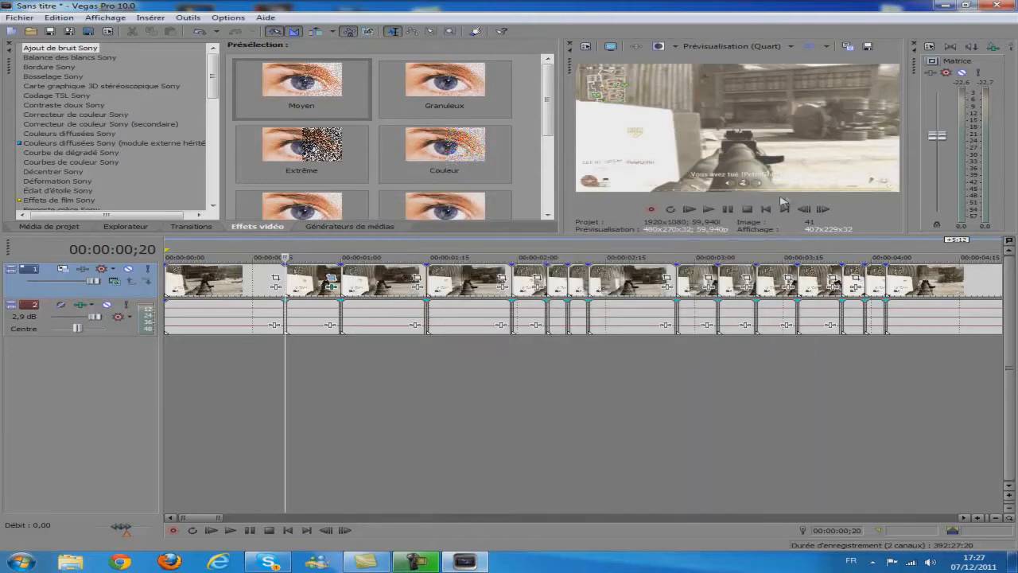
- Play from before the first cut to check the flash and zoom, and return to the second clip's start at 00:00:00;20
{"action": "left_click", "coordinate": [707, 208]}
{"action": "left_click", "coordinate": [262, 391]}
{"action": "left_click", "coordinate": [707, 209]}
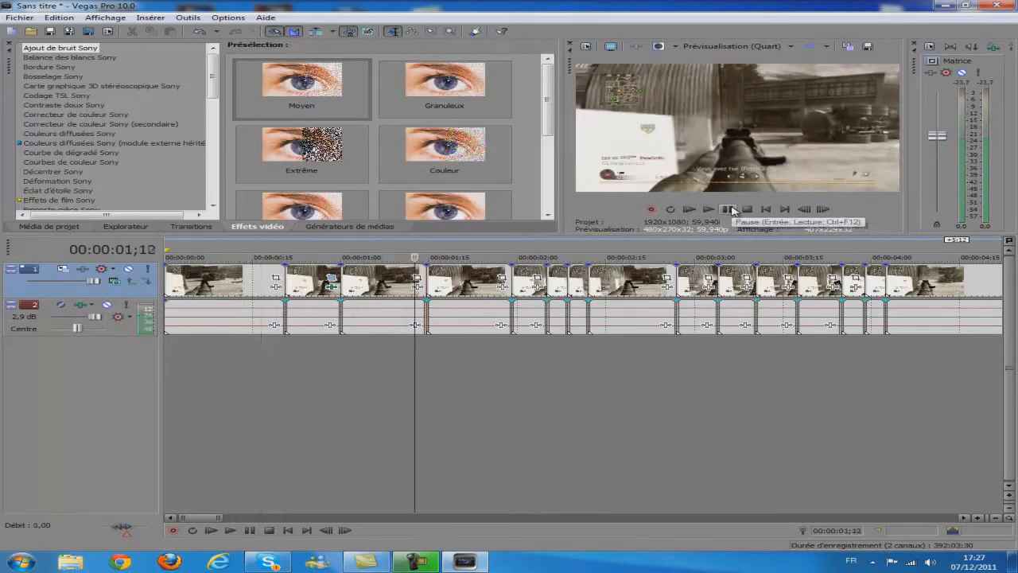
{"action": "left_click", "coordinate": [747, 209]}
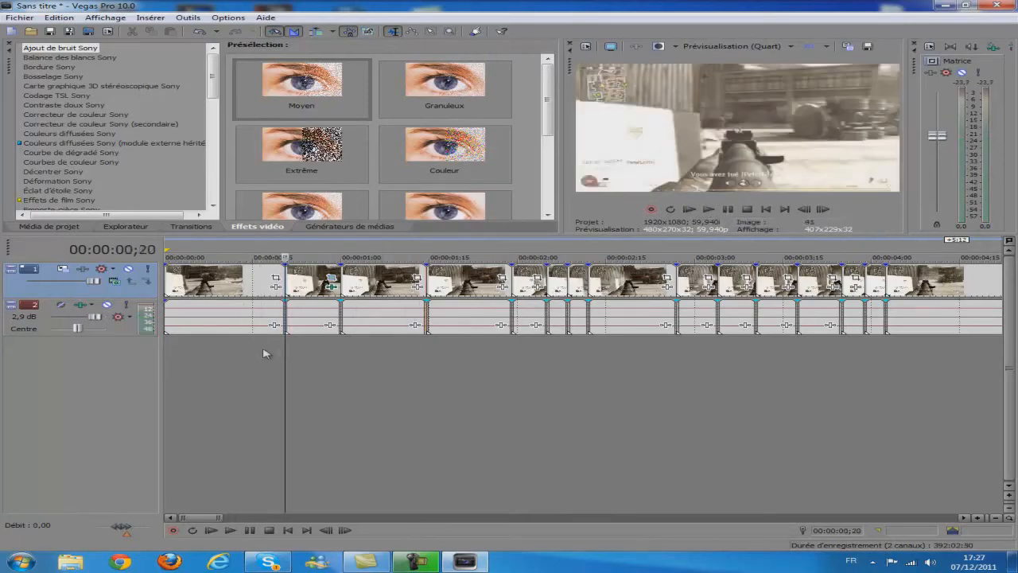
{"action": "left_click", "coordinate": [730, 210]}
{"action": "left_click", "coordinate": [340, 356]}
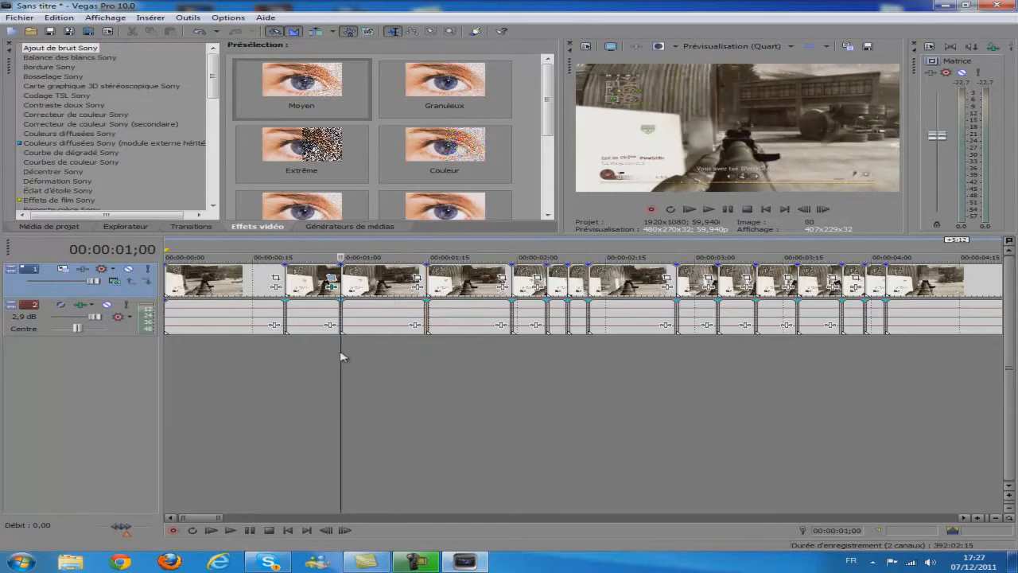
{"action": "left_click", "coordinate": [285, 356]}
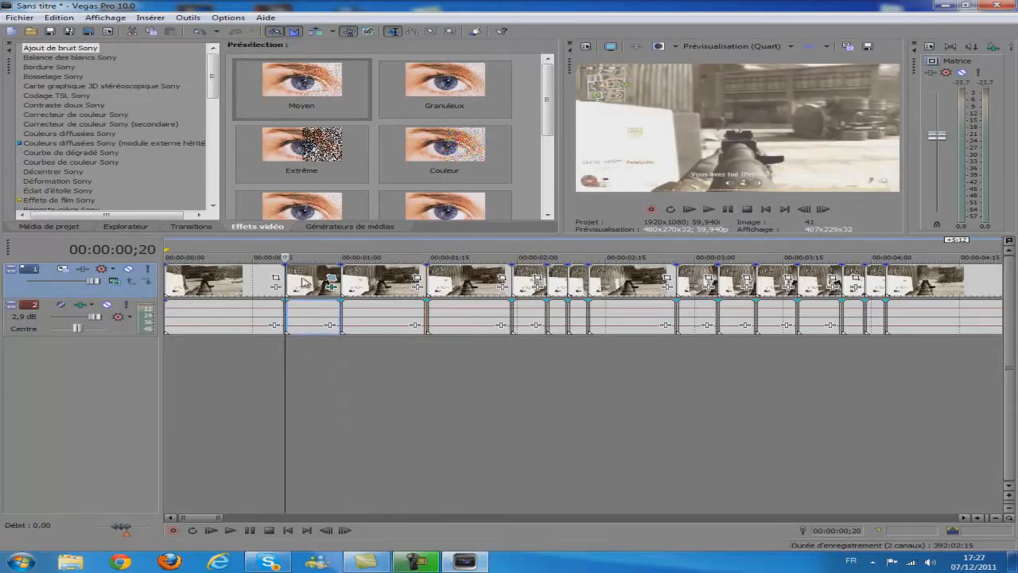
- Copy the second clip, which carries the zoom and flash effects
{"action": "left_click", "coordinate": [303, 280]}
{"action": "right_click", "coordinate": [316, 278]}
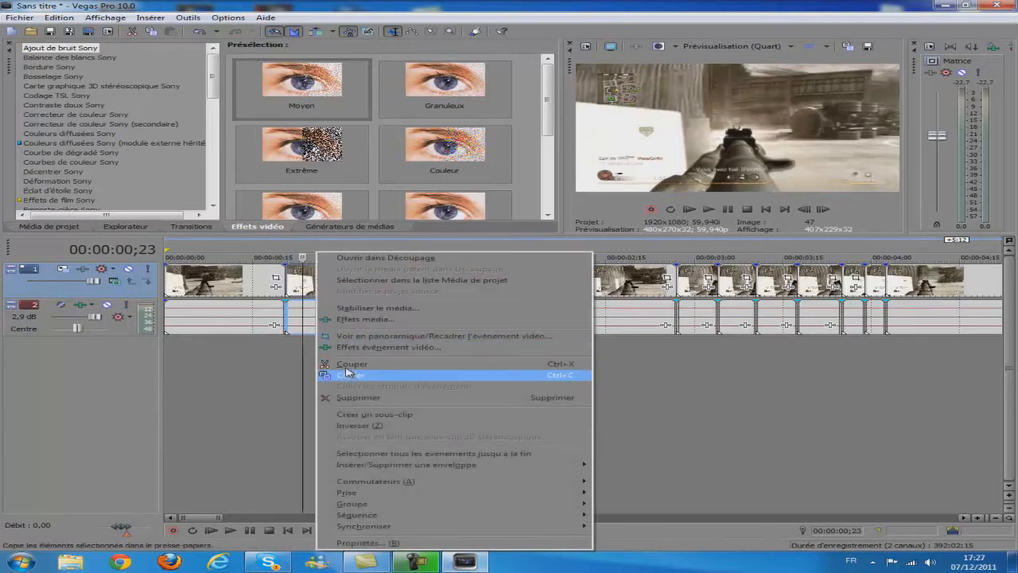
{"action": "right_click", "coordinate": [294, 277]}
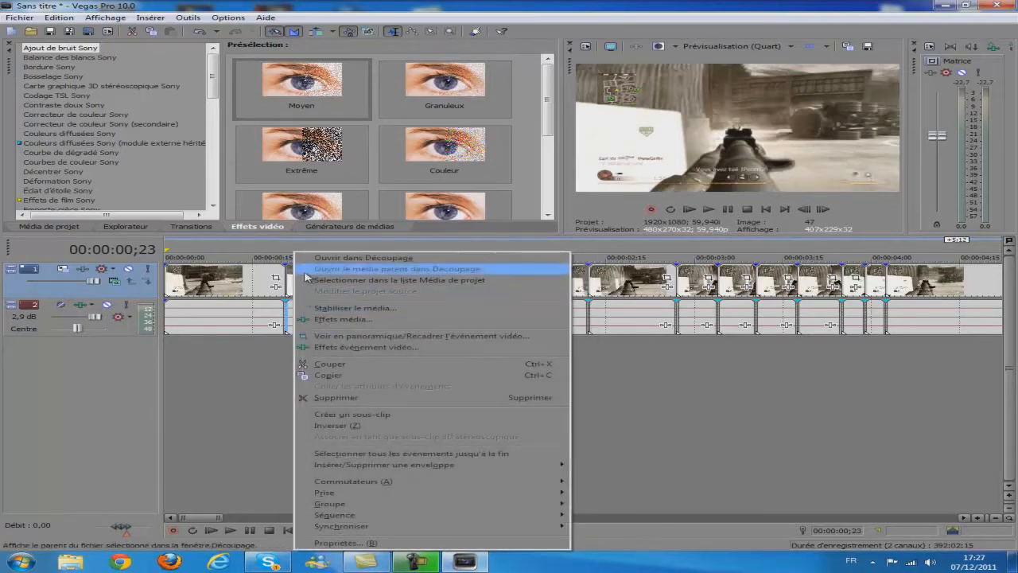
{"action": "left_click", "coordinate": [352, 374]}
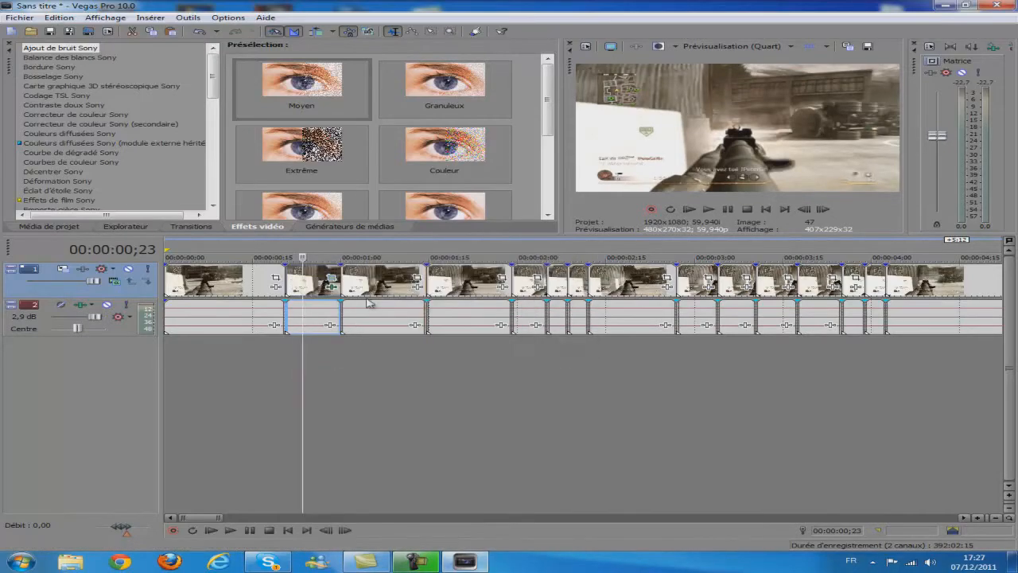
- Paste the copied event attributes onto all the short clips from the third one up to the clip before the last
{"action": "left_click", "coordinate": [359, 386]}
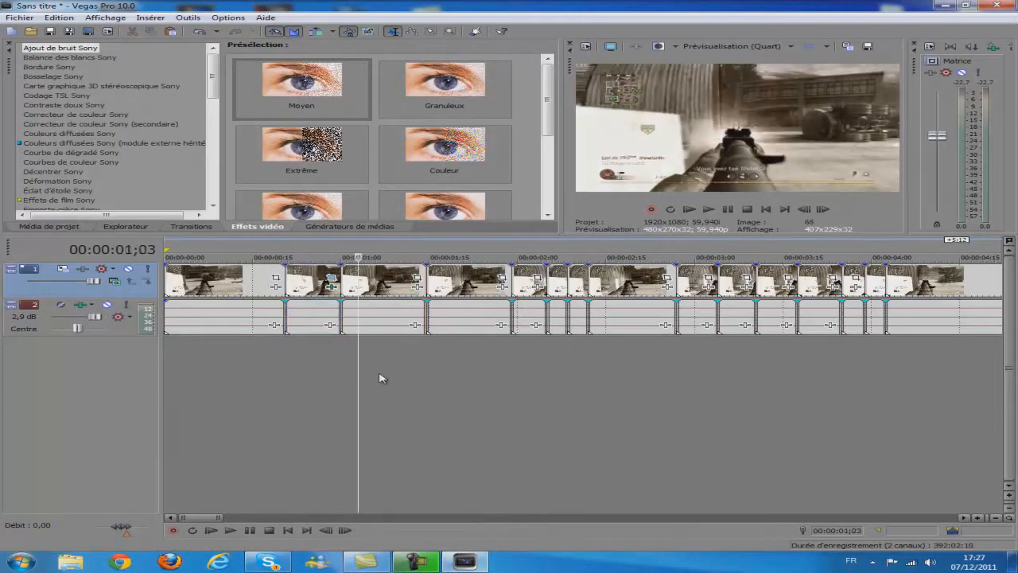
{"action": "left_click", "coordinate": [388, 281]}
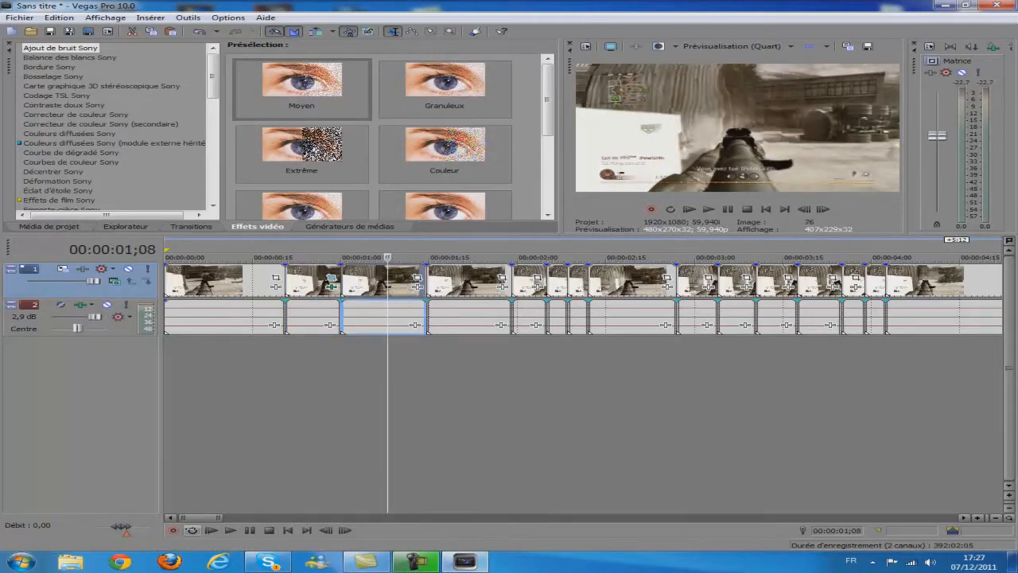
{"action": "left_click_drag", "start_coordinate": [205, 519], "coordinate": [204, 521]}
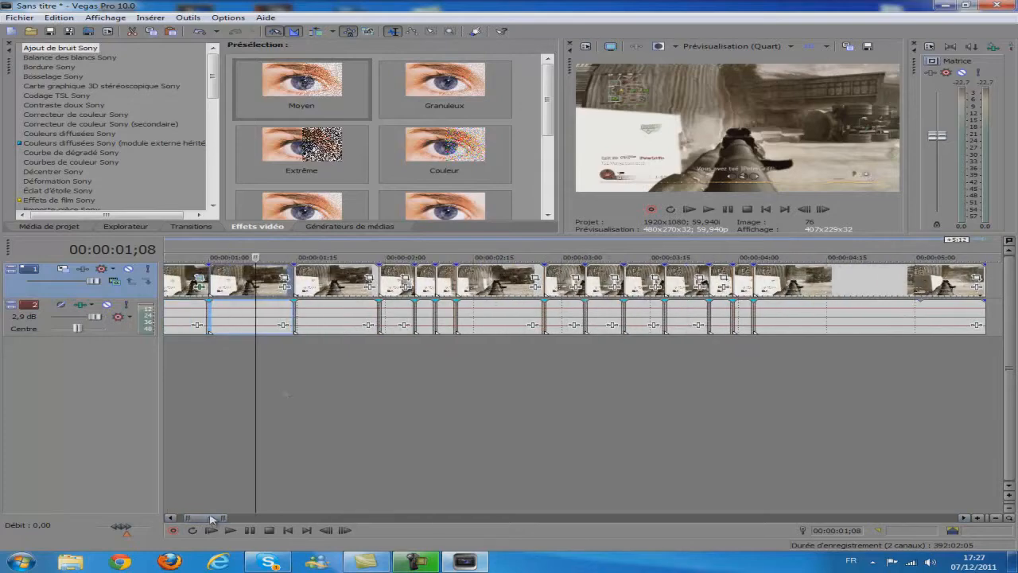
{"action": "left_click", "coordinate": [346, 285], "text": "ctrl"}
{"action": "left_click", "coordinate": [397, 277], "text": "ctrl"}
{"action": "left_click", "coordinate": [426, 276], "text": "ctrl"}
{"action": "left_click", "coordinate": [445, 277], "text": "ctrl"}
{"action": "left_click", "coordinate": [539, 274], "text": "ctrl"}
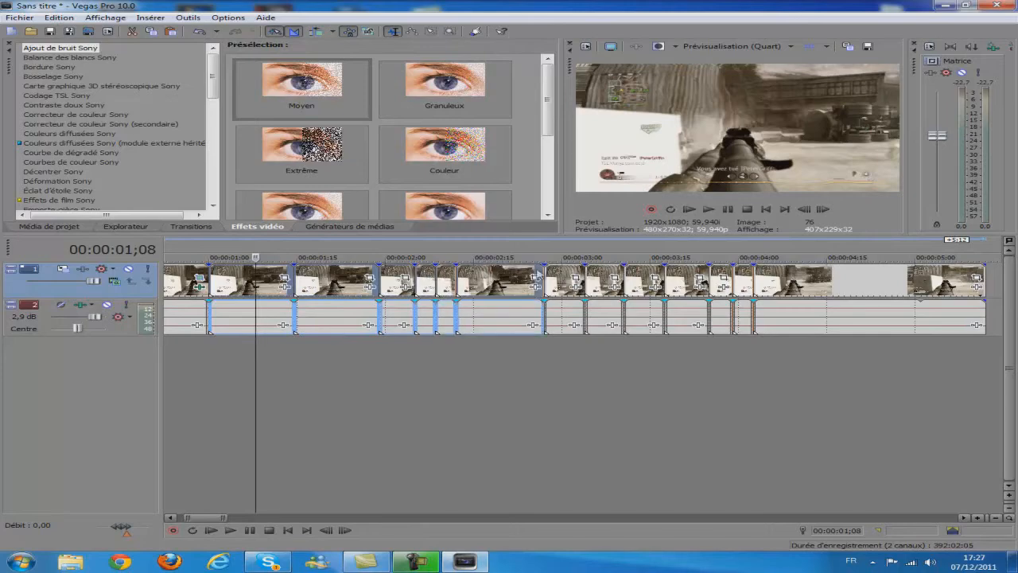
{"action": "left_click", "coordinate": [614, 277]}
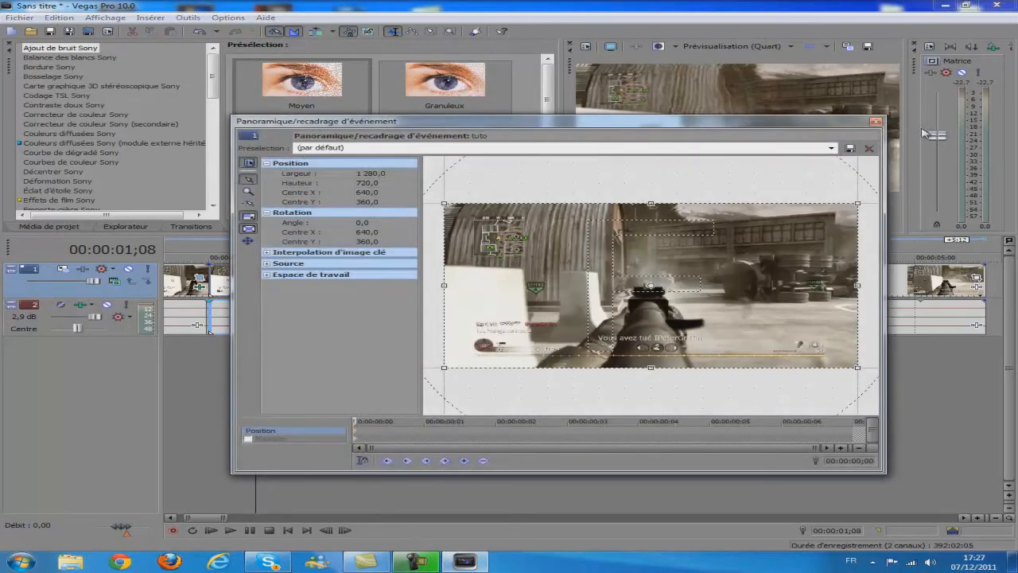
{"action": "left_click", "coordinate": [876, 121]}
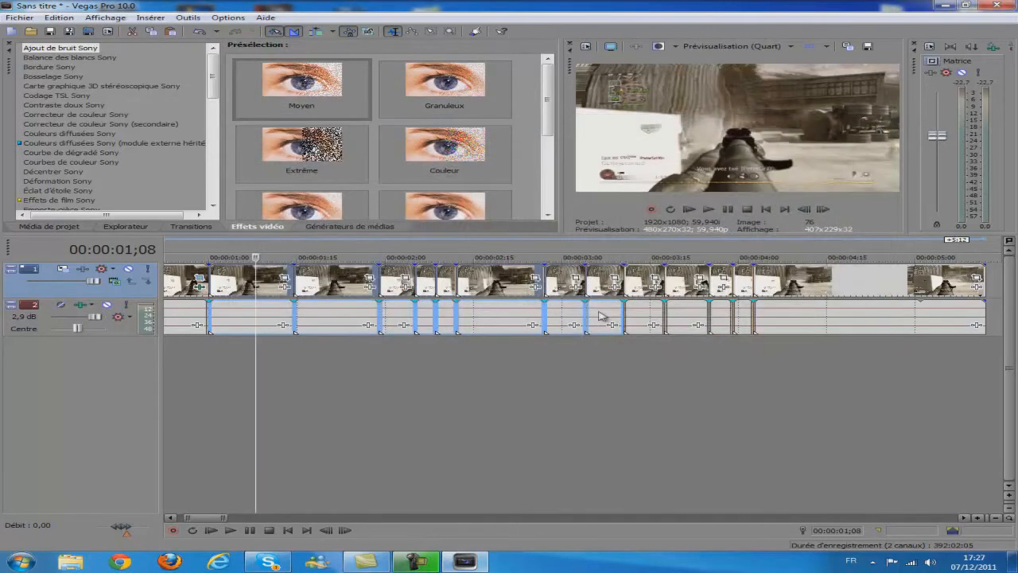
{"action": "left_click", "coordinate": [644, 278], "text": "ctrl"}
{"action": "left_click", "coordinate": [687, 280], "text": "ctrl"}
{"action": "left_click", "coordinate": [725, 275], "text": "ctrl"}
{"action": "left_click", "coordinate": [744, 275], "text": "ctrl"}
{"action": "right_click", "coordinate": [330, 283]}
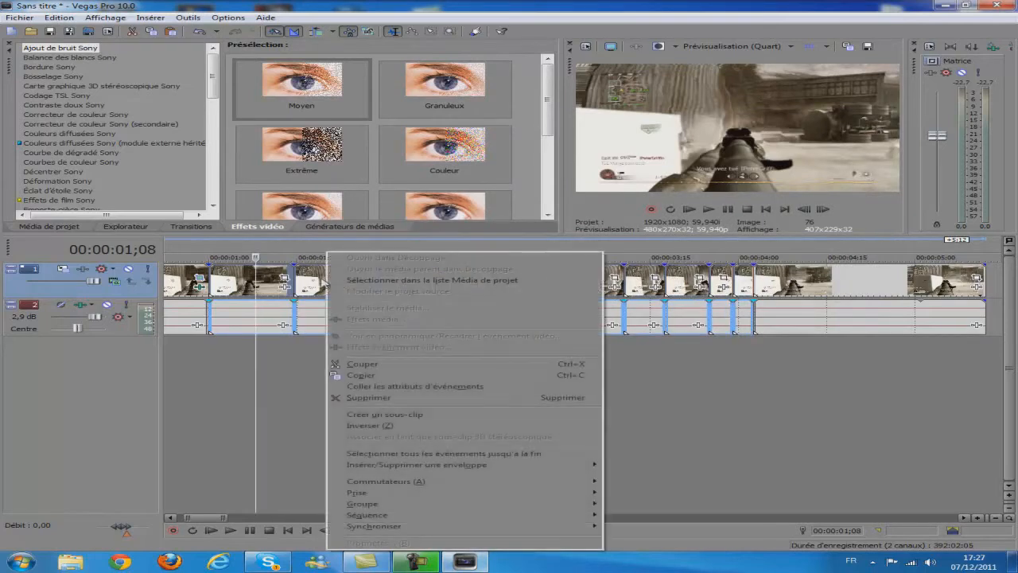
{"action": "left_click", "coordinate": [360, 386]}
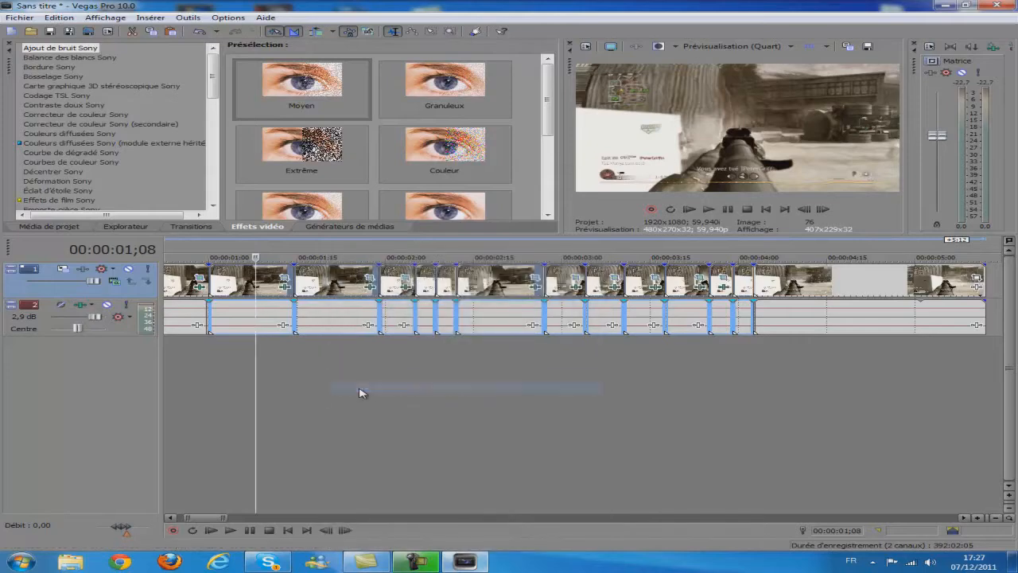
- Play from the second clip's start at 00:00:00;20 to check the effects on every cut, and return to the project start
{"action": "scroll", "coordinate": [310, 392], "scroll_direction": "left", "scroll_amount": 3}
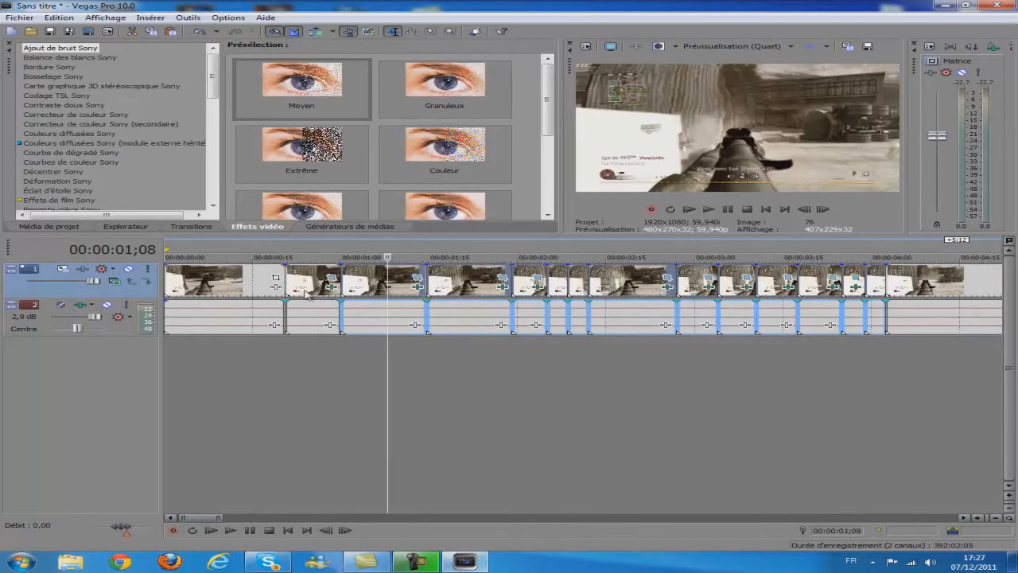
{"action": "left_click", "coordinate": [286, 346]}
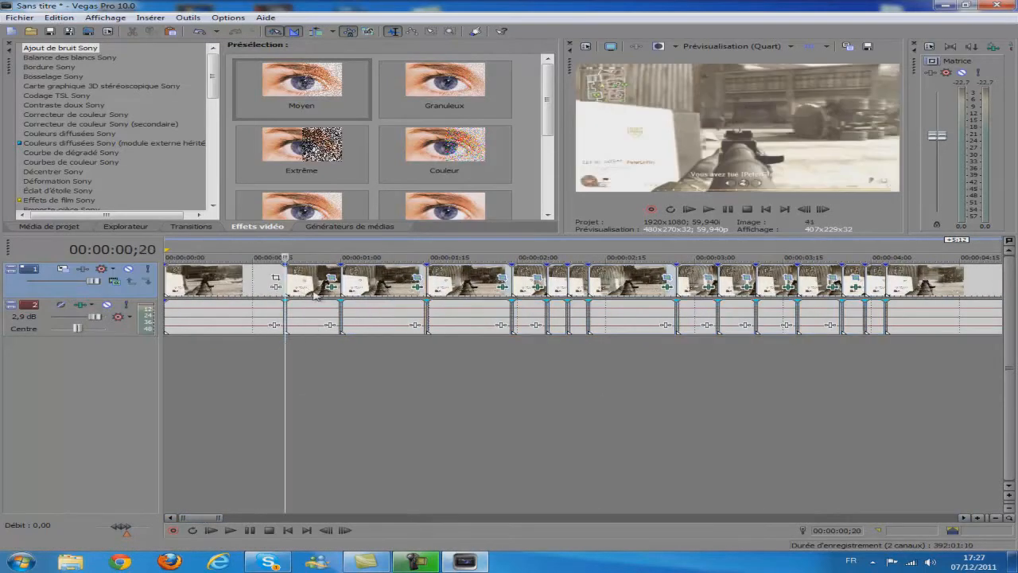
{"action": "scroll", "coordinate": [568, 334], "scroll_direction": "down", "scroll_amount": 2}
{"action": "left_click", "coordinate": [721, 211]}
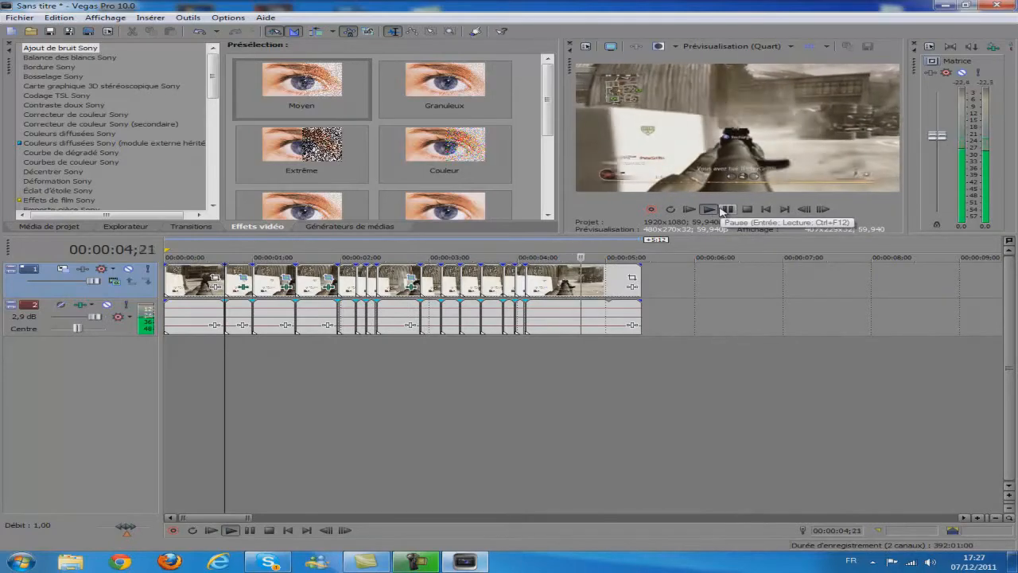
{"action": "left_click", "coordinate": [529, 356]}
{"action": "left_click", "coordinate": [767, 209]}
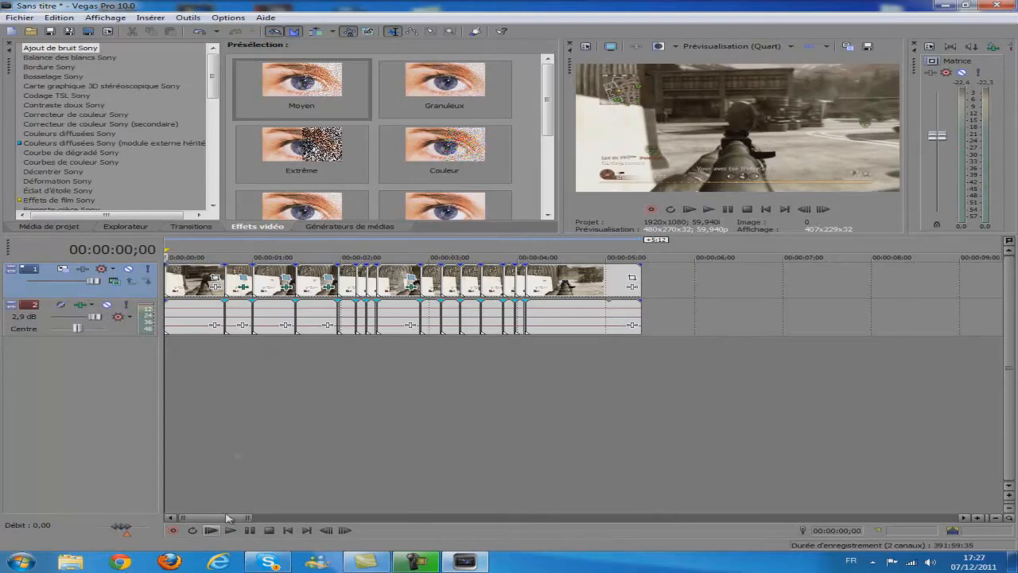
- Place the cursor on the first cut at 00:00:00;20 and insert a new audio track below the existing ones
{"action": "scroll", "coordinate": [233, 363], "scroll_direction": "up", "scroll_amount": 2}
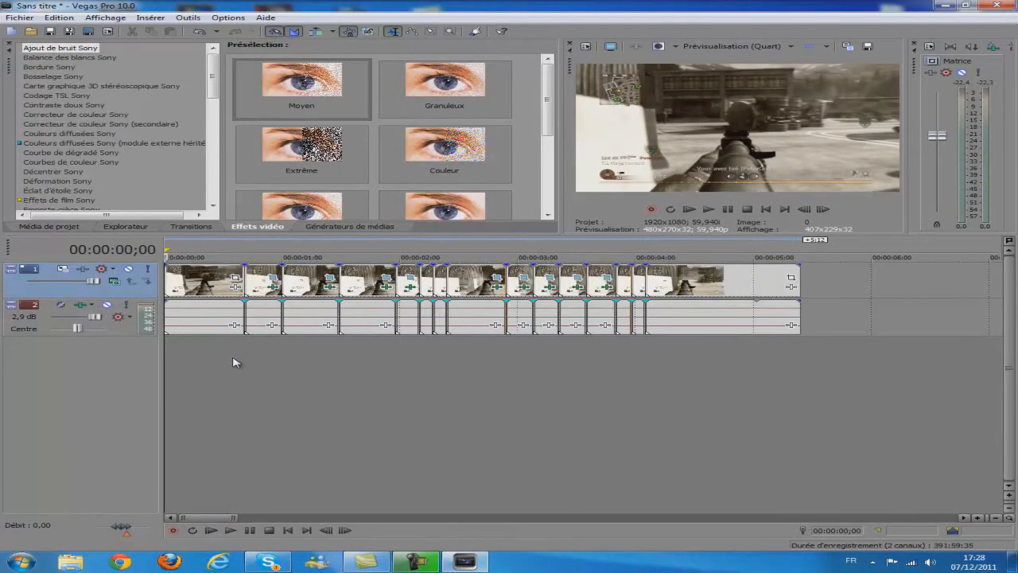
{"action": "left_click", "coordinate": [251, 358]}
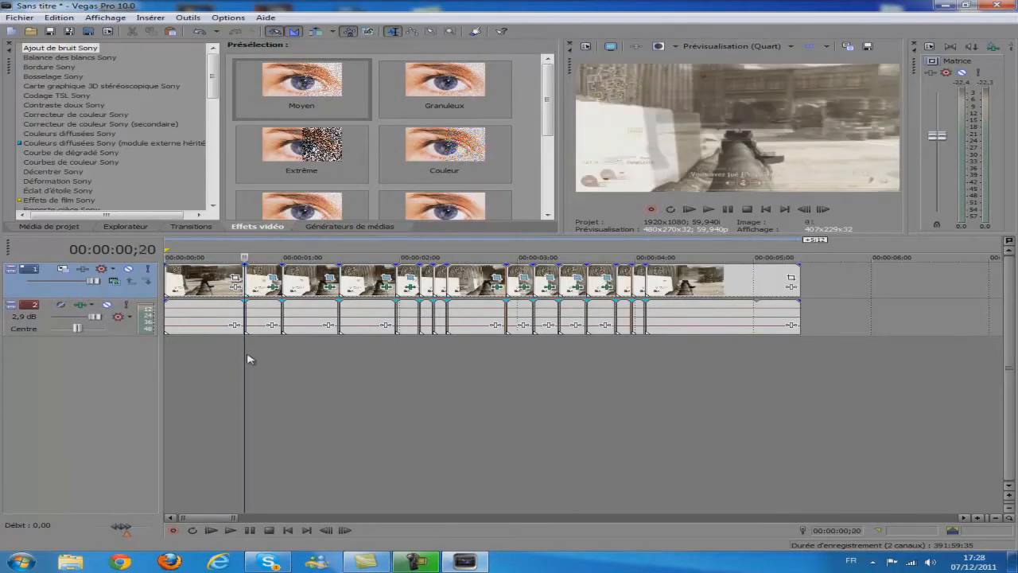
{"action": "right_click", "coordinate": [115, 350]}
{"action": "left_click", "coordinate": [143, 364]}
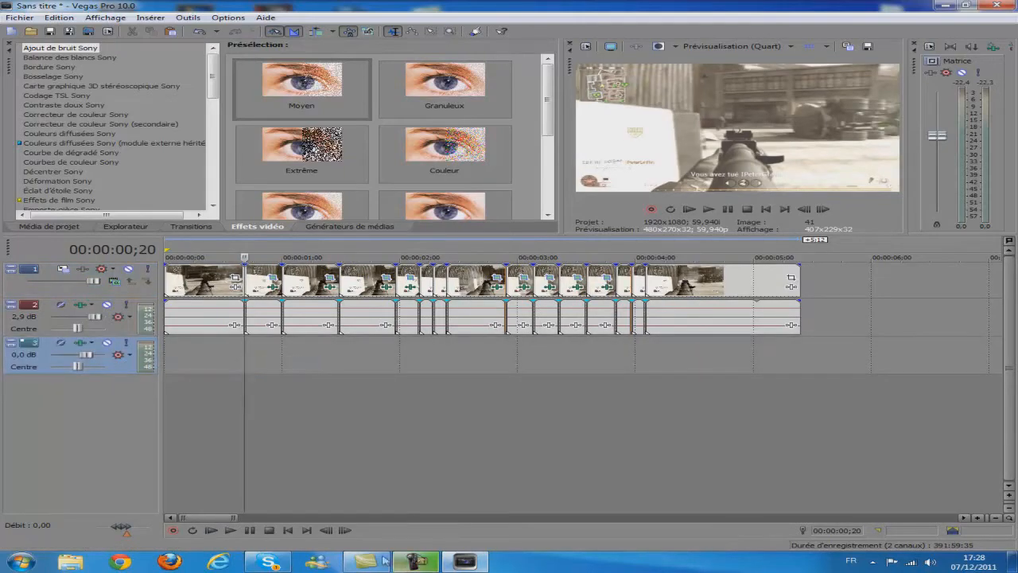
- Switch to the desktop and look for gun sounds in the Youtube folder's Graphisme > Editing pack > Songs, returning to Youtube
{"action": "left_click", "coordinate": [478, 564]}
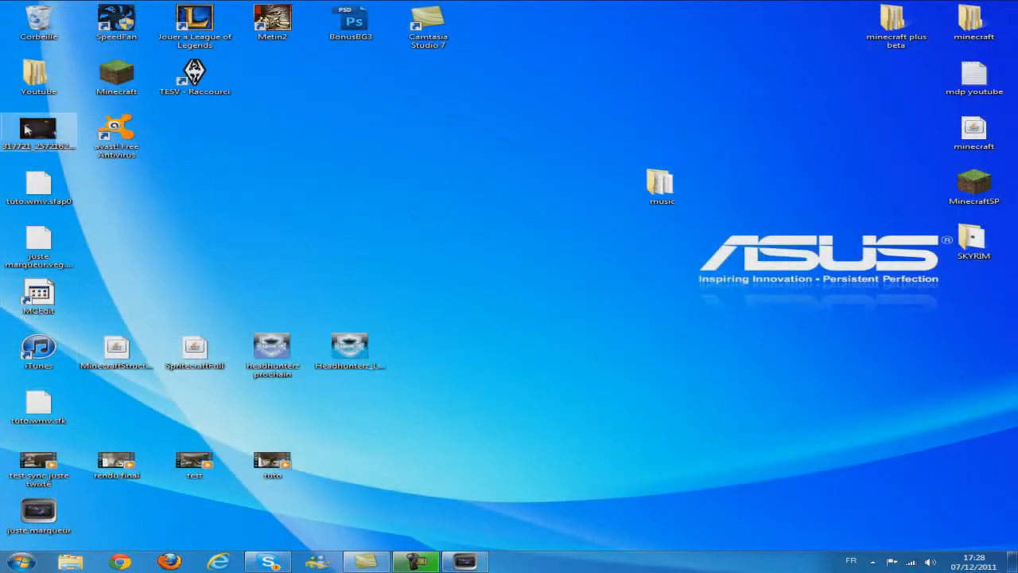
{"action": "double_click", "coordinate": [38, 79]}
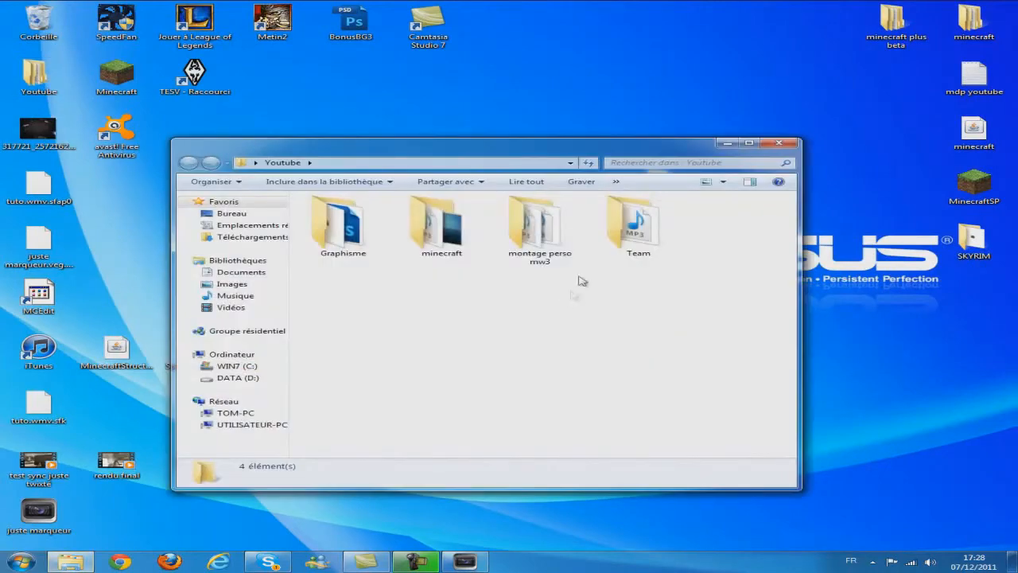
{"action": "double_click", "coordinate": [342, 222]}
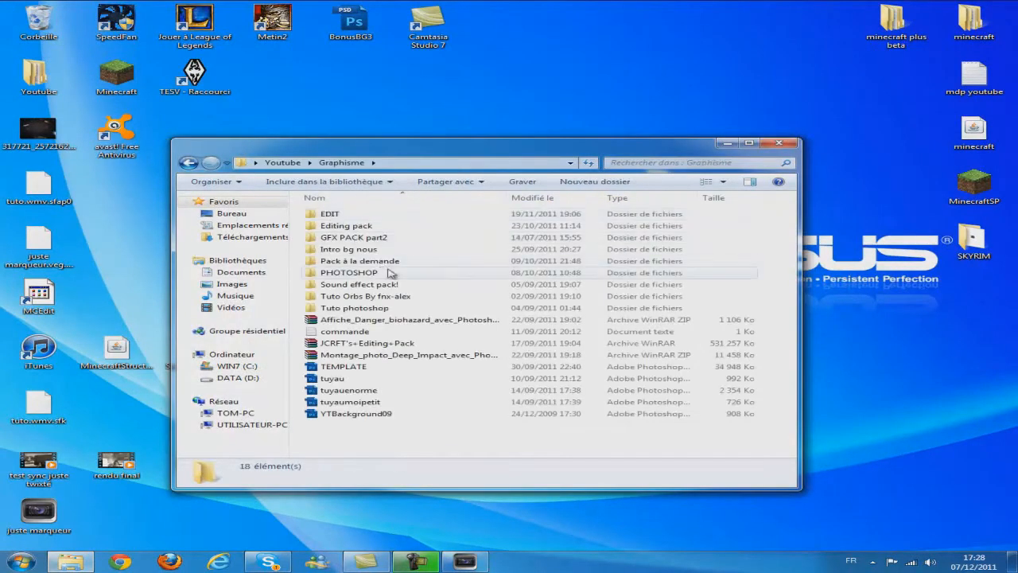
{"action": "double_click", "coordinate": [350, 229]}
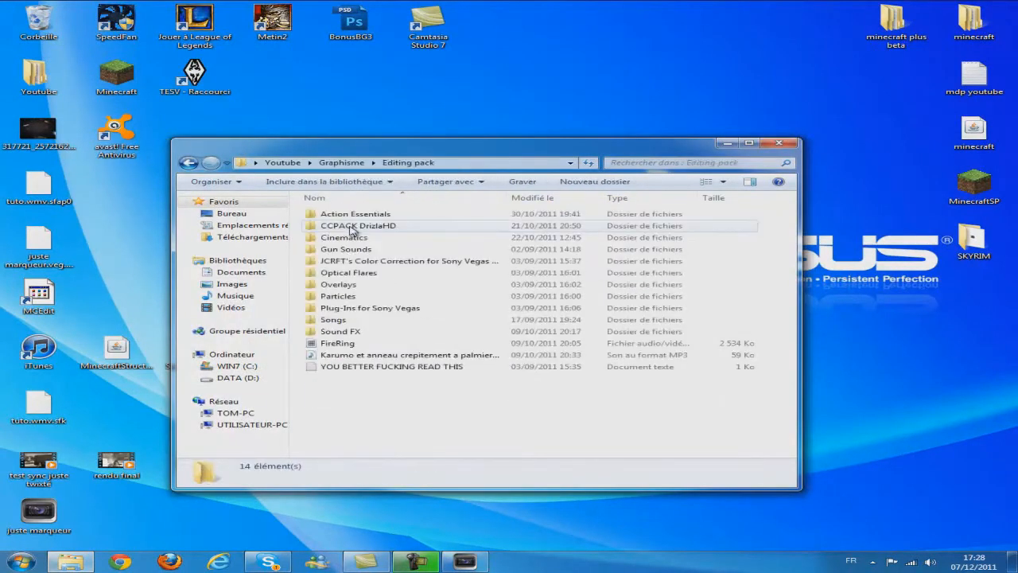
{"action": "double_click", "coordinate": [334, 319]}
{"action": "key", "text": "BackSpace"}
{"action": "key", "text": "BackSpace"}
{"action": "key", "text": "BackSpace"}
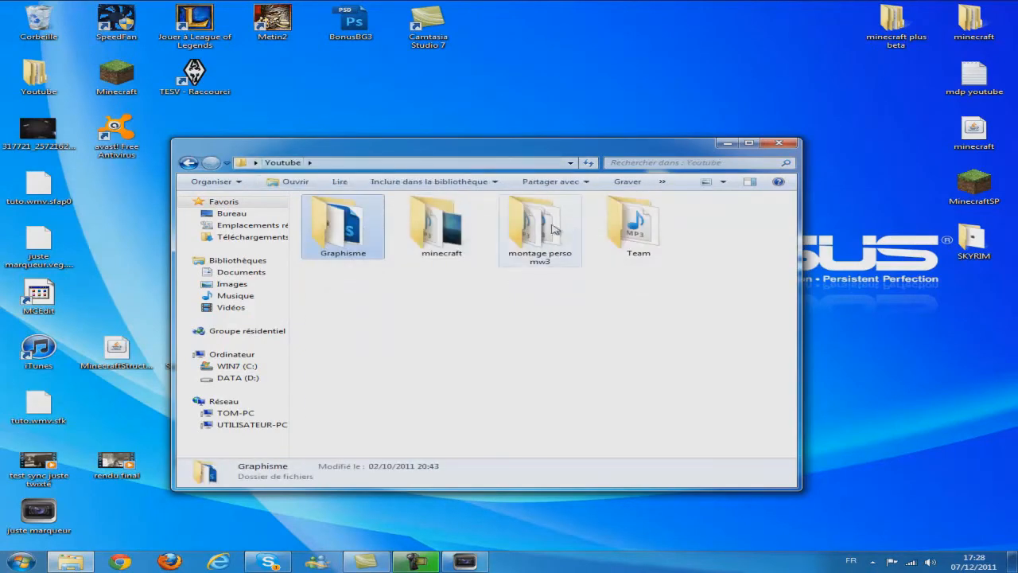
- Examine the weapon sound categories in montage perso mw3 > armes mw3, and return to the Youtube folder
{"action": "double_click", "coordinate": [555, 229]}
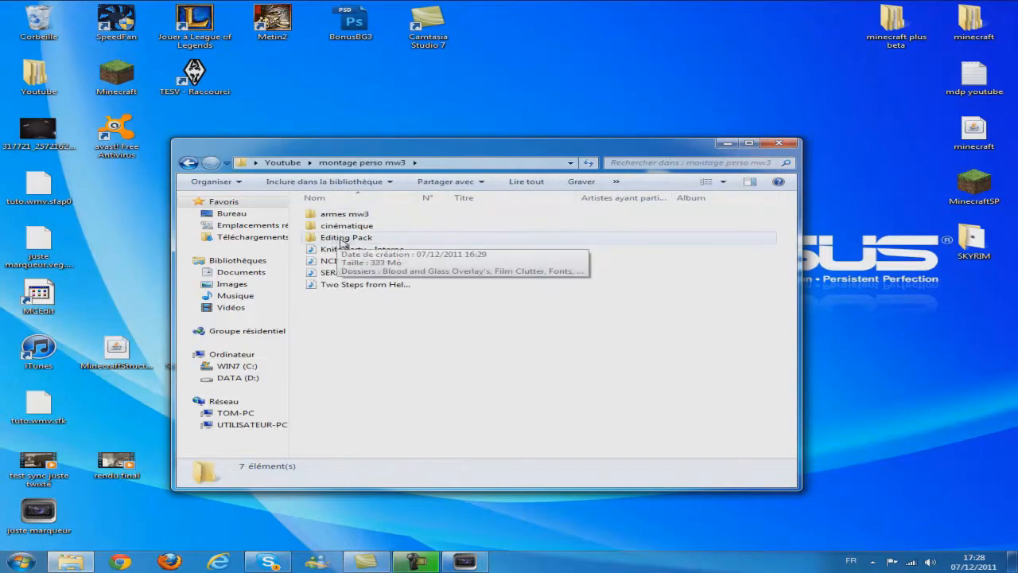
{"action": "left_click", "coordinate": [342, 241]}
{"action": "left_click", "coordinate": [350, 226]}
{"action": "double_click", "coordinate": [370, 215]}
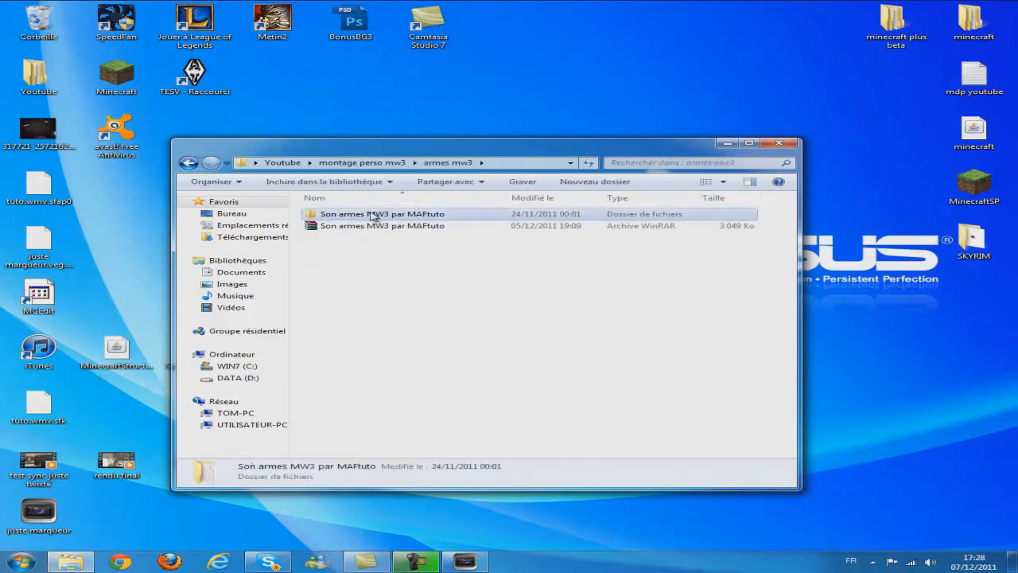
{"action": "double_click", "coordinate": [372, 214]}
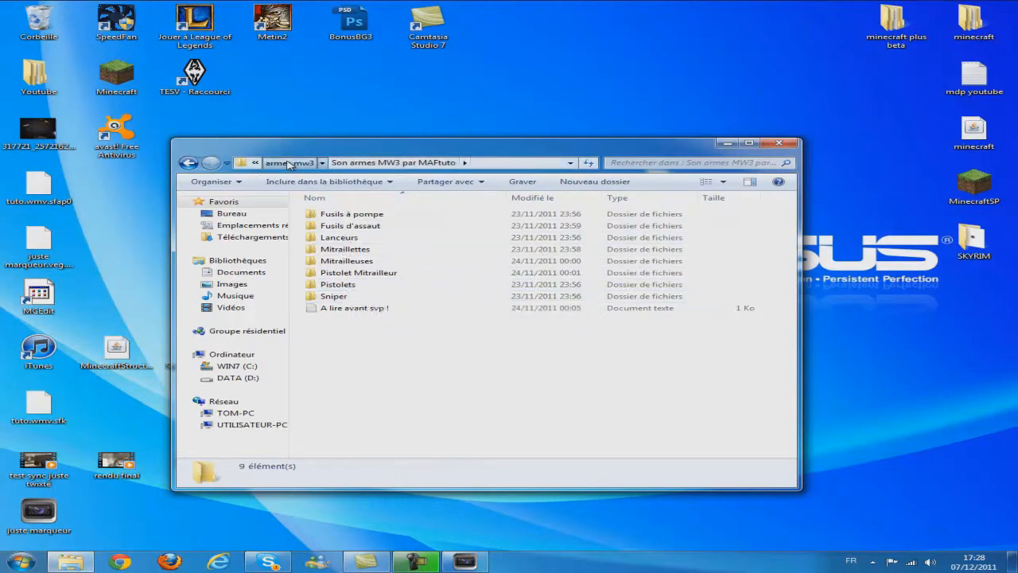
{"action": "left_click", "coordinate": [326, 162]}
{"action": "left_click", "coordinate": [350, 162]}
{"action": "left_click", "coordinate": [282, 162]}
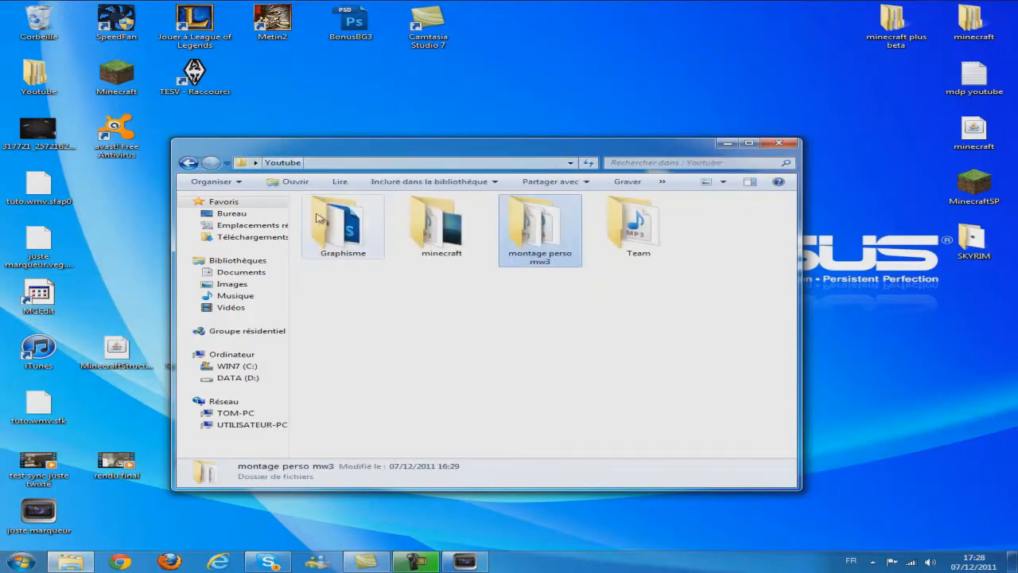
- Look through the Gun Sounds and Songs folders inside Graphisme > Editing pack
{"action": "double_click", "coordinate": [343, 227]}
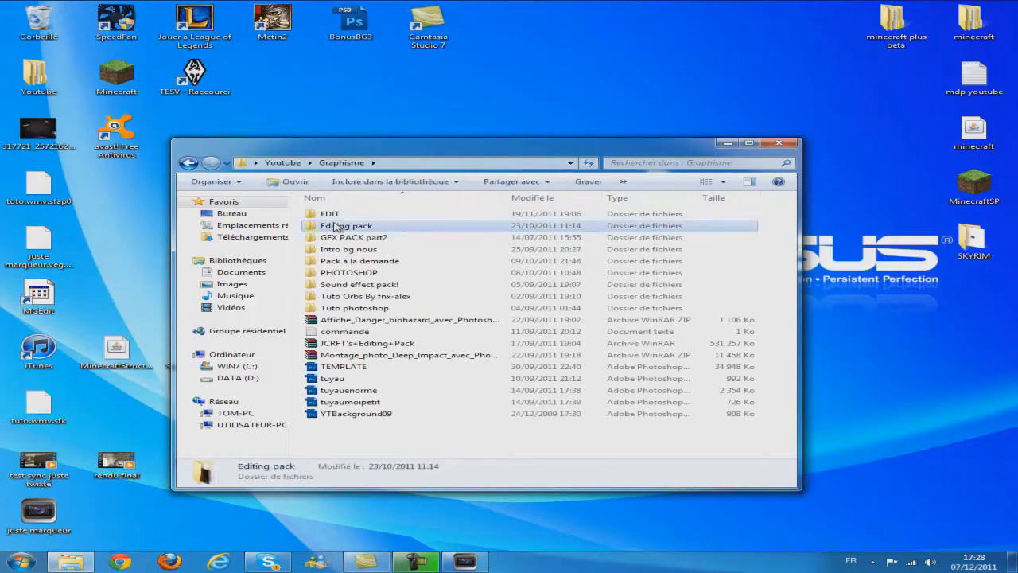
{"action": "double_click", "coordinate": [337, 226]}
{"action": "double_click", "coordinate": [344, 249]}
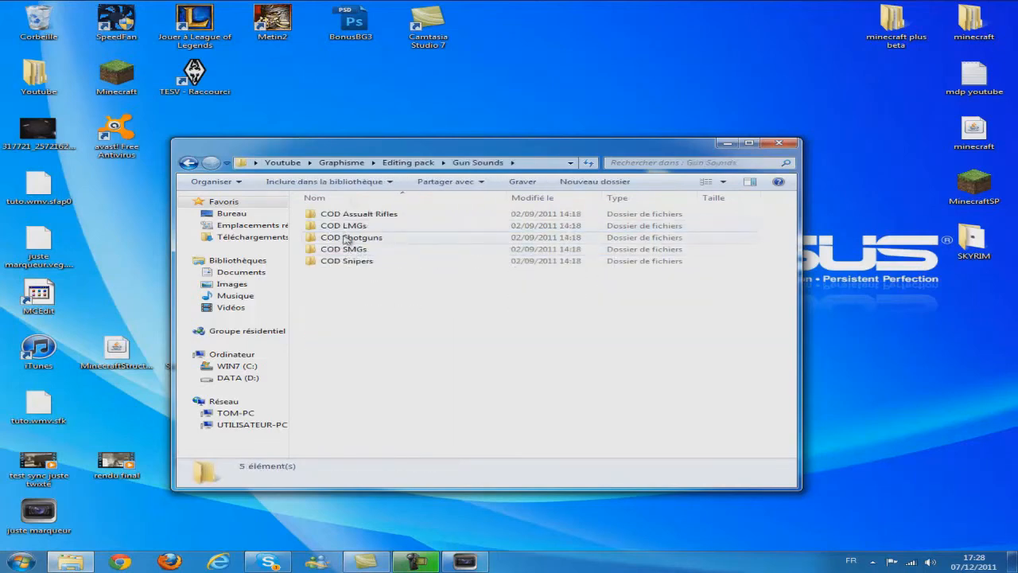
{"action": "left_click", "coordinate": [401, 162]}
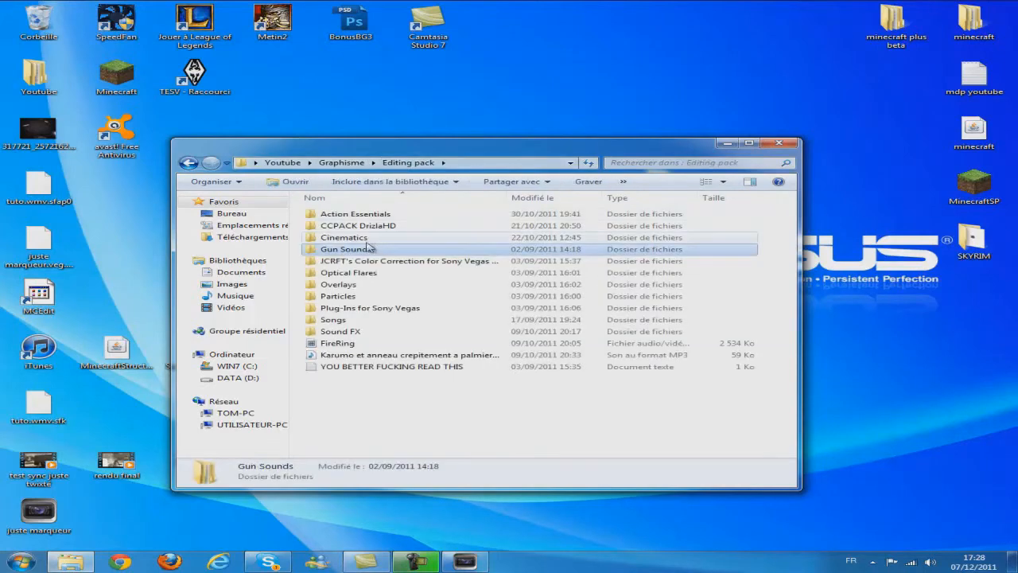
{"action": "left_click_drag", "start_coordinate": [370, 250], "coordinate": [361, 325]}
{"action": "double_click", "coordinate": [360, 325]}
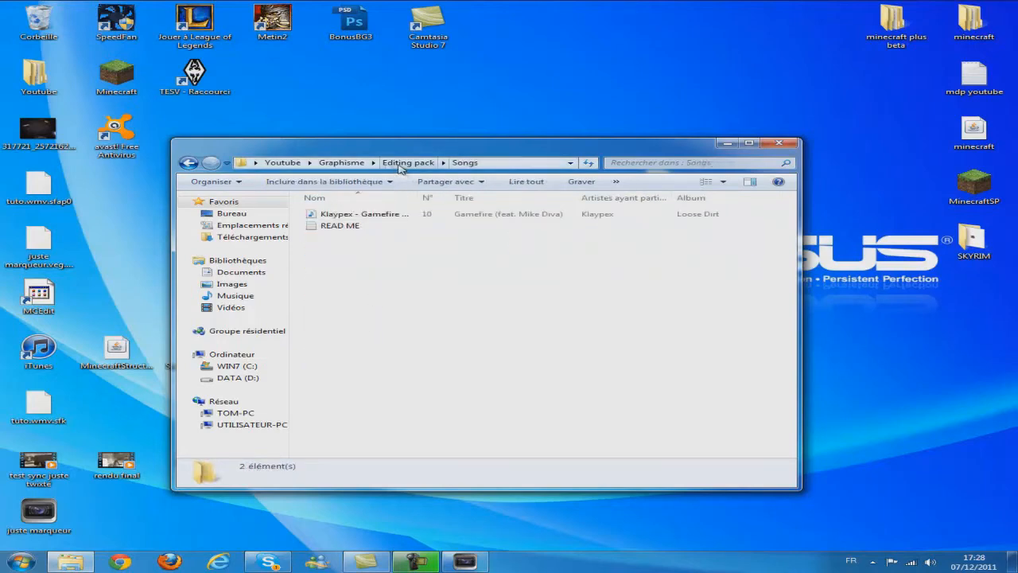
- Open the assault rifle sounds folder at Graphisme > GFX PACK part2 > CALL OF DUTY > Gun Sounds > COD4 > Assaut
{"action": "left_click", "coordinate": [356, 164]}
{"action": "double_click", "coordinate": [342, 236]}
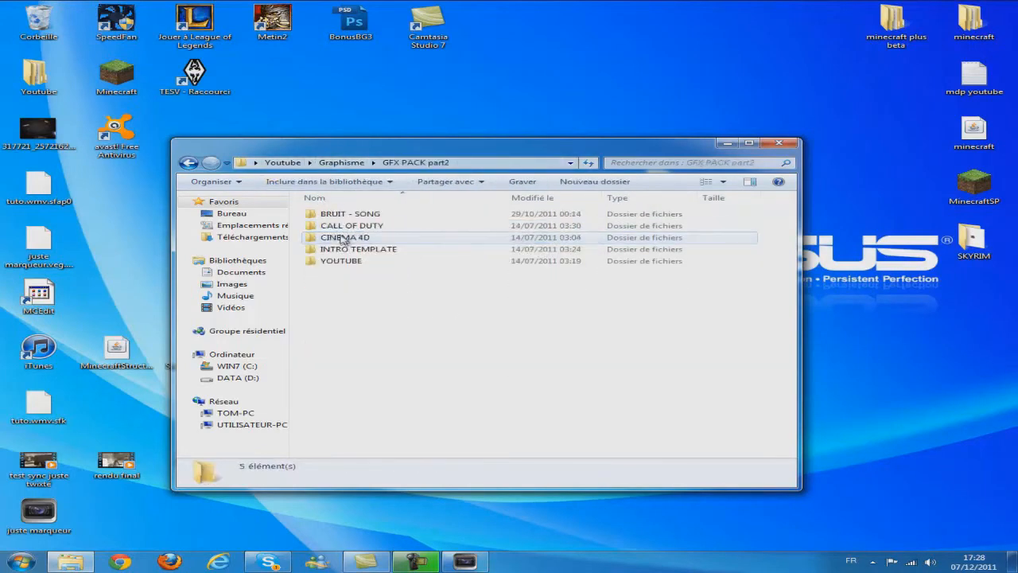
{"action": "double_click", "coordinate": [351, 229]}
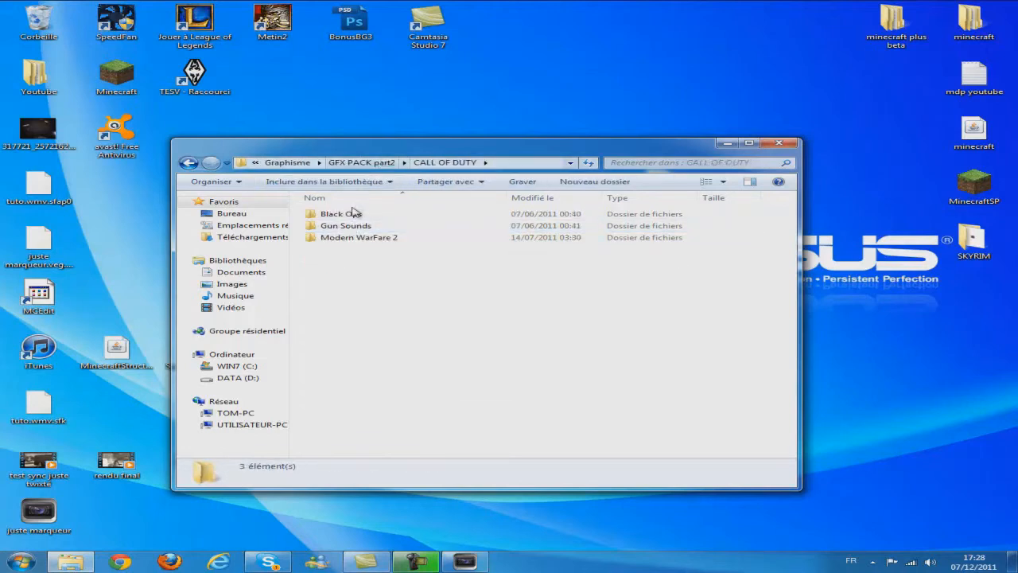
{"action": "left_click", "coordinate": [350, 228]}
{"action": "double_click", "coordinate": [352, 230]}
{"action": "double_click", "coordinate": [342, 230]}
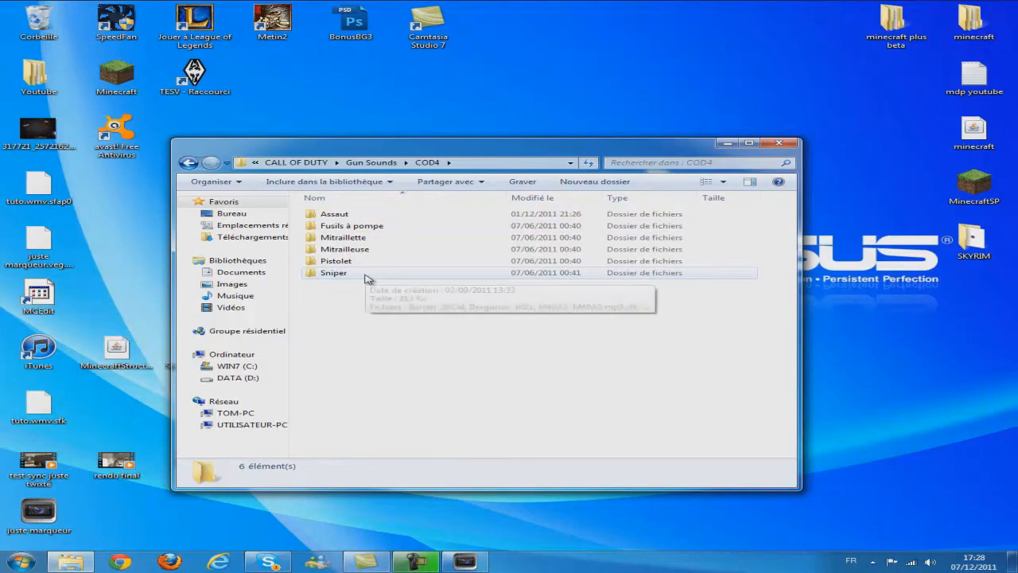
{"action": "double_click", "coordinate": [347, 217]}
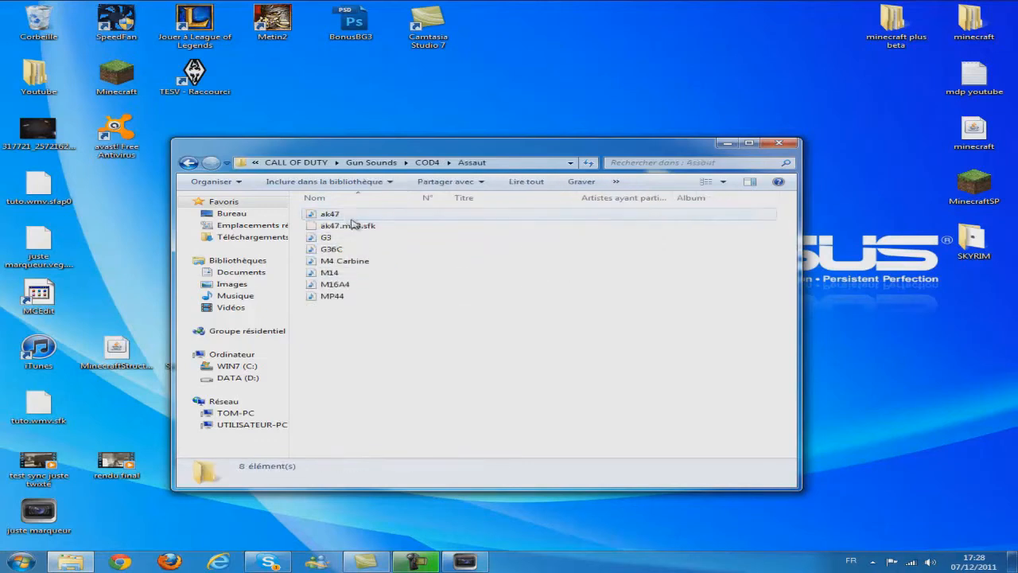
- Add the ak47 sound to the timeline on audio track 3 at the first cut, 00:00:00;20, and play it back
{"action": "left_click_drag", "start_coordinate": [326, 218], "coordinate": [251, 362]}
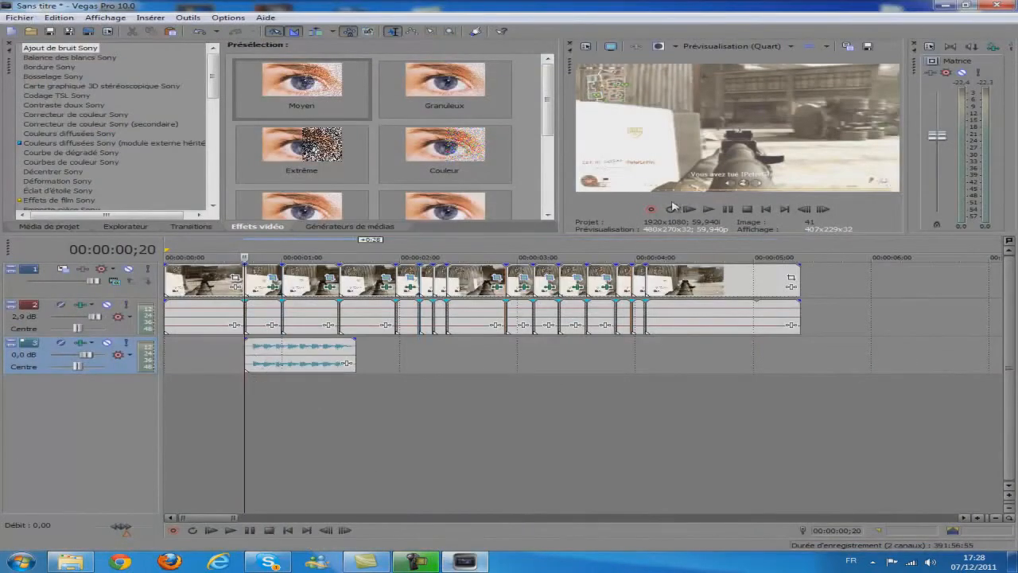
{"action": "left_click", "coordinate": [710, 209]}
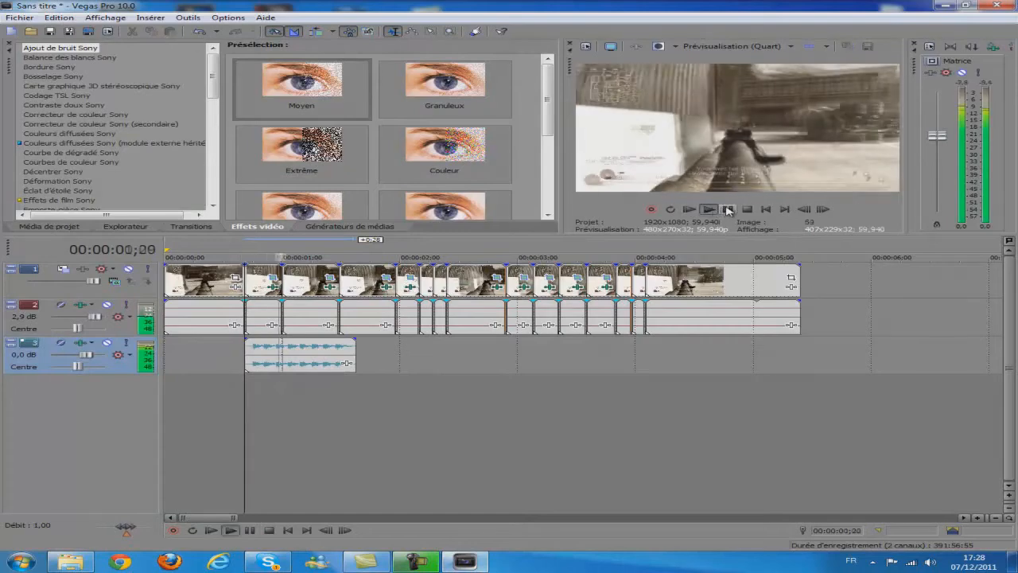
{"action": "key", "text": "space"}
- Try to split all tracks at the start and end of the first gunshot in the ak47 sound
{"action": "left_click", "coordinate": [250, 377]}
{"action": "scroll", "coordinate": [256, 381], "scroll_direction": "up", "scroll_amount": 2}
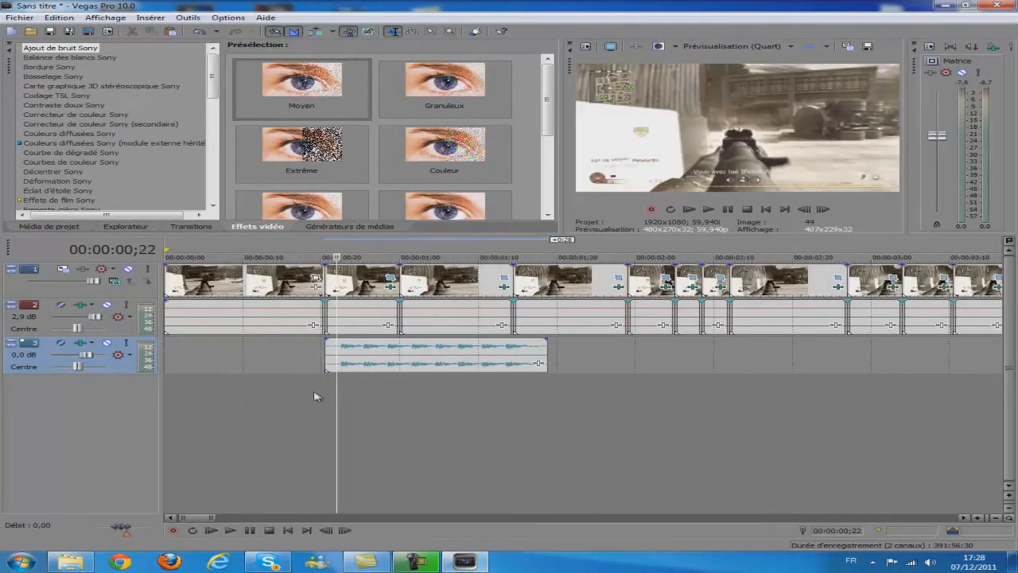
{"action": "left_click", "coordinate": [824, 210]}
{"action": "left_click", "coordinate": [803, 209]}
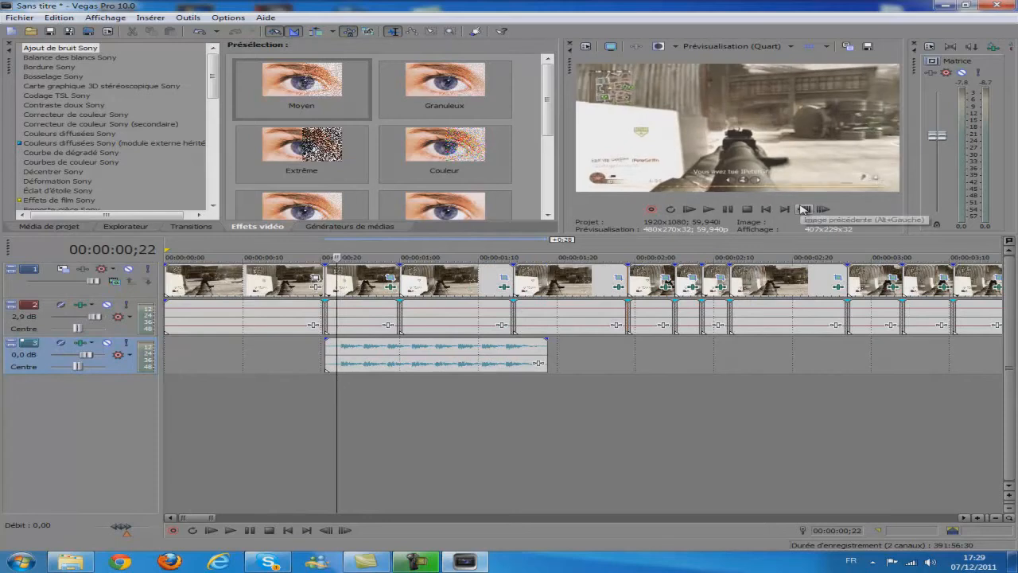
{"action": "left_click", "coordinate": [806, 210]}
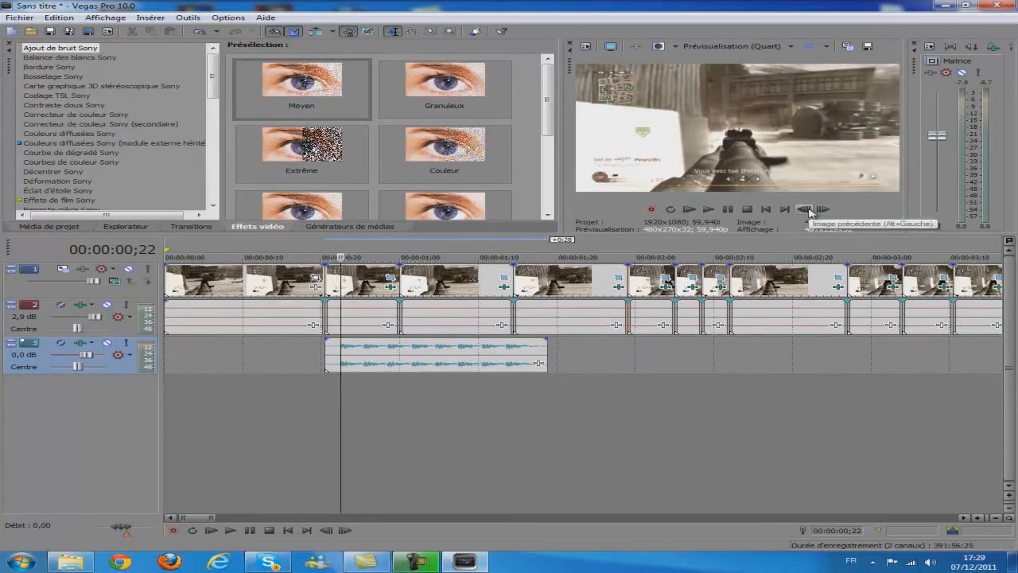
{"action": "left_click", "coordinate": [823, 210]}
{"action": "left_click", "coordinate": [823, 210]}
{"action": "left_click", "coordinate": [823, 210]}
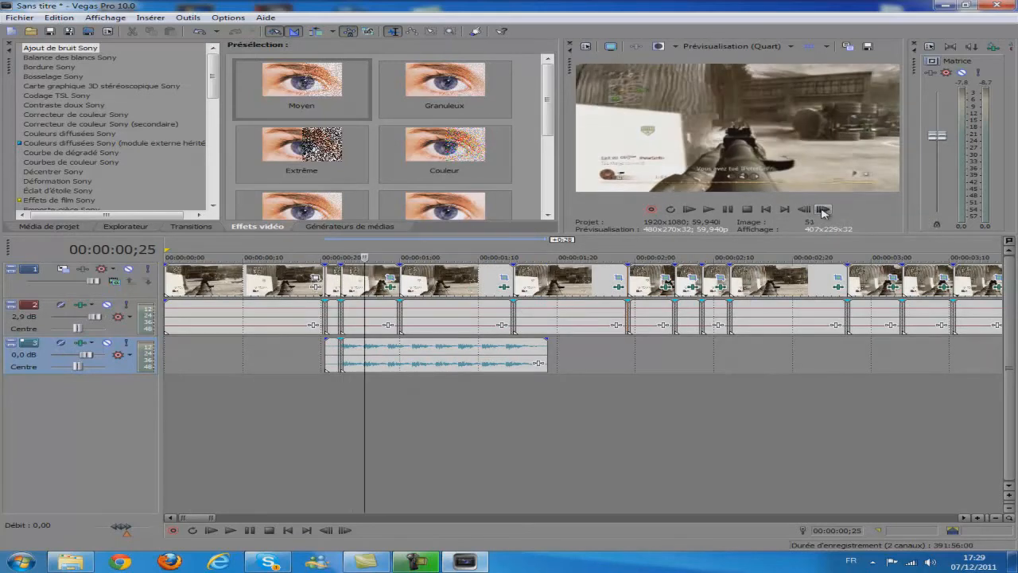
{"action": "left_click", "coordinate": [804, 210]}
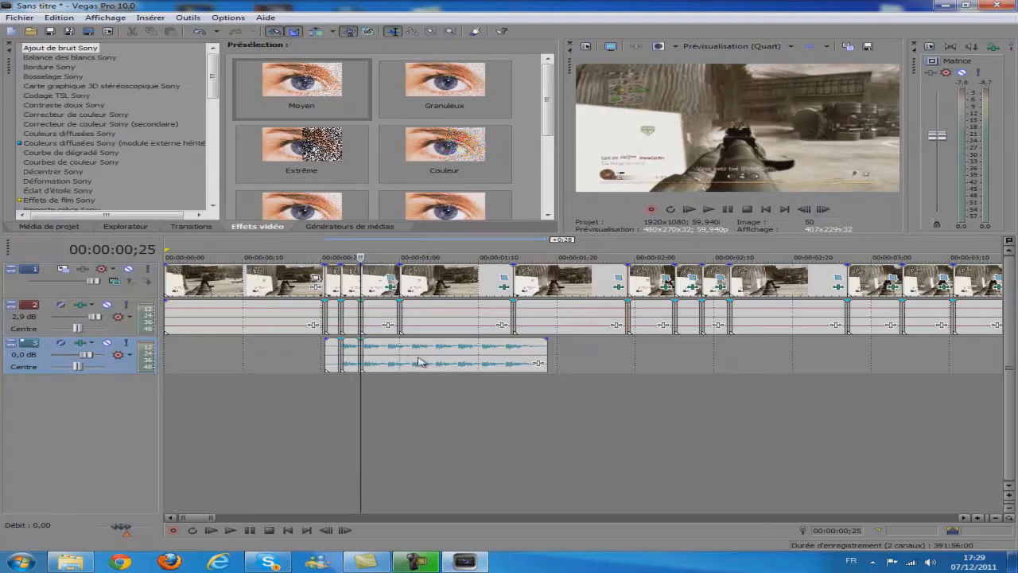
- Split only the ak47 sound clip just before and just after its first gunshot, at about 00:00:00;22 and 00:00:00;25
{"action": "left_click", "coordinate": [338, 385]}
{"action": "left_click", "coordinate": [340, 355]}
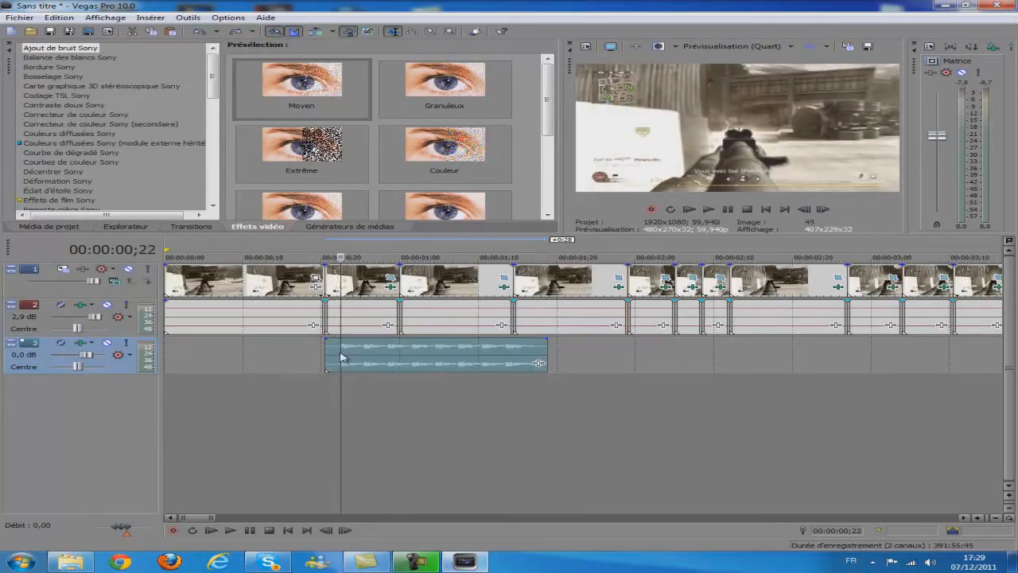
{"action": "key", "text": "s"}
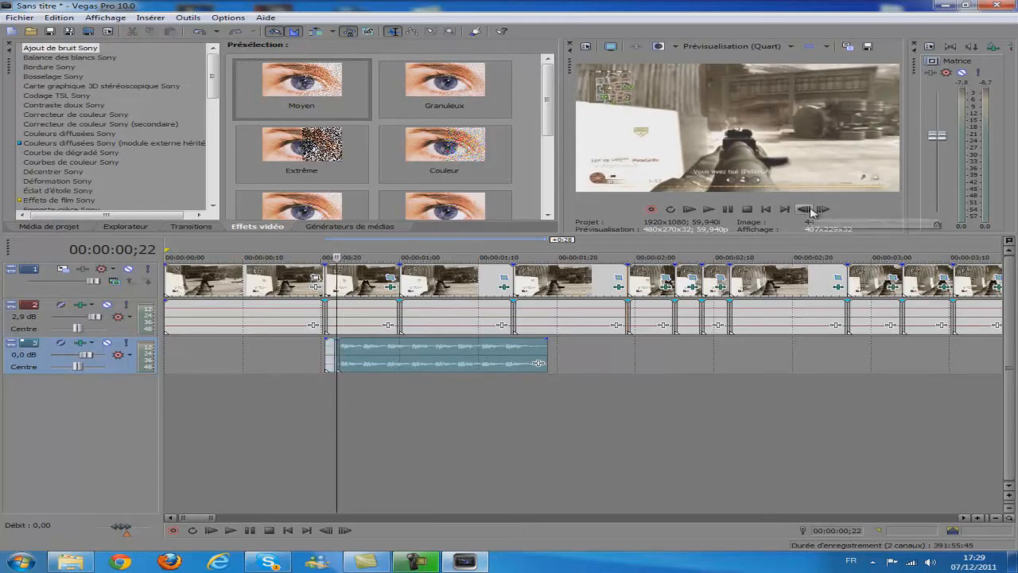
{"action": "left_click", "coordinate": [820, 211]}
{"action": "left_click", "coordinate": [820, 211]}
{"action": "left_click", "coordinate": [821, 211]}
{"action": "left_click", "coordinate": [820, 210]}
{"action": "left_click", "coordinate": [820, 211]}
{"action": "left_click", "coordinate": [820, 210]}
{"action": "left_click", "coordinate": [810, 211]}
{"action": "key", "text": "s"}
- Delete the ak47 pieces before and after the isolated gunshot, and move the gunshot clip to the first cut
{"action": "left_click", "coordinate": [332, 360]}
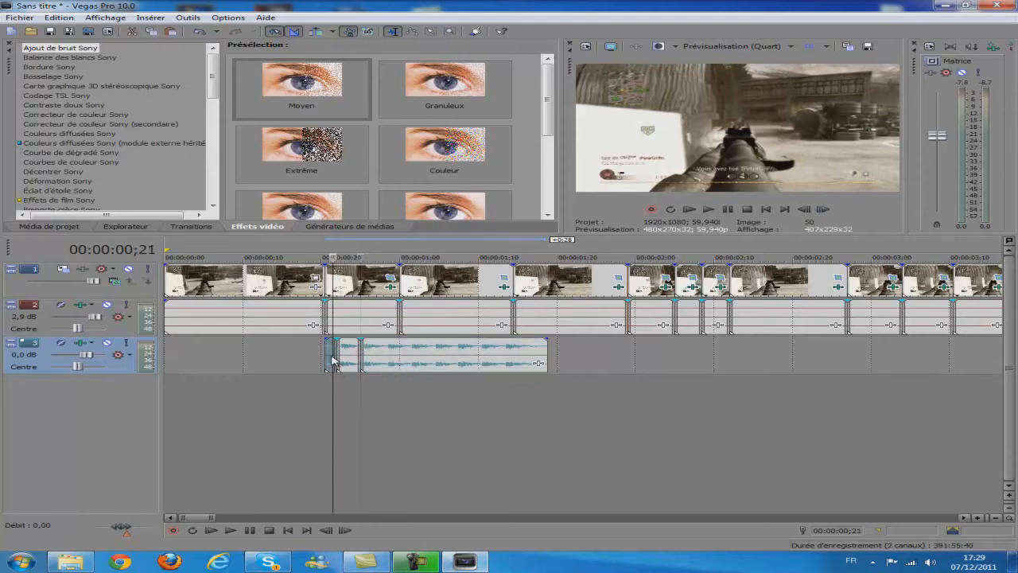
{"action": "key", "text": "Delete"}
{"action": "left_click", "coordinate": [399, 361]}
{"action": "key", "text": "Delete"}
{"action": "key", "text": "Right"}
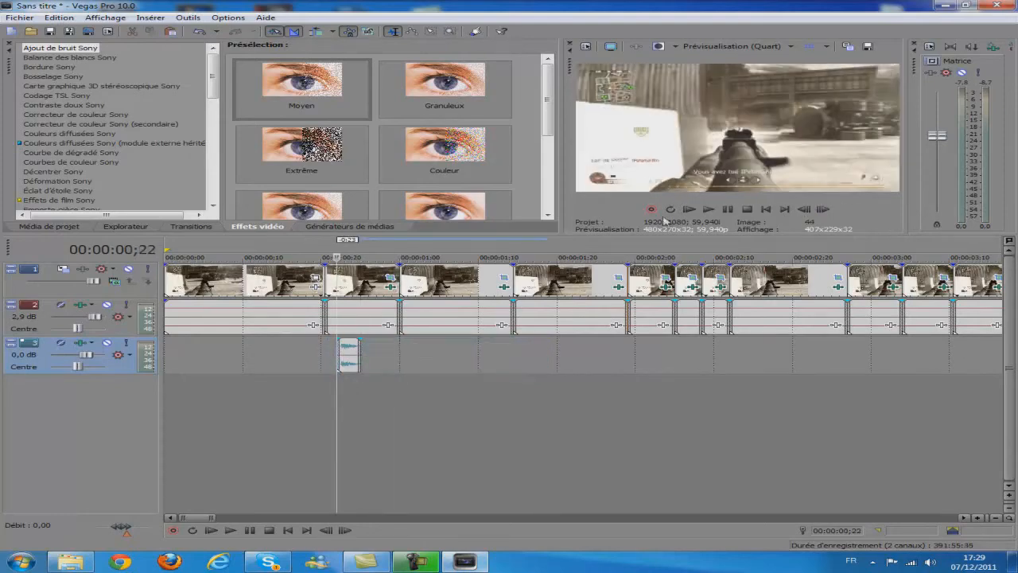
{"action": "left_click", "coordinate": [711, 208]}
{"action": "left_click_drag", "start_coordinate": [350, 349], "coordinate": [340, 348]}
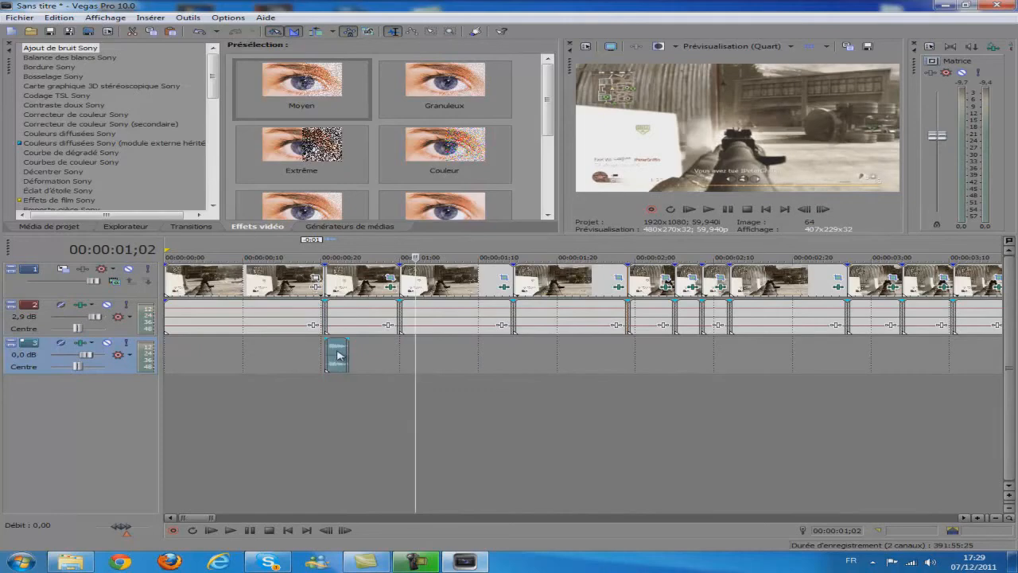
- Paste copies of the gunshot clip on track 3 at the next six cuts, starting at 00:00:01;00
{"action": "left_click", "coordinate": [400, 351]}
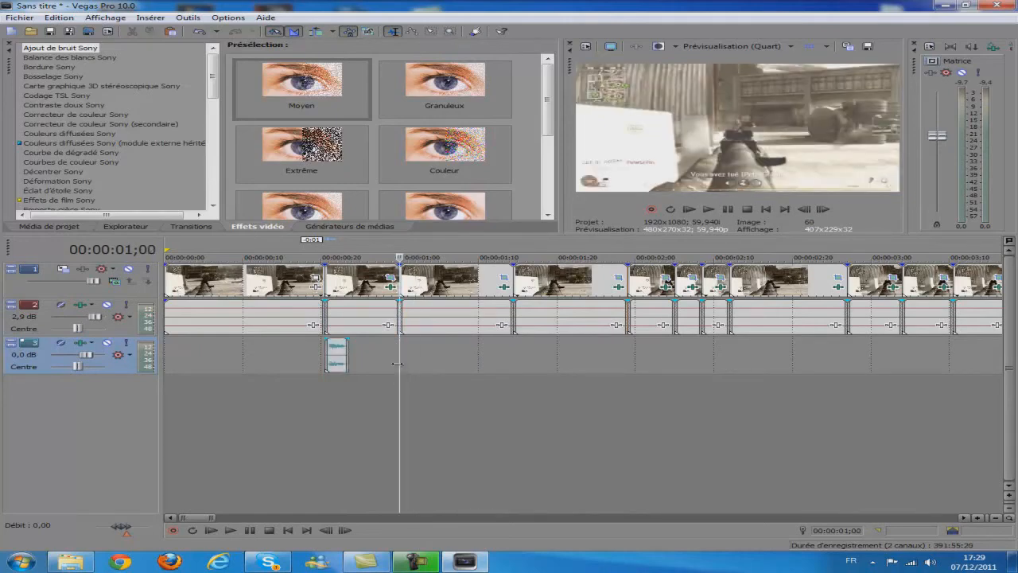
{"action": "key", "text": "ctrl+v"}
{"action": "left_click", "coordinate": [506, 358]}
{"action": "left_click", "coordinate": [514, 358]}
{"action": "key", "text": "ctrl+v"}
{"action": "left_click", "coordinate": [628, 355]}
{"action": "key", "text": "ctrl+v"}
{"action": "left_click", "coordinate": [676, 355]}
{"action": "key", "text": "ctrl+v"}
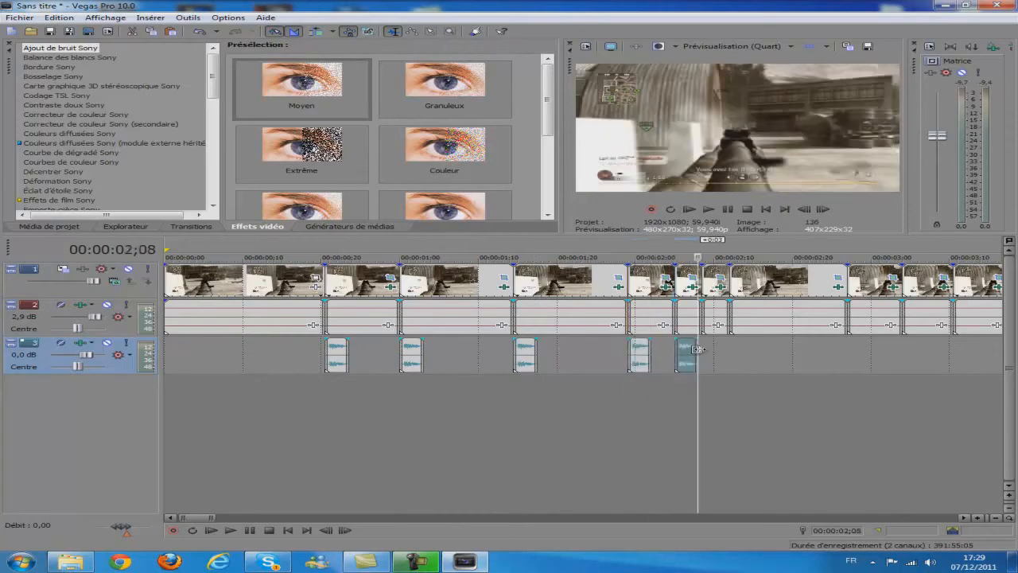
{"action": "left_click", "coordinate": [702, 355]}
{"action": "key", "text": "ctrl+v"}
{"action": "left_click", "coordinate": [730, 355]}
{"action": "key", "text": "ctrl+v"}
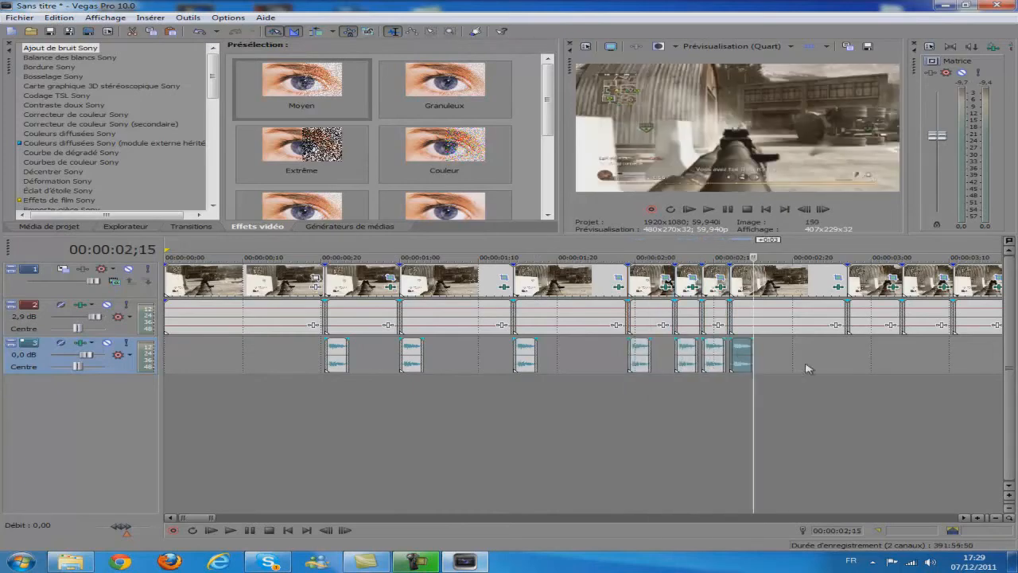
- Paste the gunshot clip at the remaining seven cuts, up to the start of the last video segment just after 00:00:04;02
{"action": "left_click", "coordinate": [848, 355]}
{"action": "key", "text": "ctrl+v"}
{"action": "left_click", "coordinate": [904, 354]}
{"action": "key", "text": "ctrl+v"}
{"action": "scroll", "coordinate": [590, 439], "scroll_direction": "down", "scroll_amount": 1}
{"action": "left_click", "coordinate": [596, 354]}
{"action": "key", "text": "ctrl+v"}
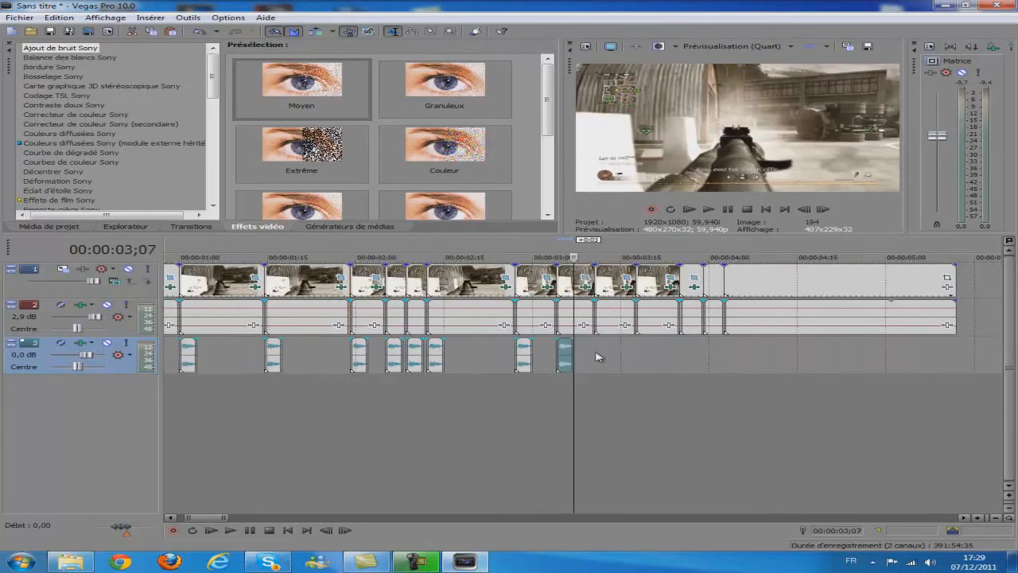
{"action": "left_click", "coordinate": [636, 355]}
{"action": "key", "text": "ctrl+v"}
{"action": "left_click", "coordinate": [681, 354]}
{"action": "key", "text": "ctrl+v"}
{"action": "left_click", "coordinate": [706, 355]}
{"action": "key", "text": "ctrl+v"}
{"action": "left_click", "coordinate": [731, 355]}
{"action": "left_click", "coordinate": [721, 356]}
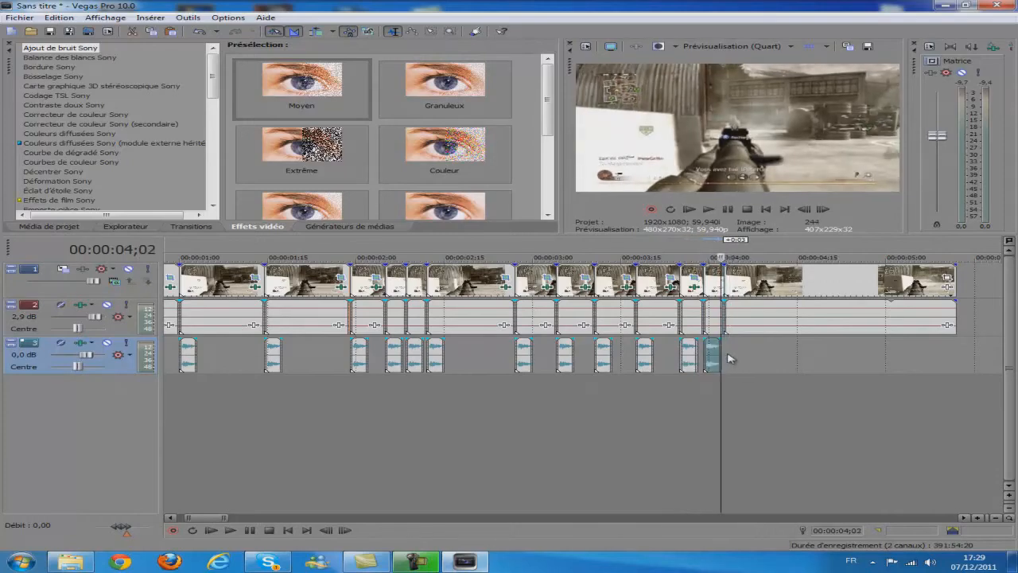
{"action": "left_click", "coordinate": [726, 354]}
{"action": "key", "text": "ctrl+v"}
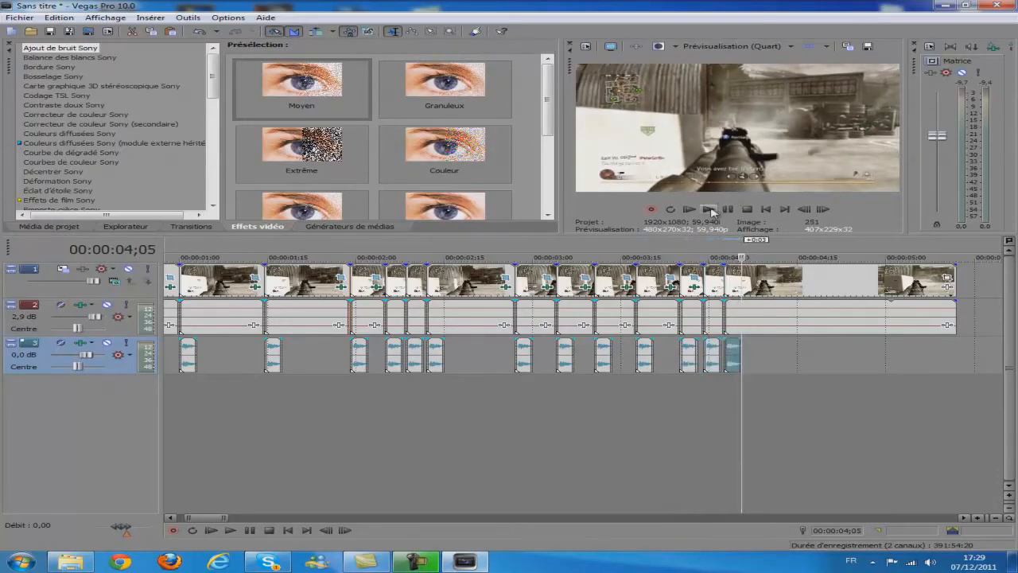
- Play back the sequence several times from before the first cut to check the gunshots against the music
{"action": "left_click", "coordinate": [711, 209]}
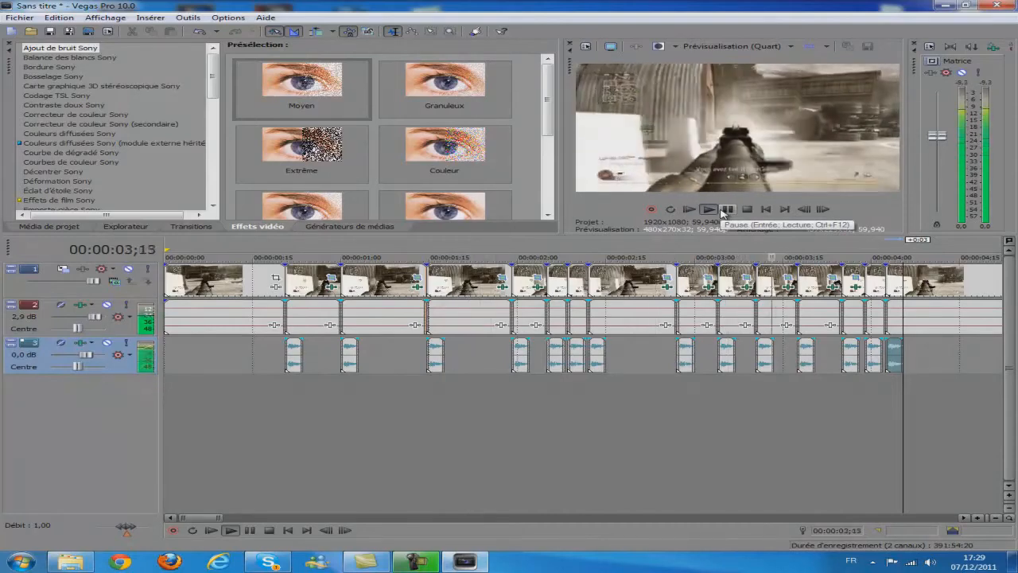
{"action": "left_click", "coordinate": [726, 210]}
{"action": "left_click", "coordinate": [746, 209]}
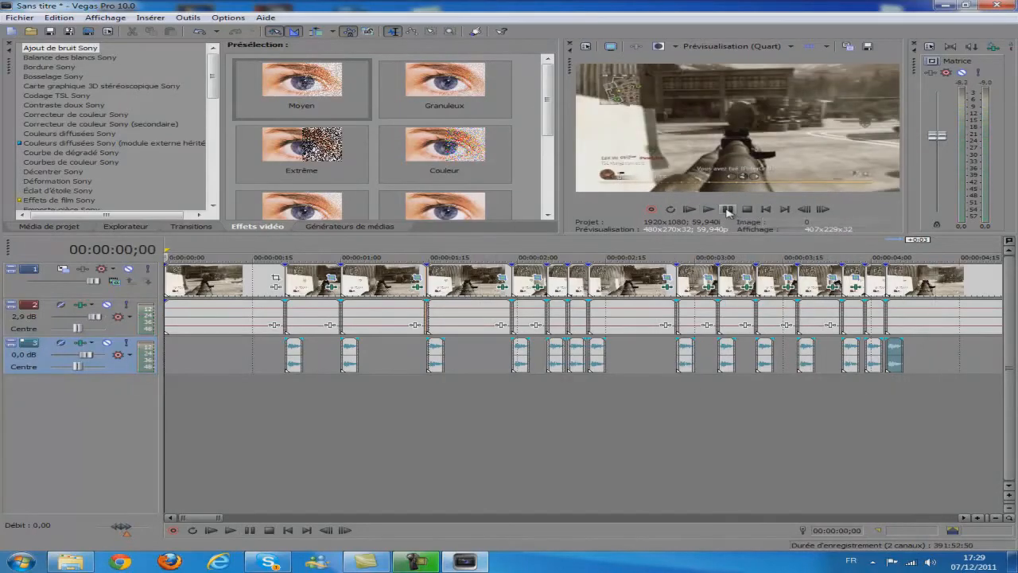
{"action": "left_click", "coordinate": [727, 211]}
{"action": "left_click", "coordinate": [266, 385]}
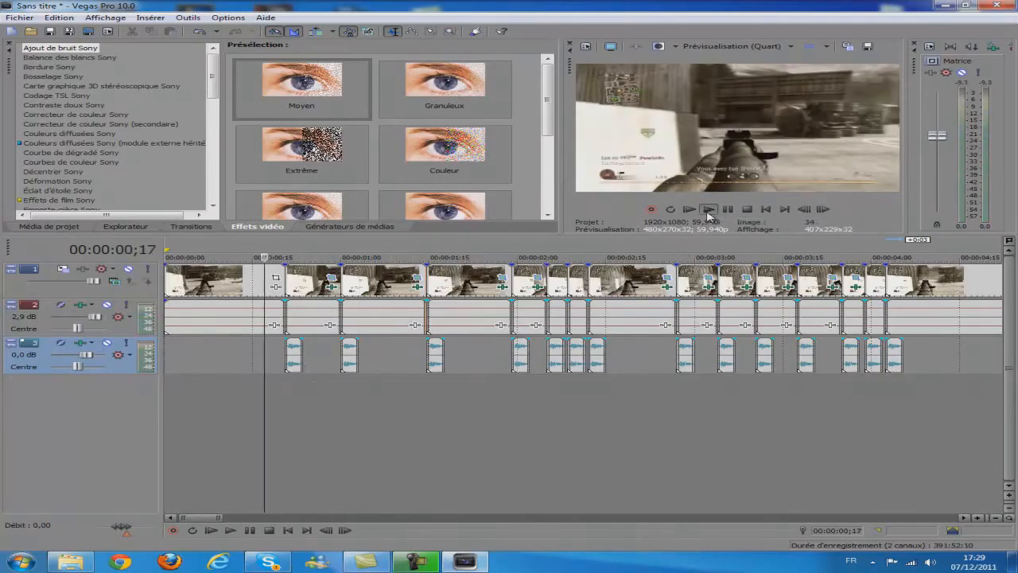
{"action": "left_click", "coordinate": [708, 210]}
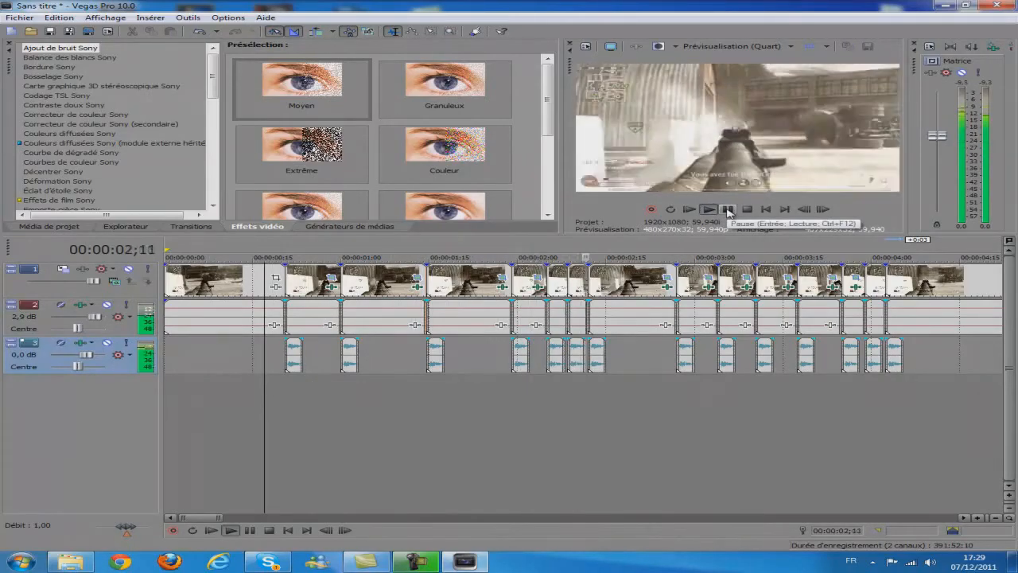
{"action": "left_click", "coordinate": [727, 209]}
{"action": "left_click", "coordinate": [265, 388]}
{"action": "left_click", "coordinate": [708, 209]}
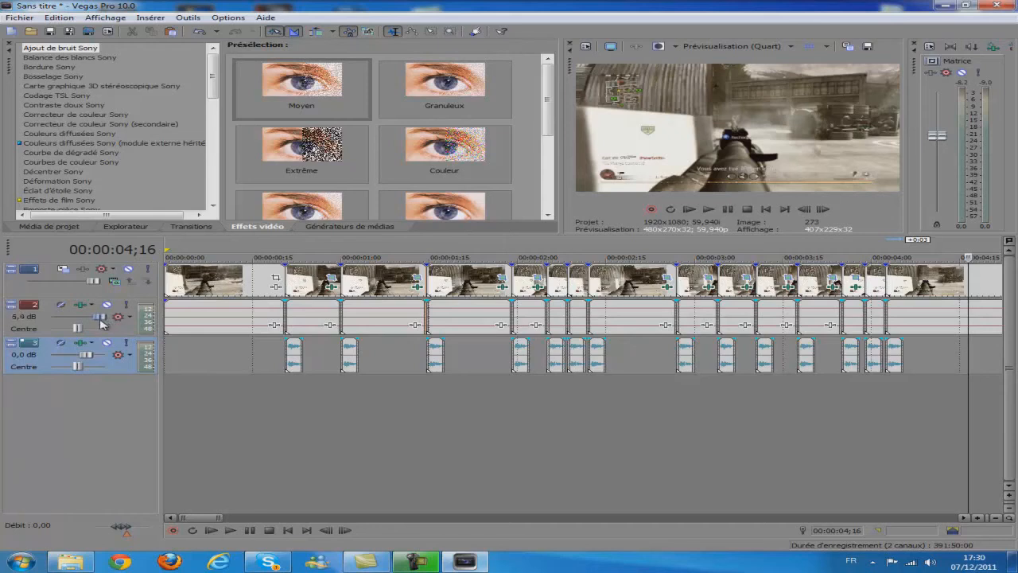
- Set the volume of track 2 to 5.0 dB and of gunshot track 3 to -5.1 dB, checking the mix by playback
{"action": "left_click_drag", "start_coordinate": [85, 355], "coordinate": [79, 354]}
{"action": "left_click", "coordinate": [255, 392]}
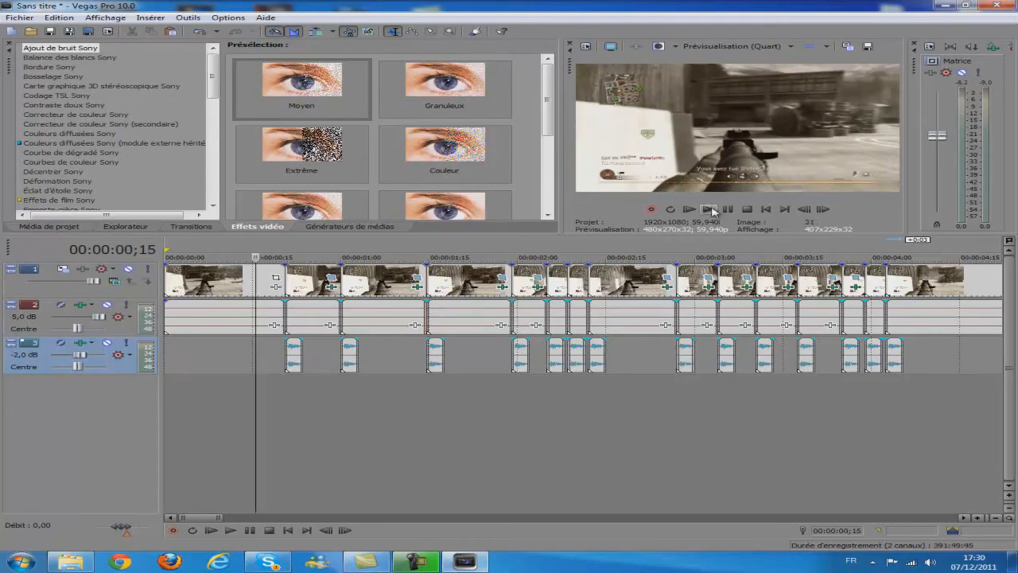
{"action": "left_click", "coordinate": [708, 209]}
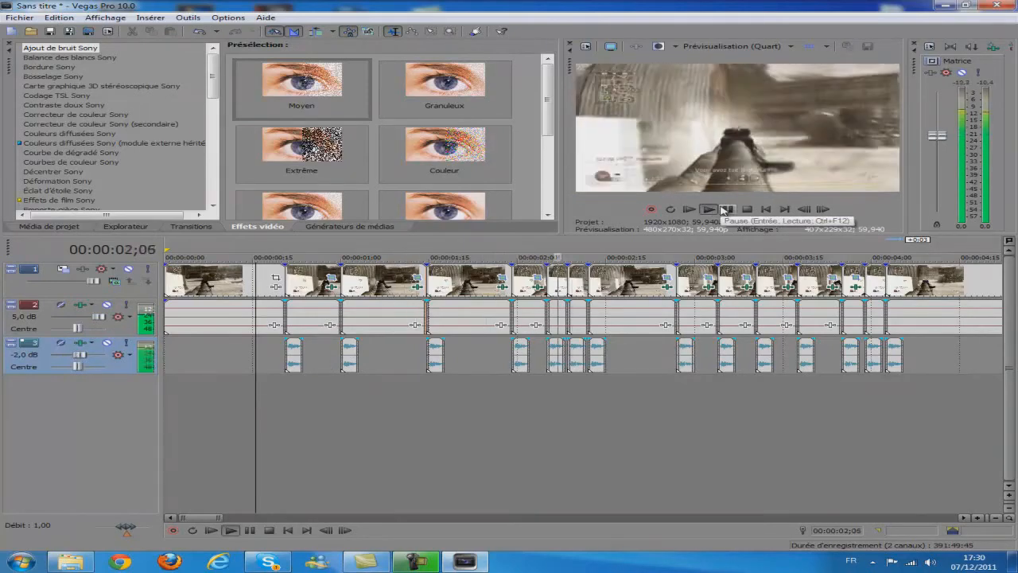
{"action": "left_click", "coordinate": [725, 209]}
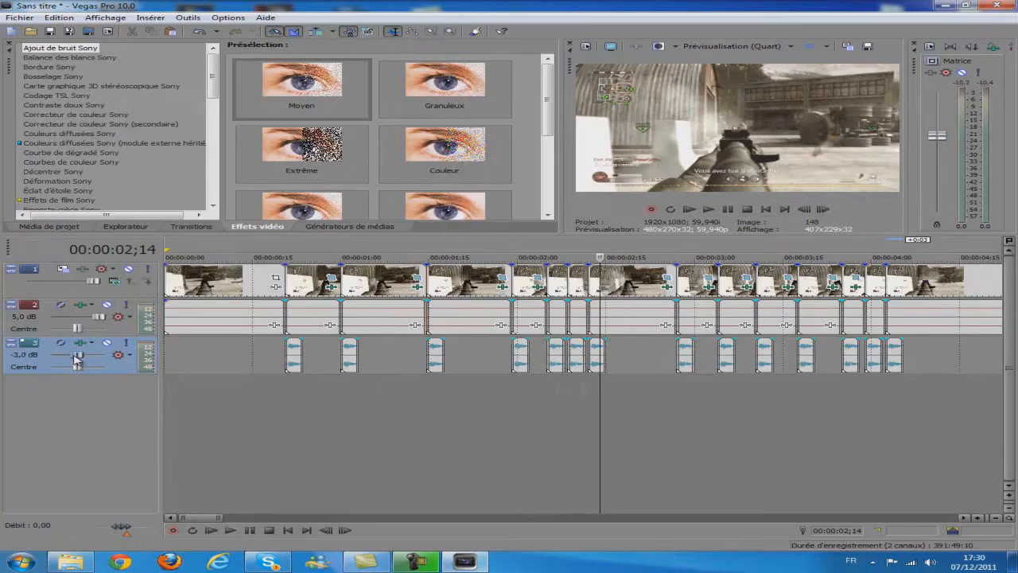
{"action": "left_click", "coordinate": [708, 209]}
{"action": "left_click", "coordinate": [728, 210]}
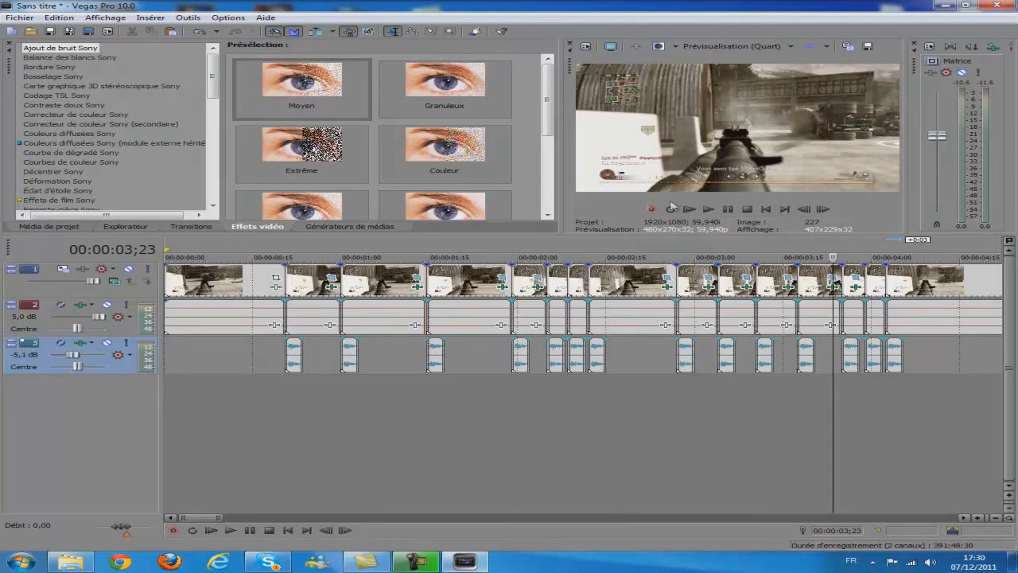
{"action": "left_click", "coordinate": [689, 209]}
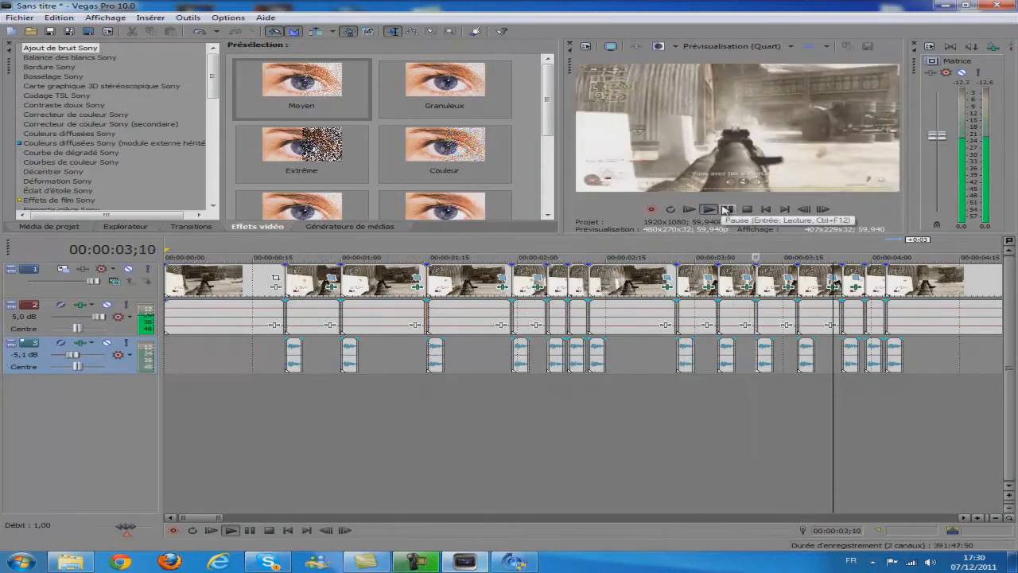
{"action": "left_click", "coordinate": [726, 209]}
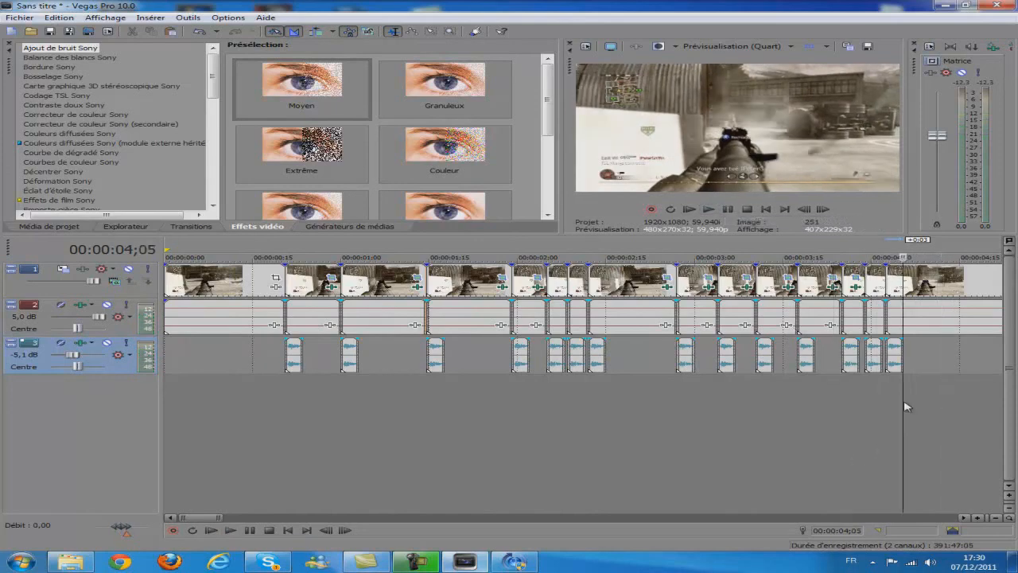
- Select the time range from 00:00:00;00 to 00:00:05;00 across the tracks and play it back
{"action": "scroll", "coordinate": [929, 415], "scroll_direction": "down", "scroll_amount": 4}
{"action": "scroll", "coordinate": [488, 425], "scroll_direction": "up", "scroll_amount": 2}
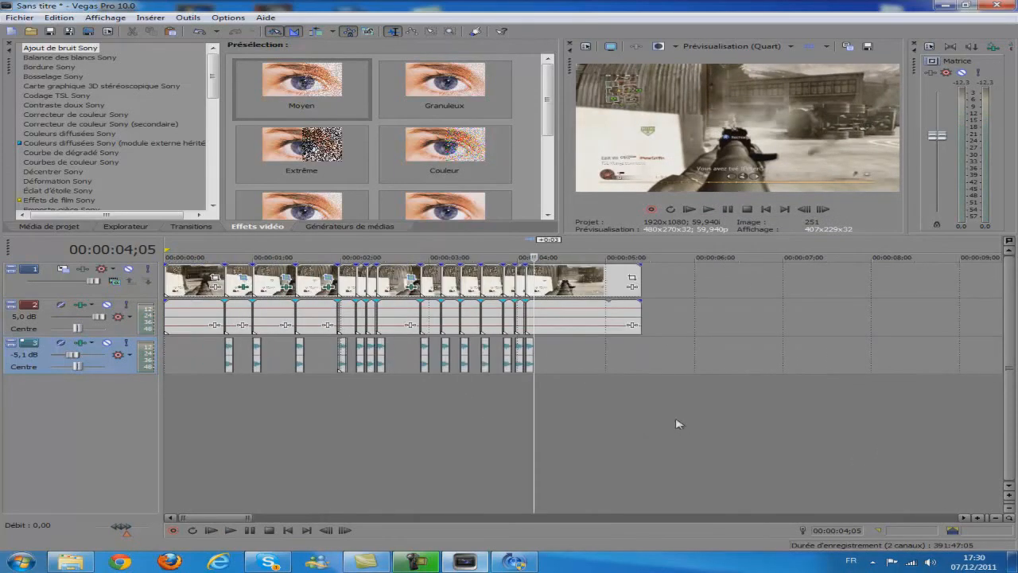
{"action": "left_click_drag", "start_coordinate": [608, 420], "coordinate": [164, 420]}
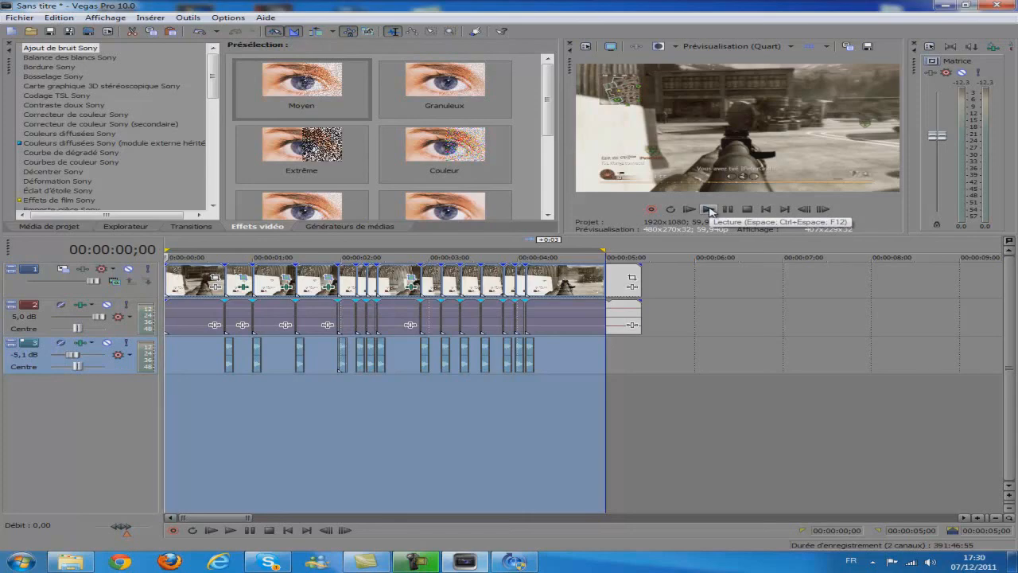
{"action": "left_click", "coordinate": [708, 209]}
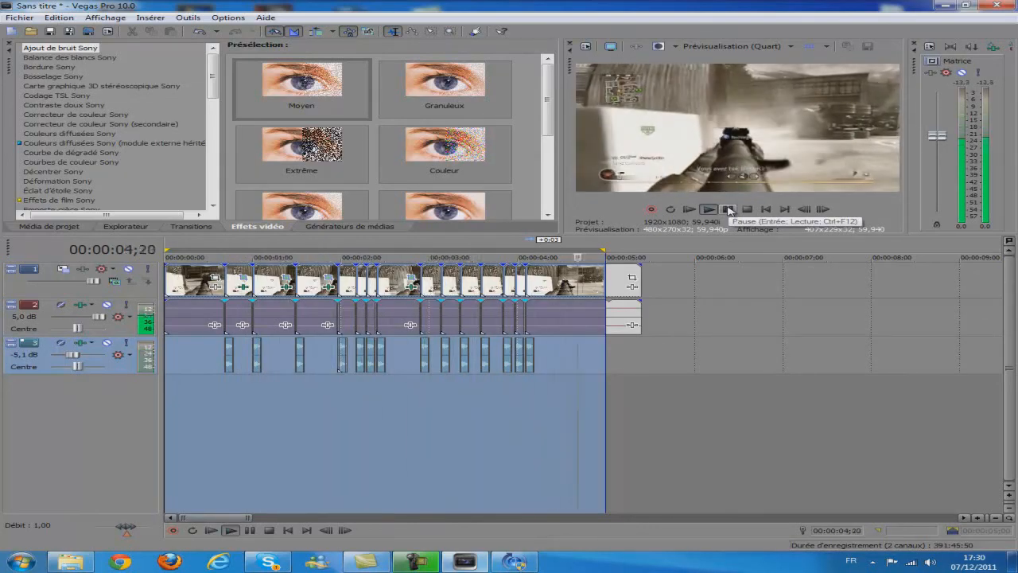
{"action": "left_click", "coordinate": [729, 209]}
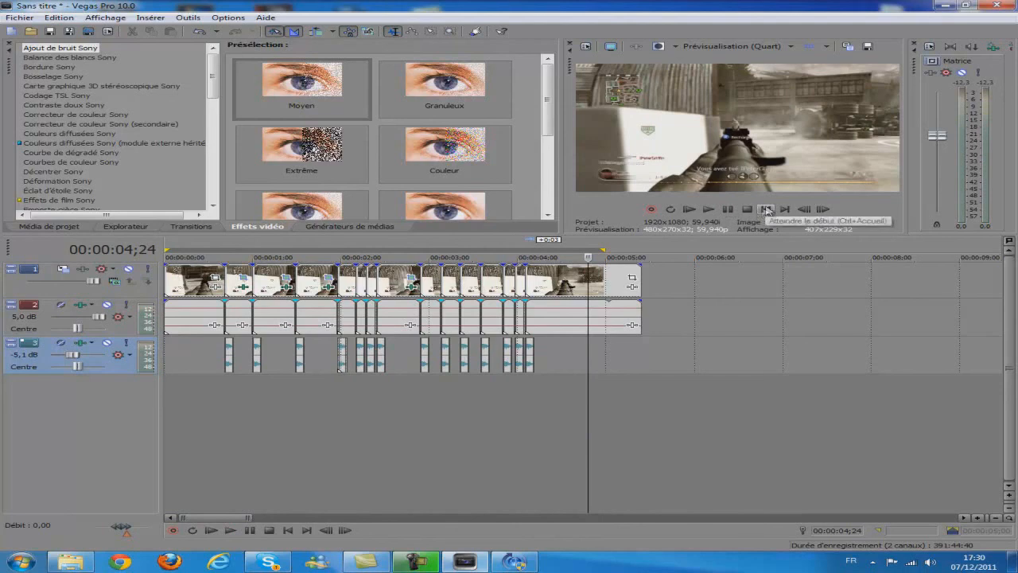
- Return to the start of the project and select the time range from 00:00:00;00 to 00:00:04;16
{"action": "left_click", "coordinate": [766, 210]}
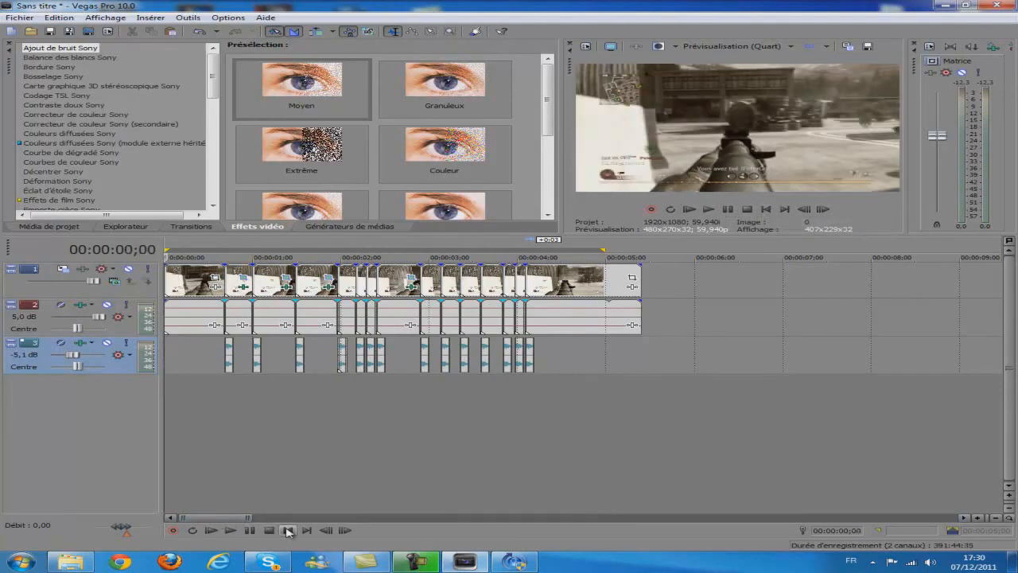
{"action": "left_click_drag", "start_coordinate": [566, 411], "coordinate": [166, 414]}
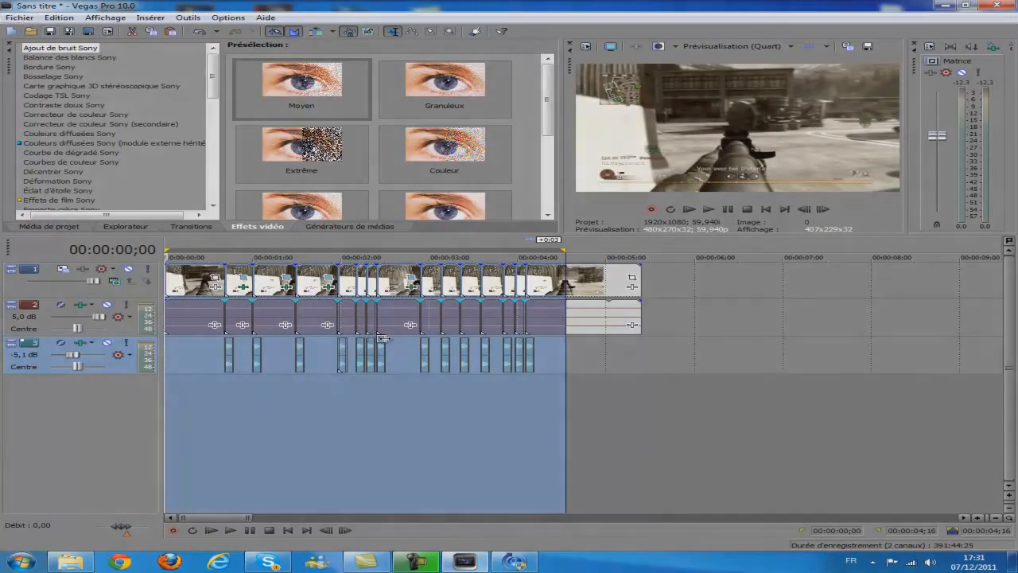